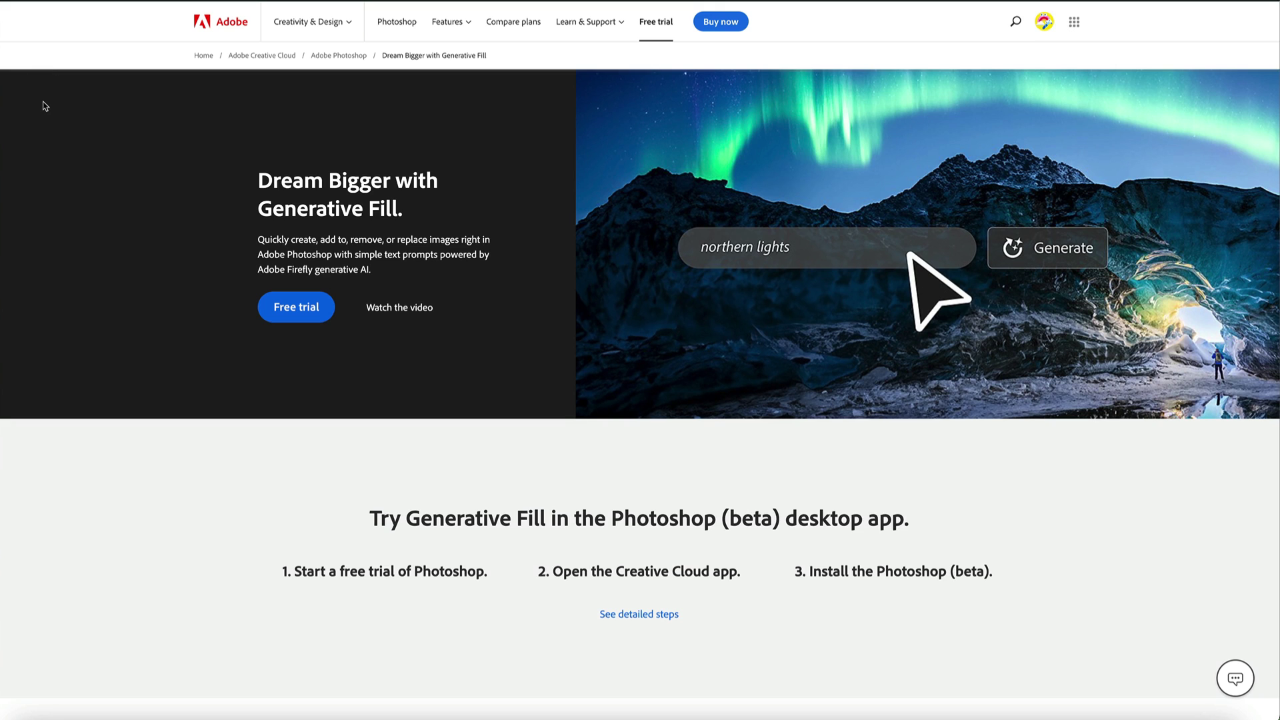
# - Read through the Generative Fill page on the Adobe site and play its demo video
pyautogui.click(193, 181)
pyautogui.scroll(-2, 193, 181)
pyautogui.scroll(2, 194, 182)
pyautogui.scroll(-8, 194, 183)
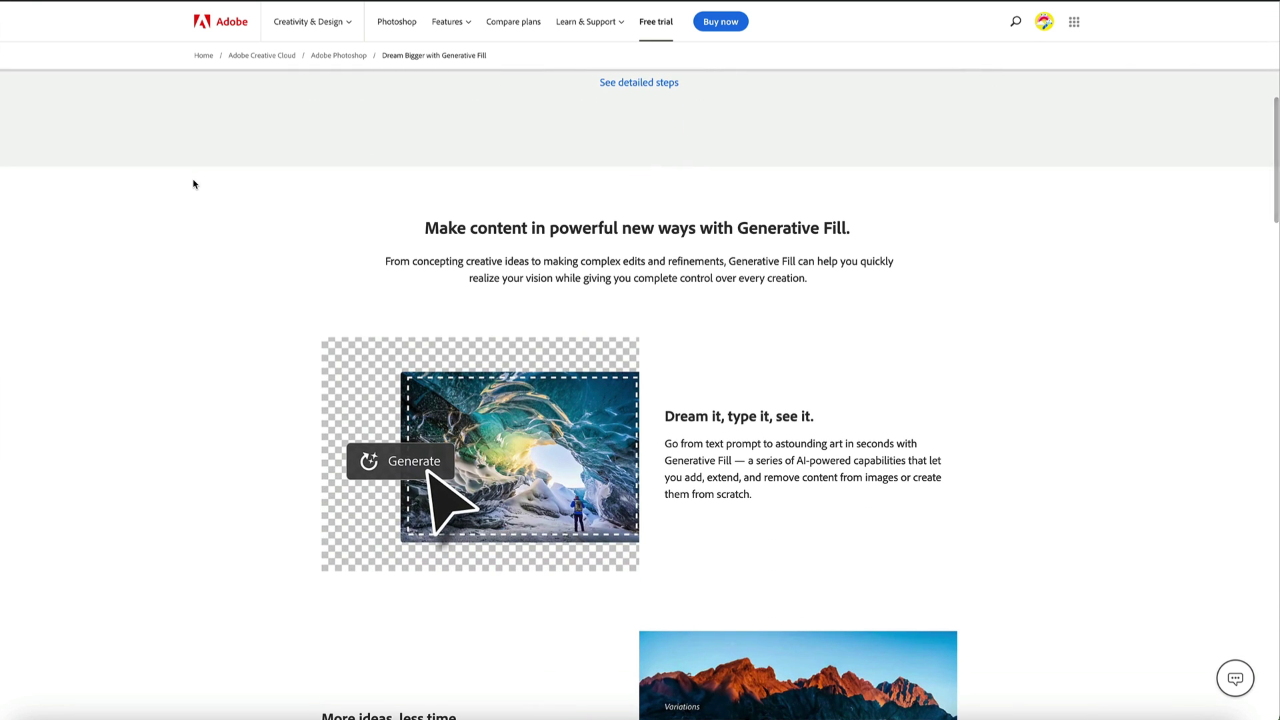
pyautogui.scroll(-4, 195, 183)
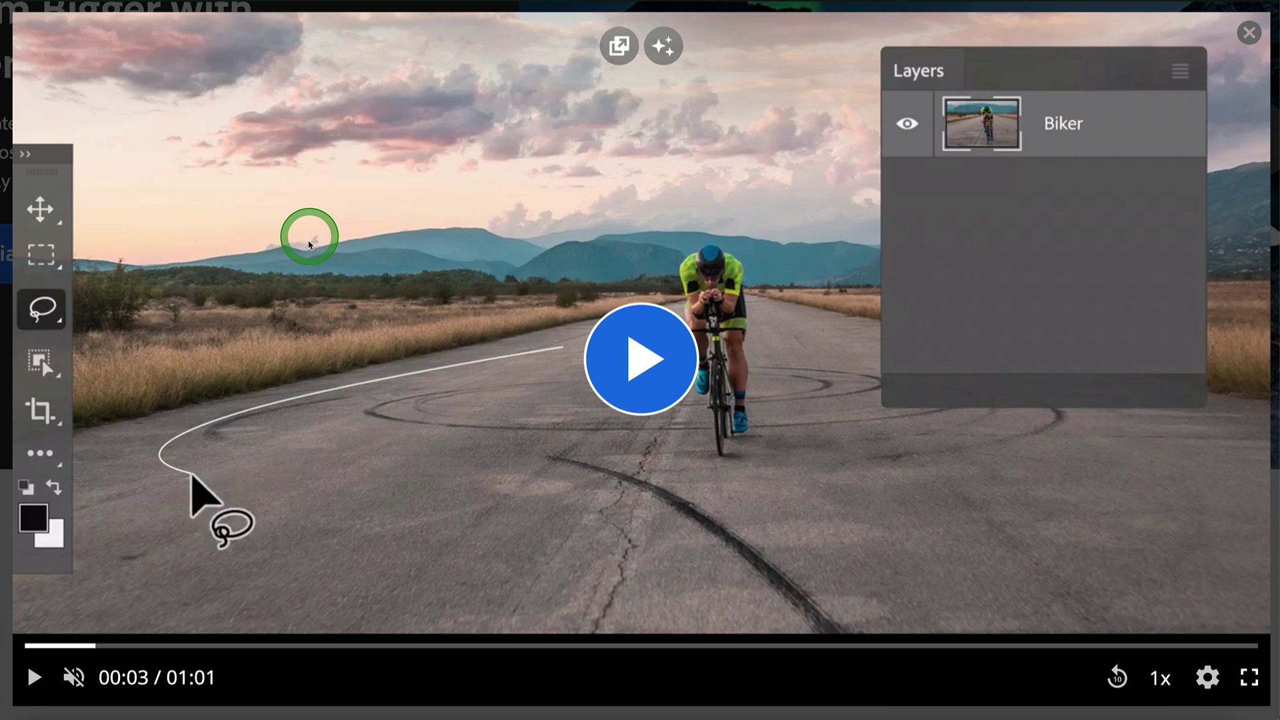
pyautogui.click(611, 357)
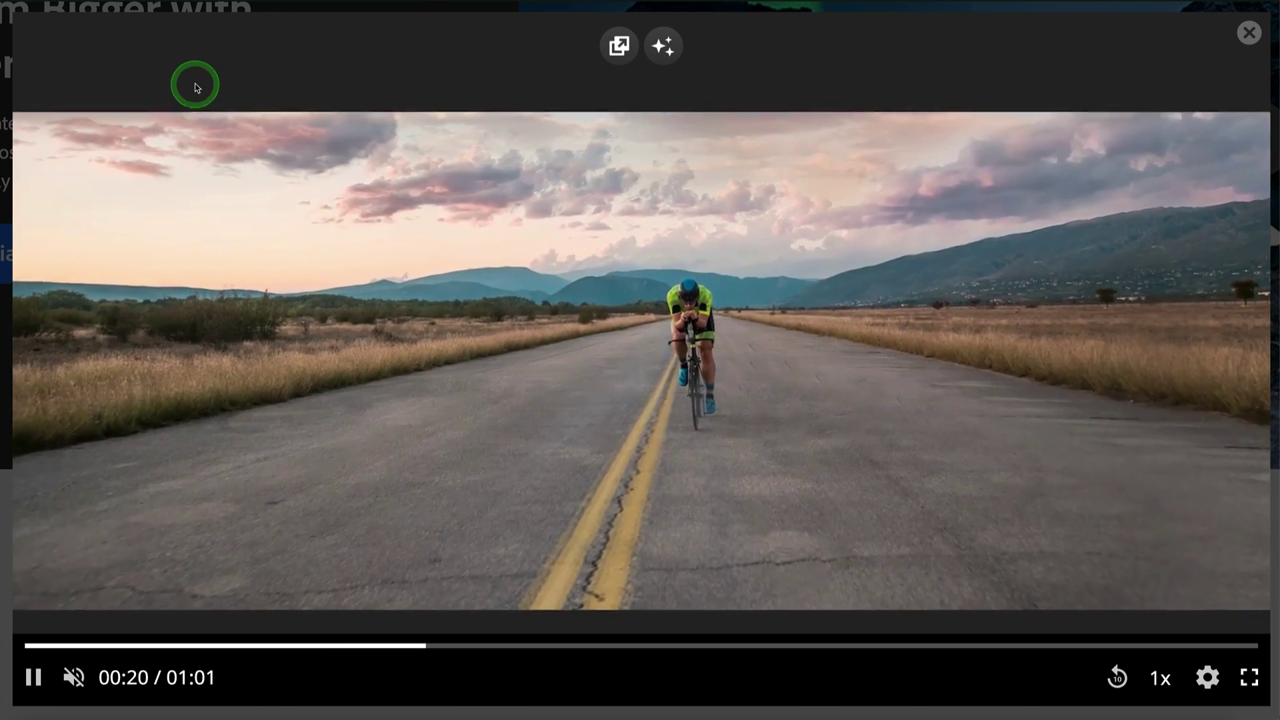
# - Switch to Creative Cloud and install Photoshop (Beta) from the beta apps
pyautogui.click(160, 56)
pyautogui.click(139, 22)
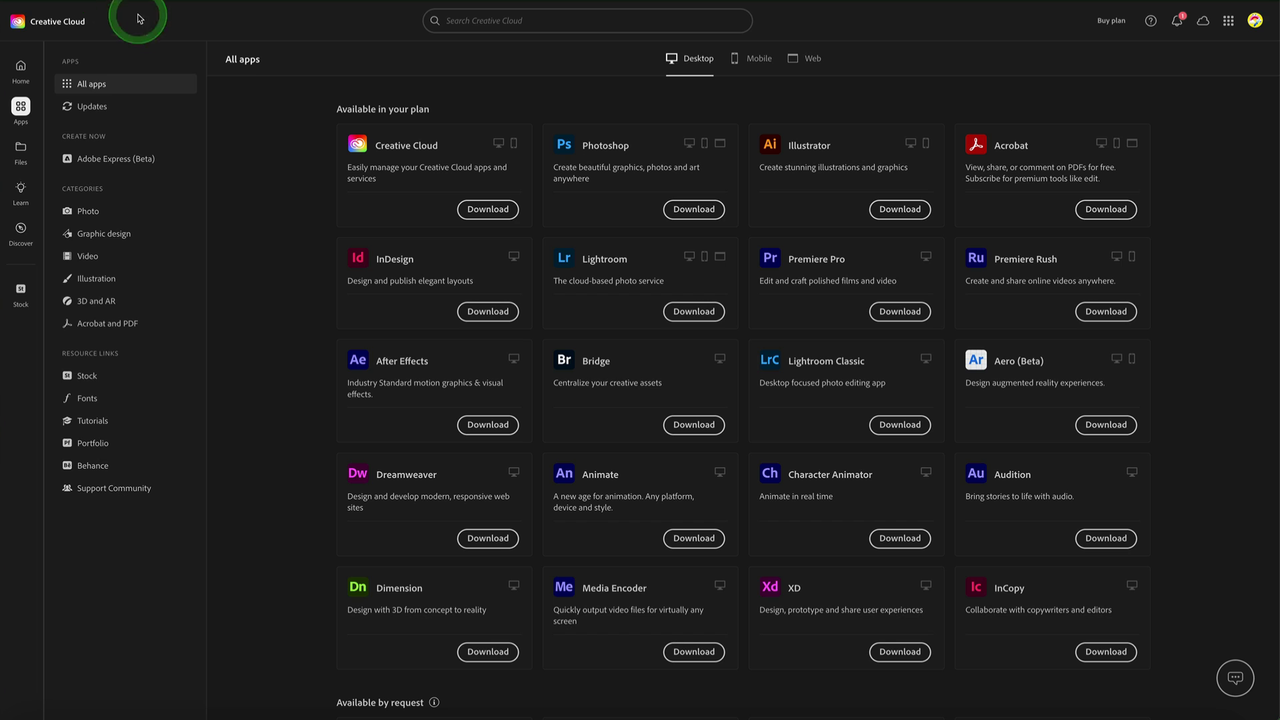
pyautogui.click(239, 113)
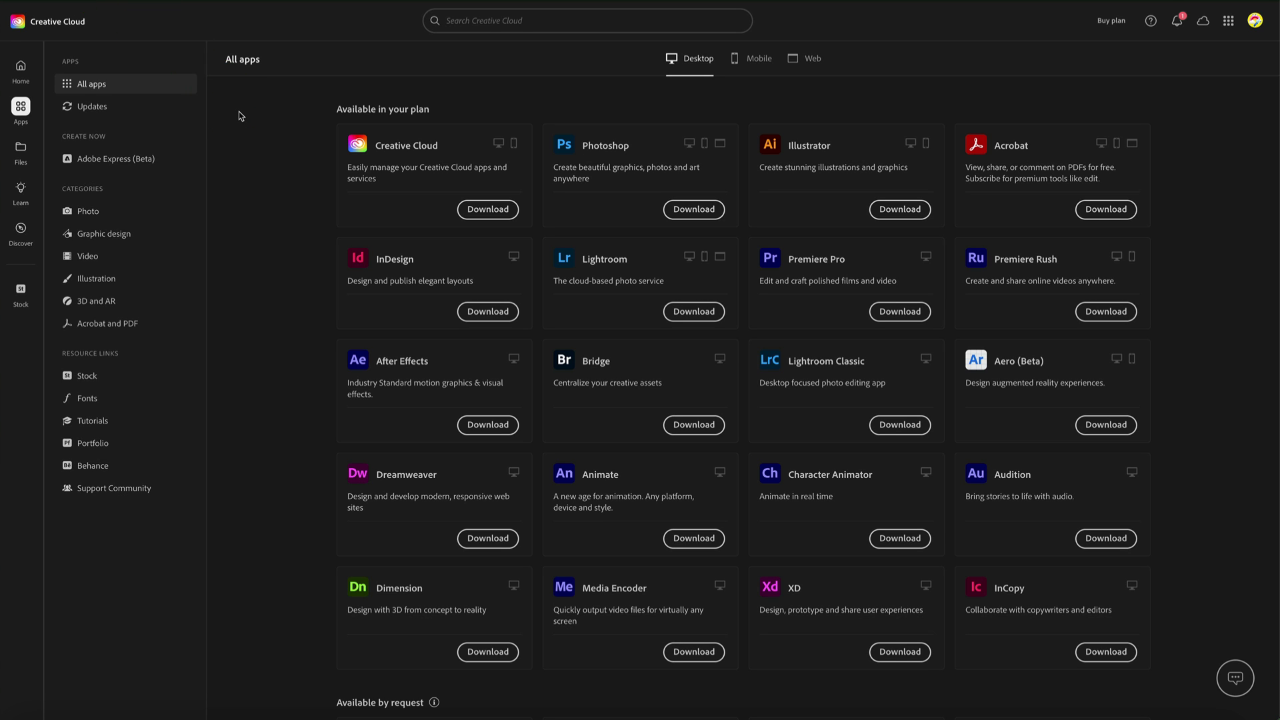
pyautogui.click(425, 151)
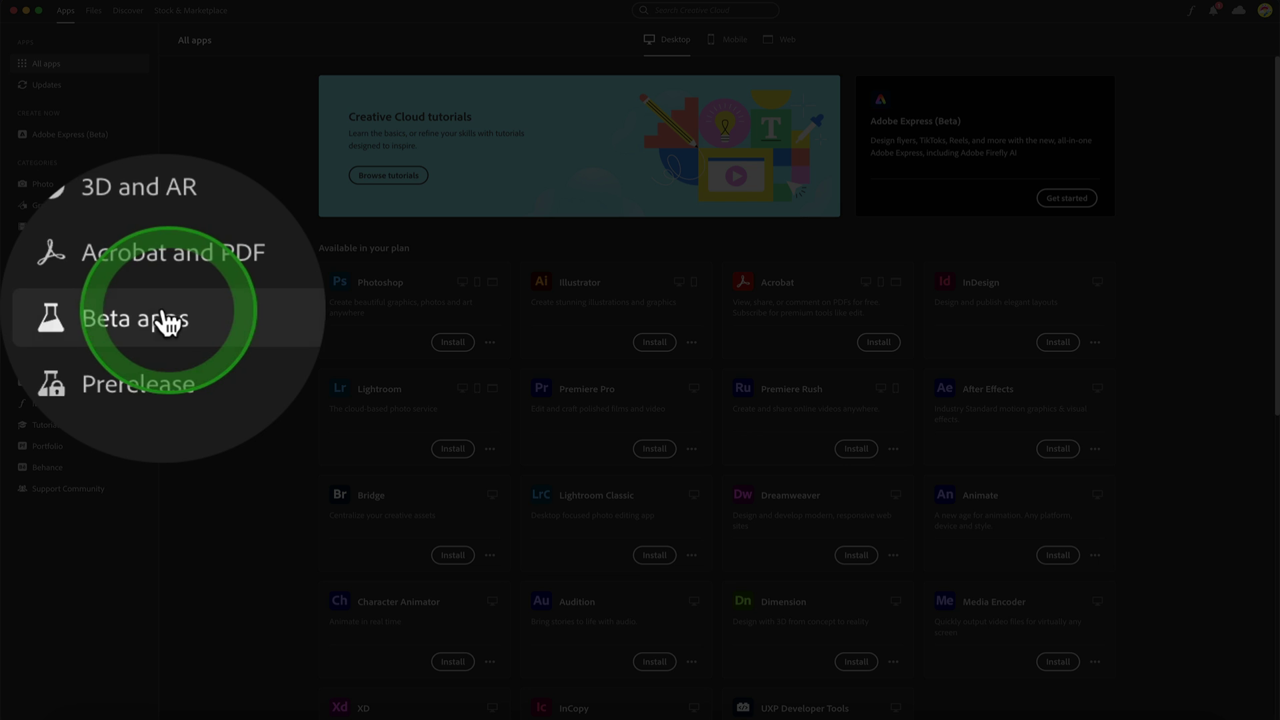
pyautogui.click(50, 312)
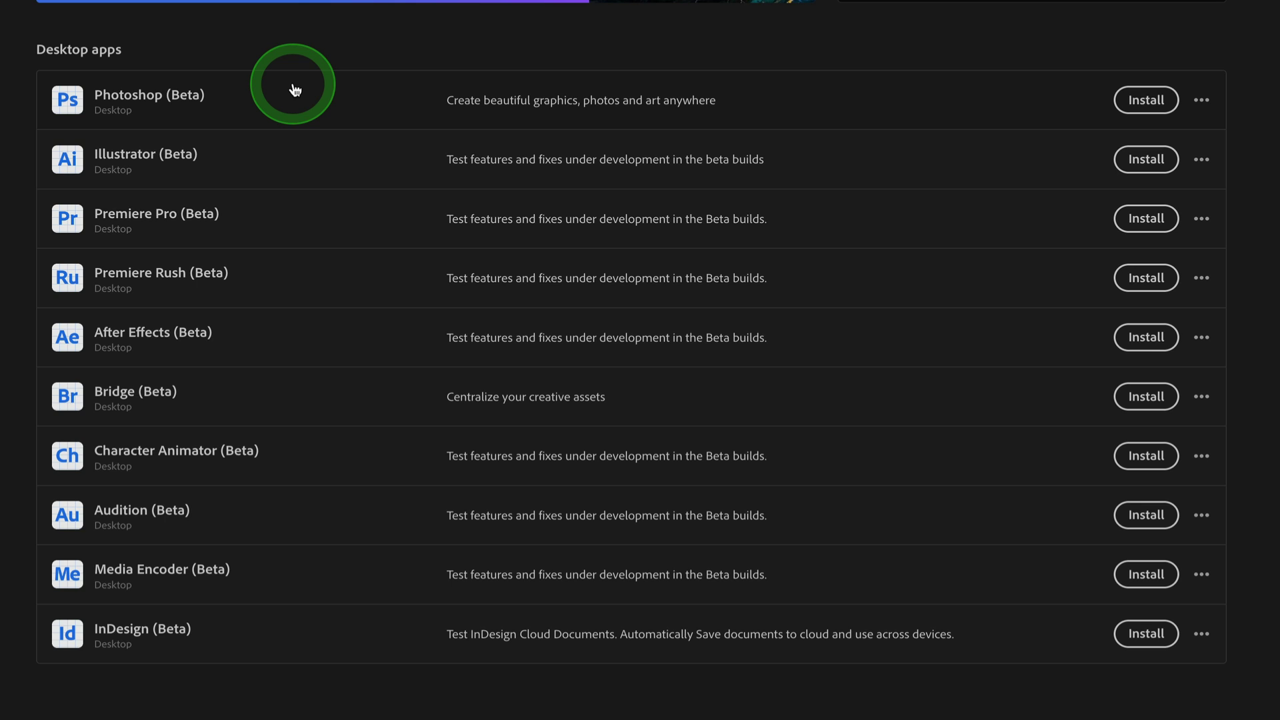
pyautogui.click(1146, 100)
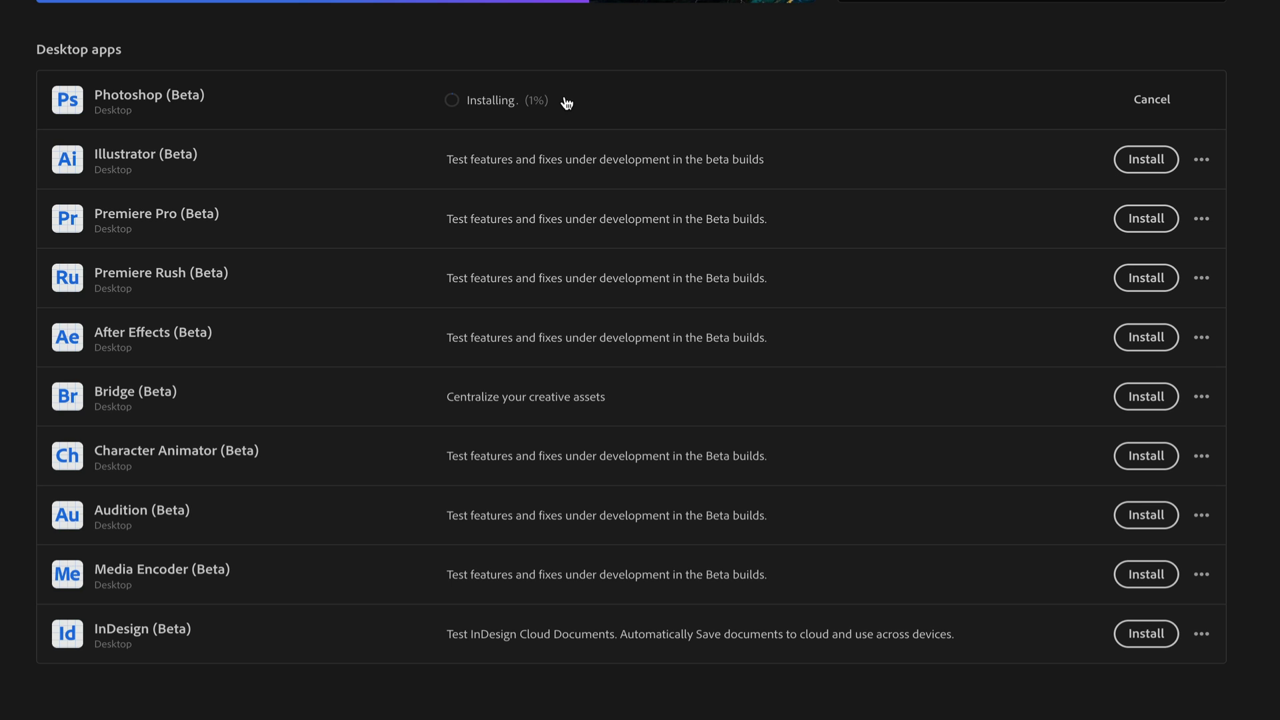
pyautogui.click(567, 102)
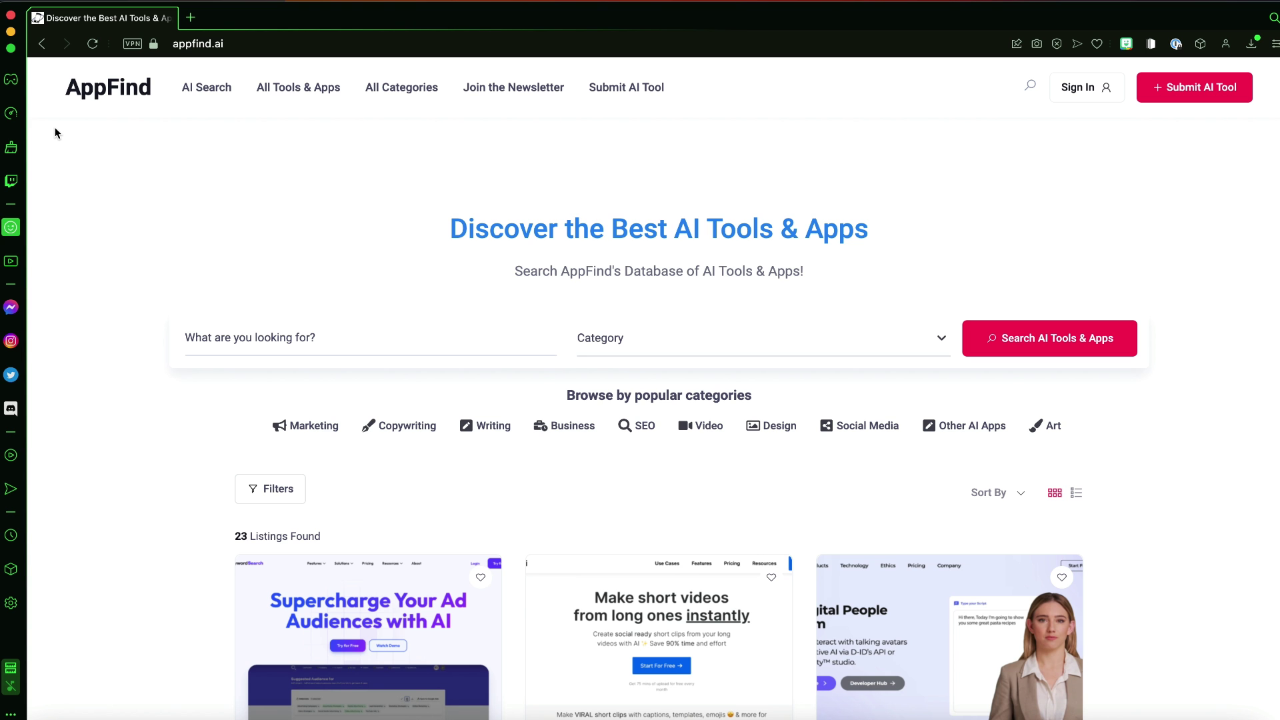
# - Browse the AI tool listings on the AppFind home page and return to its search section
pyautogui.scroll(-12, 55, 133)
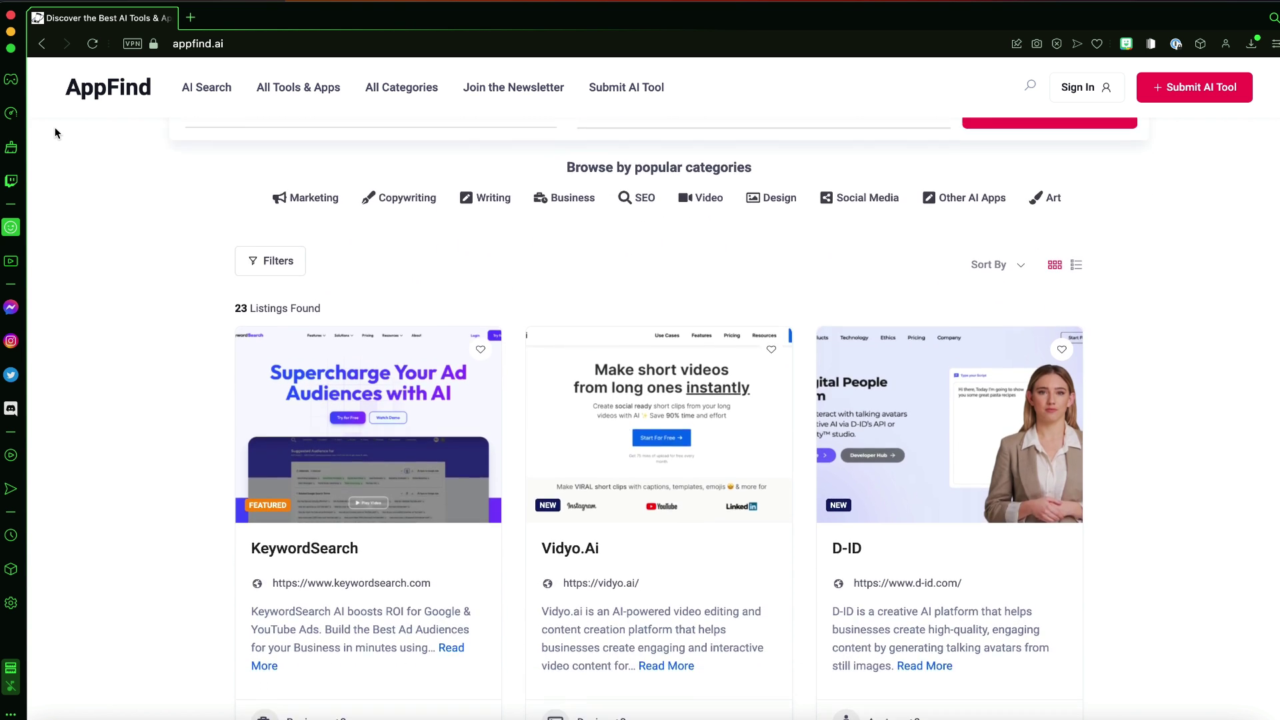
pyautogui.scroll(-12, 55, 133)
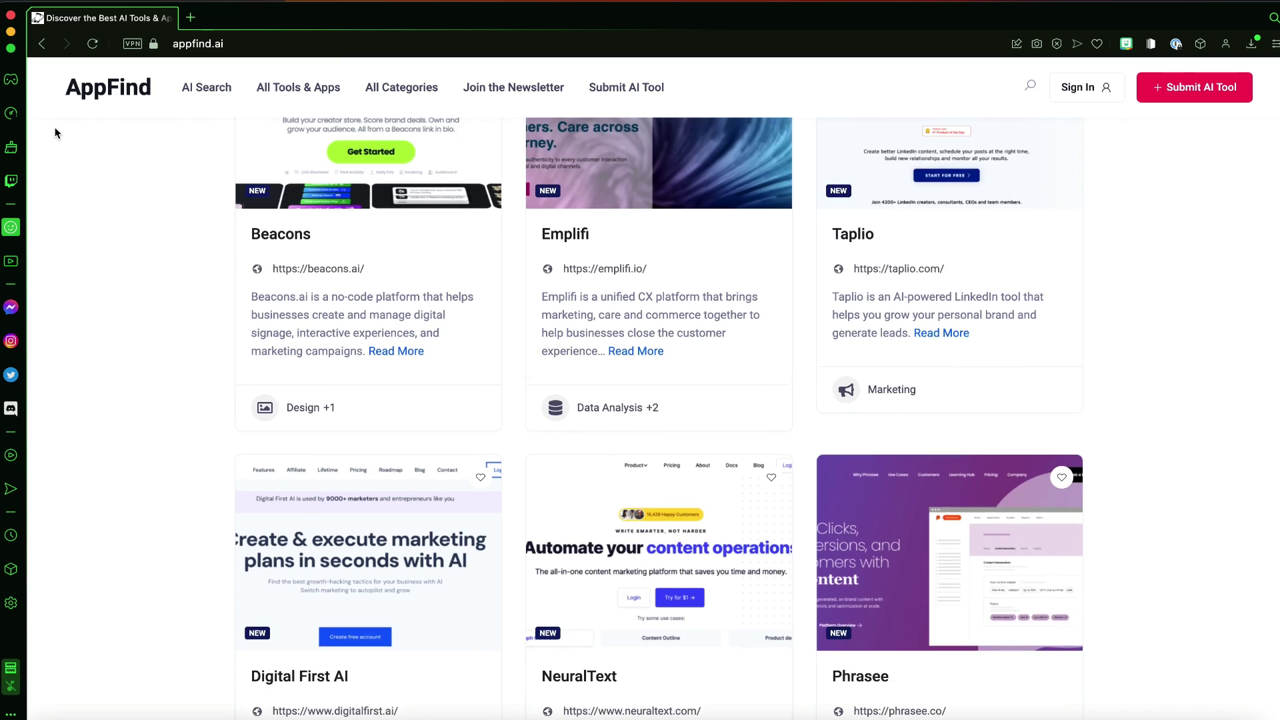
pyautogui.scroll(-3, 57, 131)
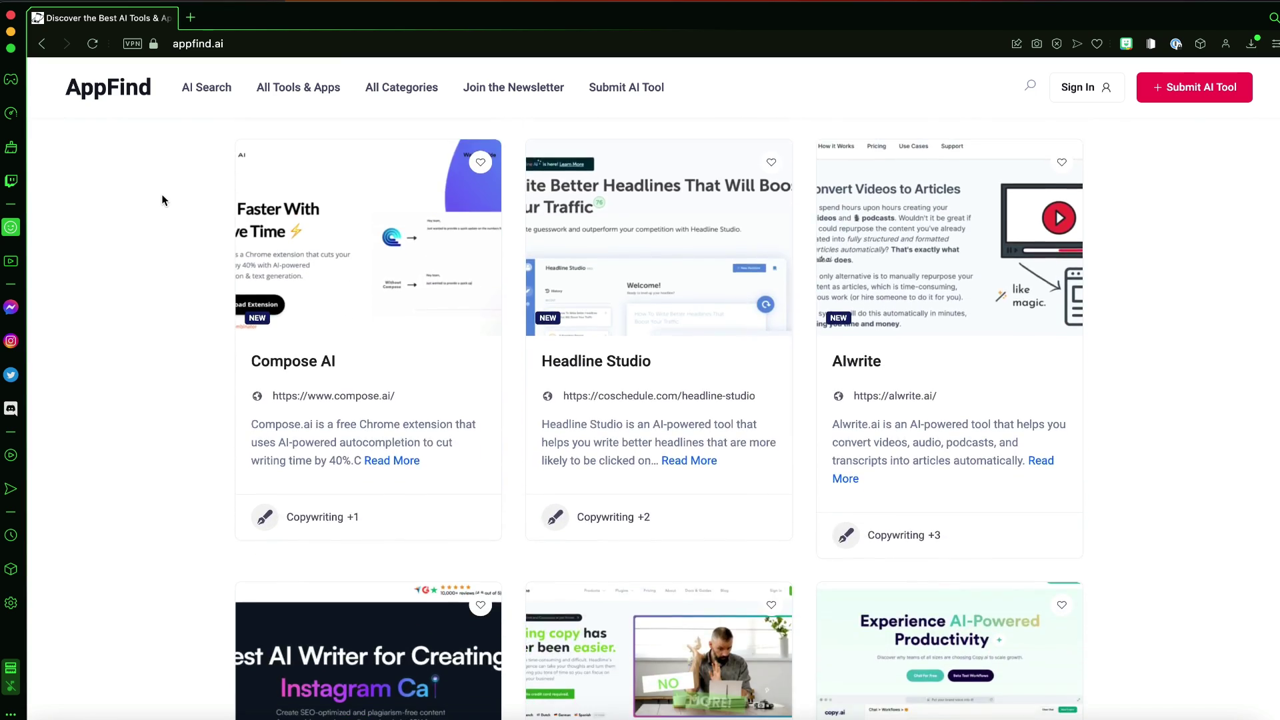
pyautogui.scroll(20, 163, 200)
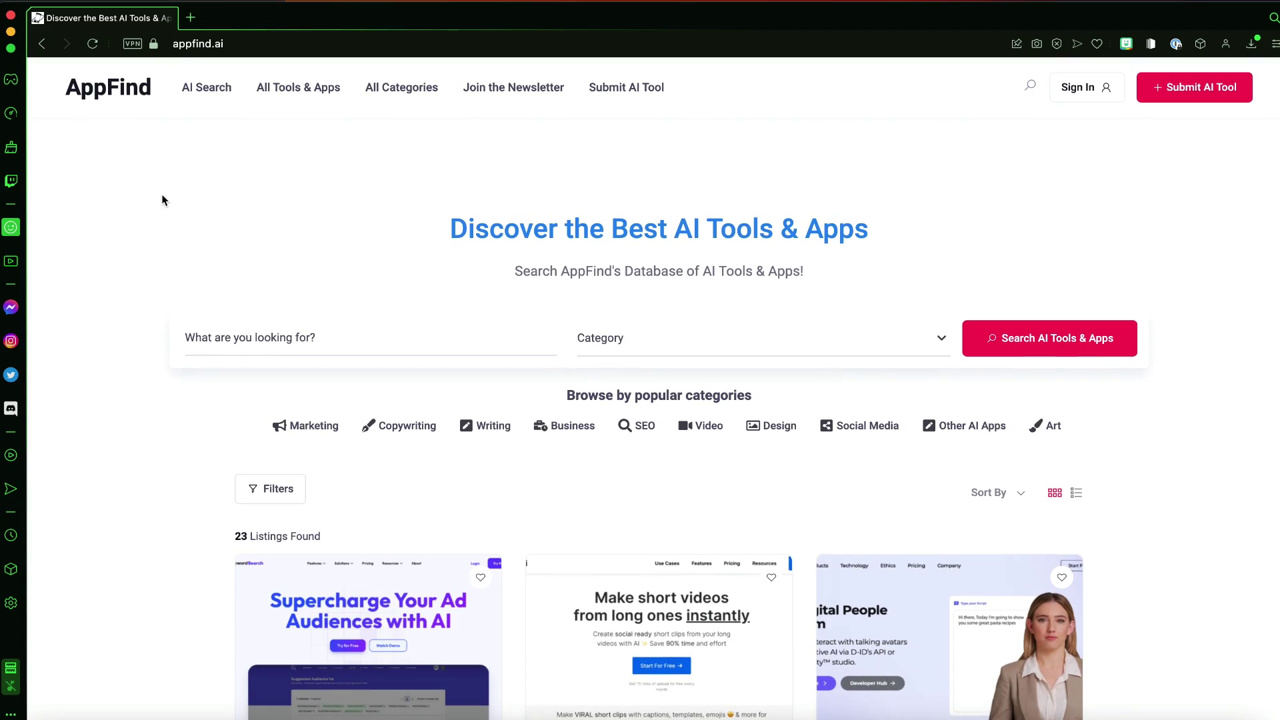
# - Switch to Photoshop (Beta) and lasso a rounded patch of sky between the large sunflower and the one at the image's right edge
pyautogui.press('super+Tab')
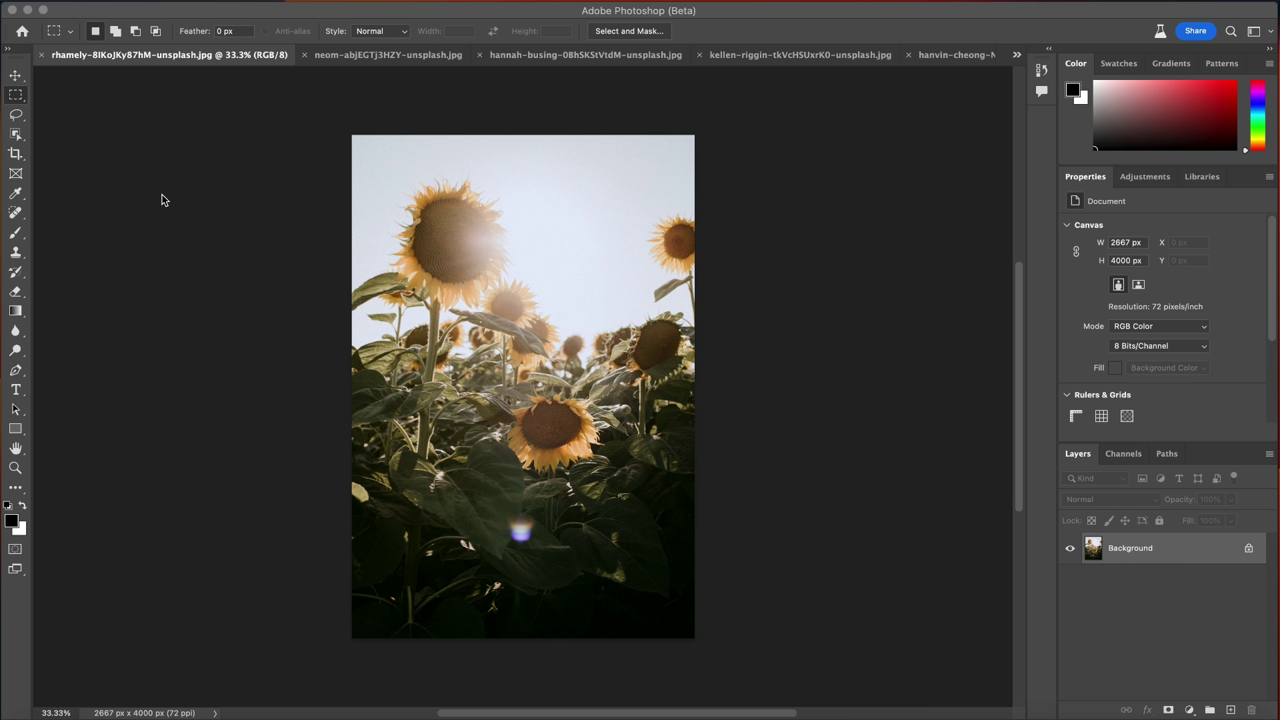
pyautogui.click(162, 195)
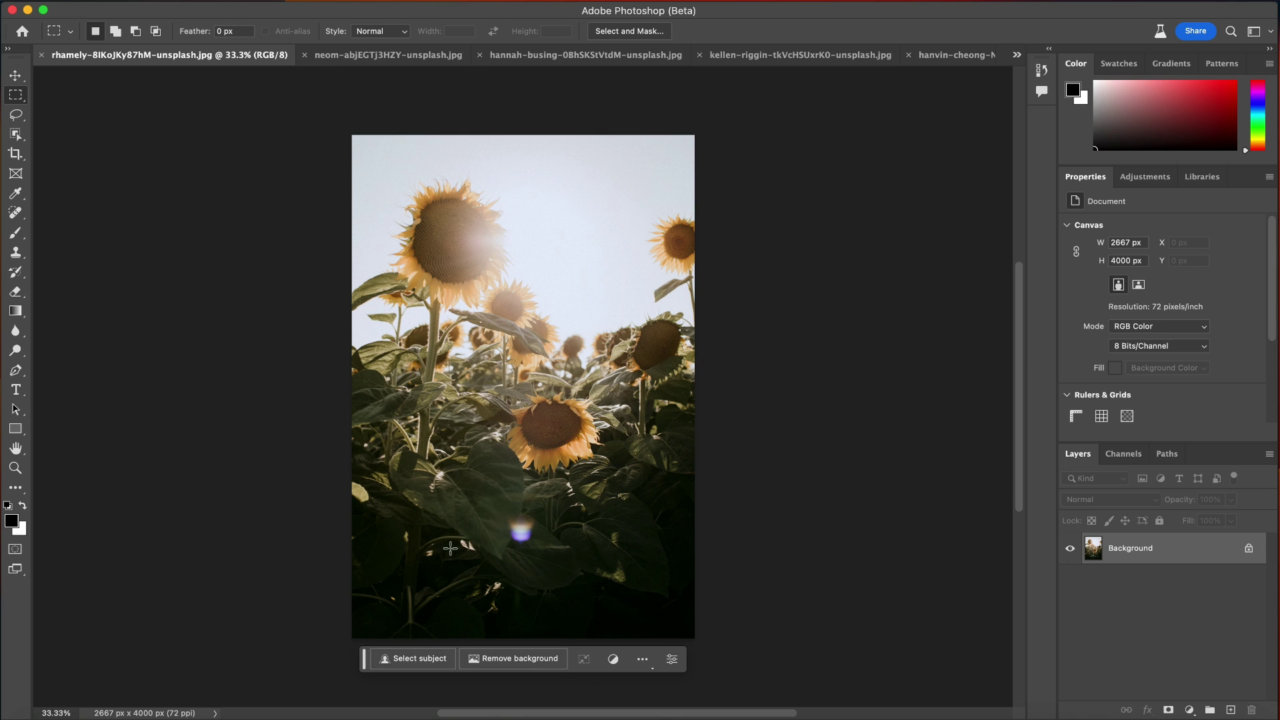
pyautogui.click(14, 118)
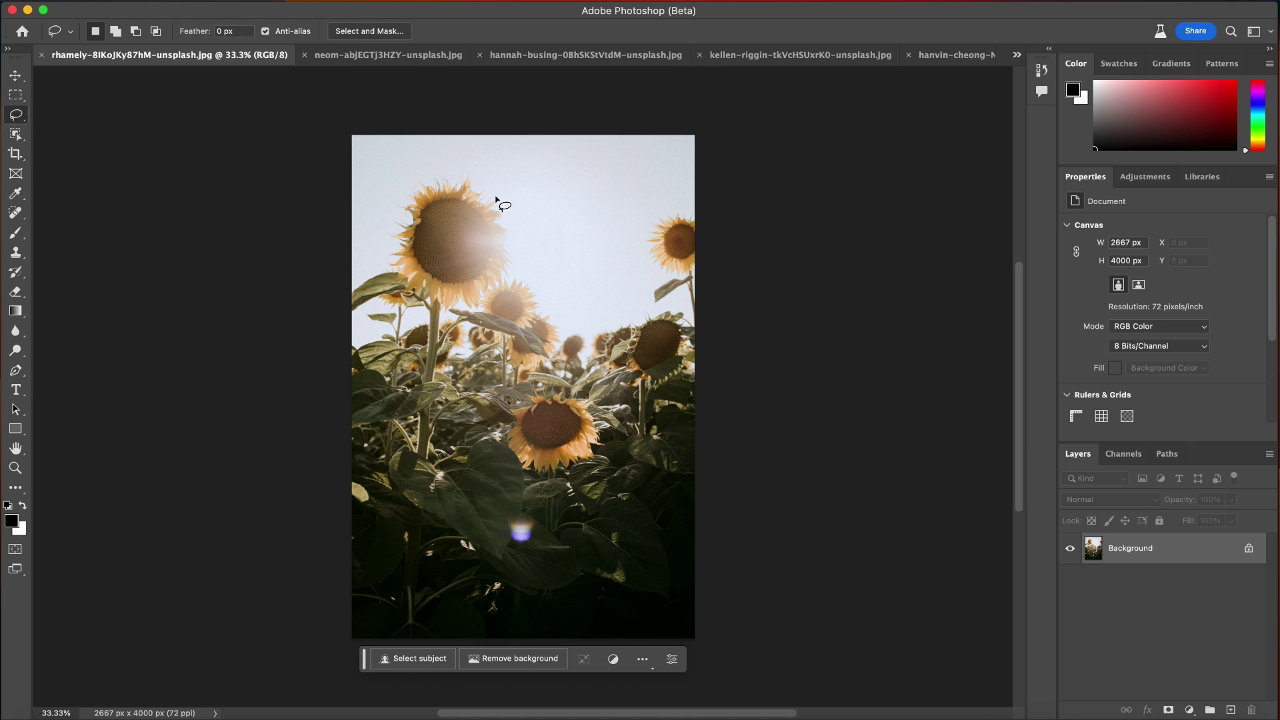
pyautogui.moveTo(611, 174)
pyautogui.mouseDown()
pyautogui.moveTo(556, 206)
pyautogui.moveTo(609, 278)
pyautogui.moveTo(647, 252)
pyautogui.moveTo(666, 196)
pyautogui.moveTo(610, 176)
pyautogui.mouseUp()
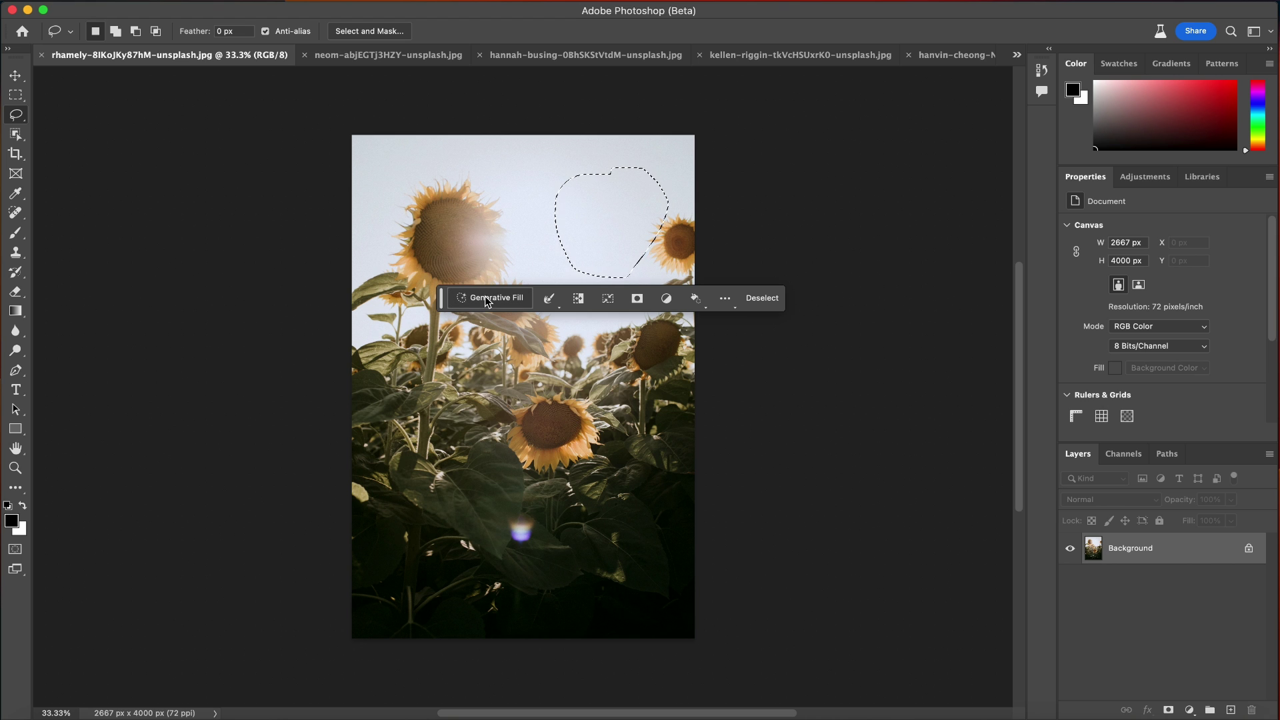
# - Run Generative Fill on the sky selection with the prompt "clouds", agreeing to the generative AI user guidelines
pyautogui.press('BackSpace')
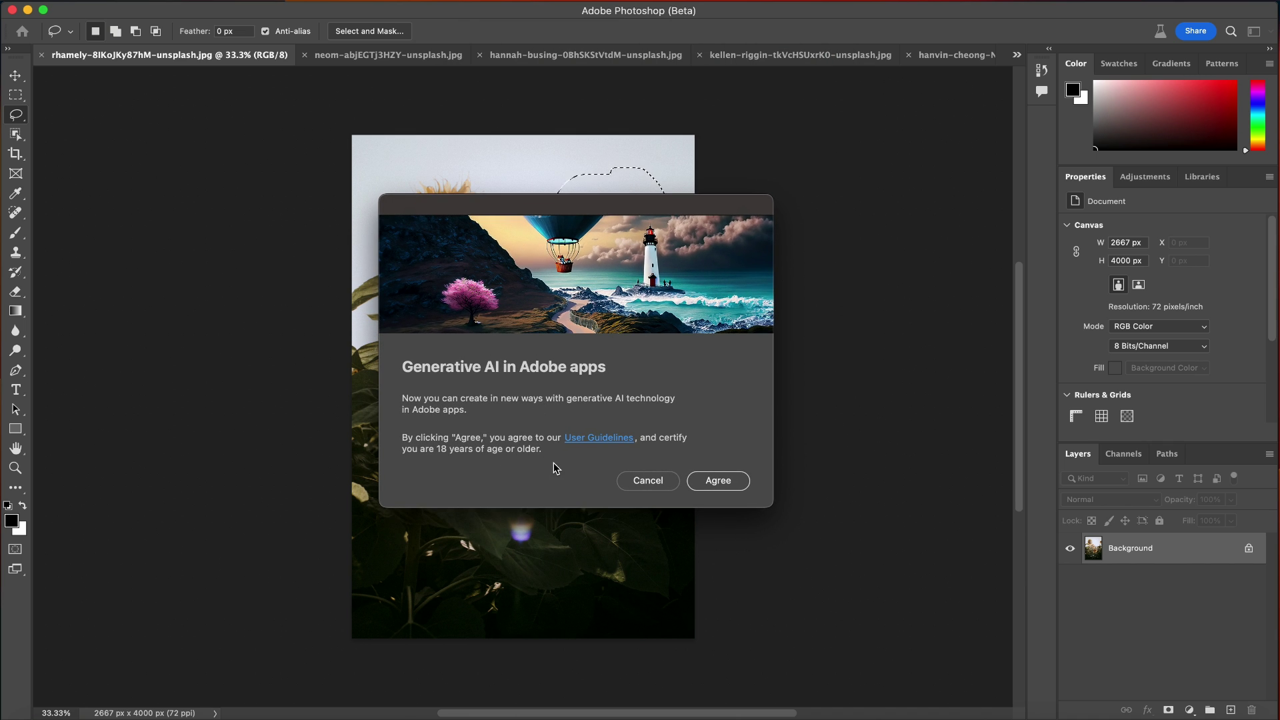
pyautogui.click(726, 485)
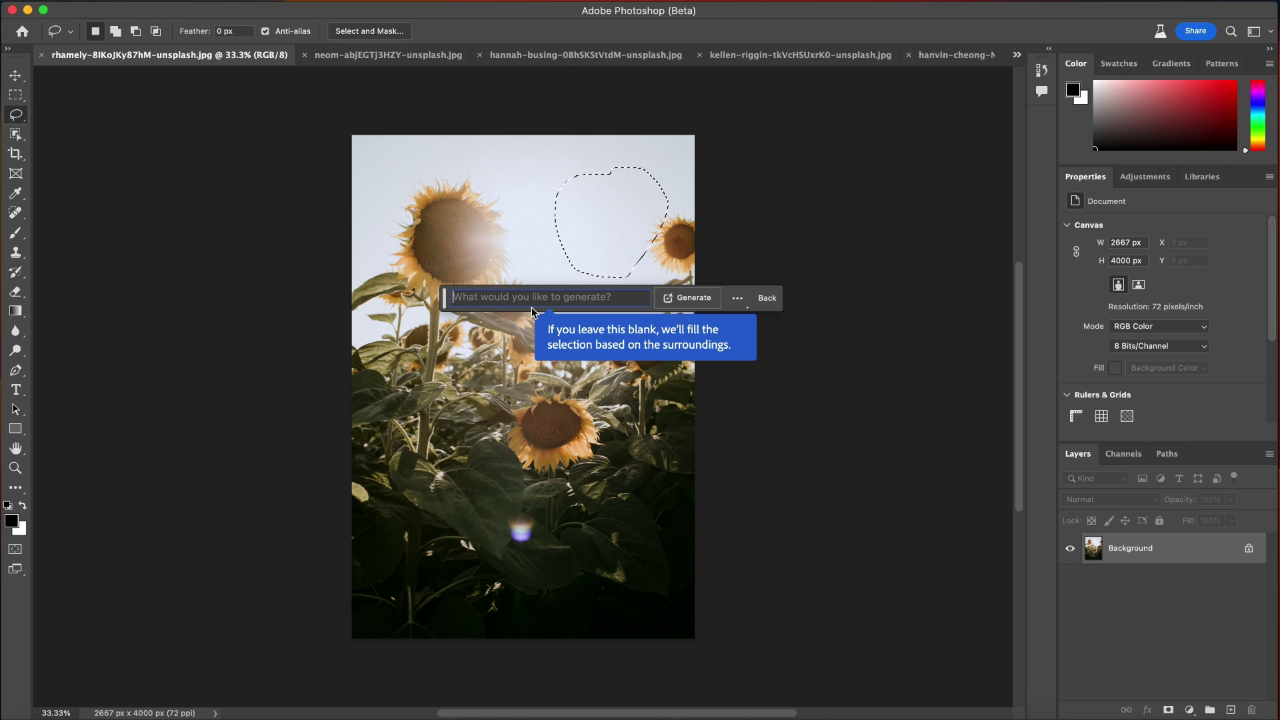
pyautogui.write('clouds')
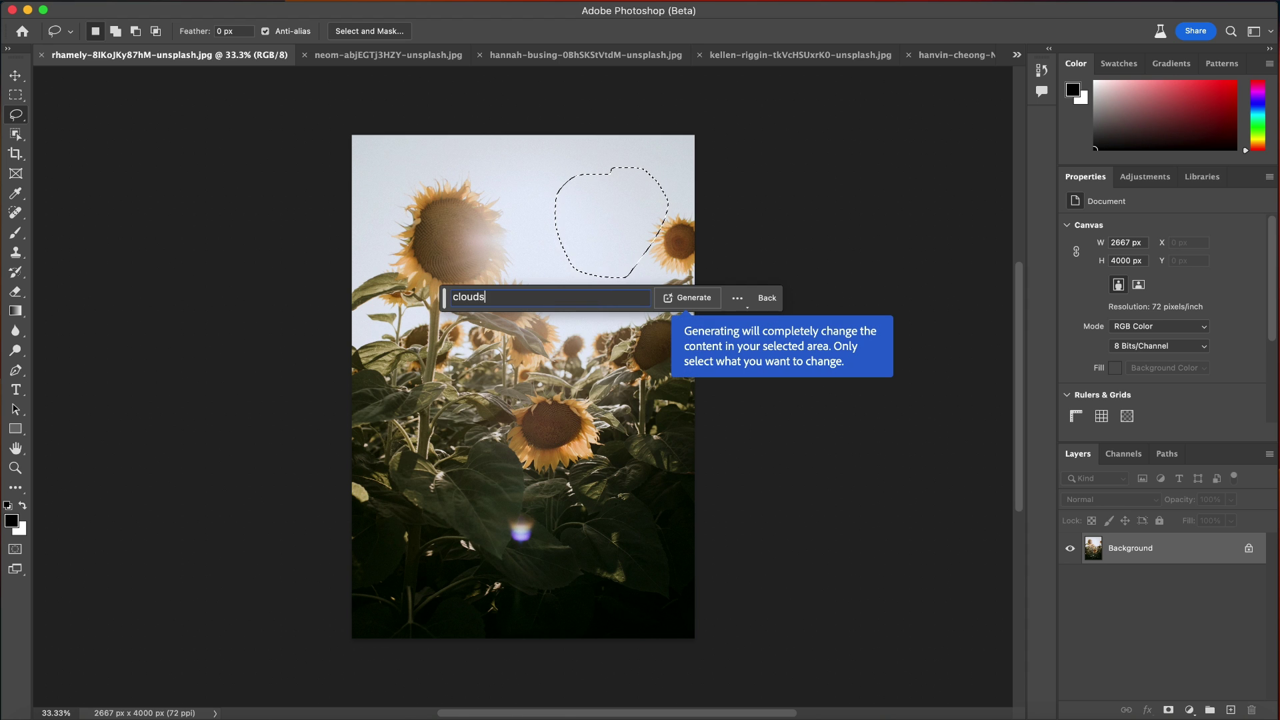
pyautogui.press('Return')
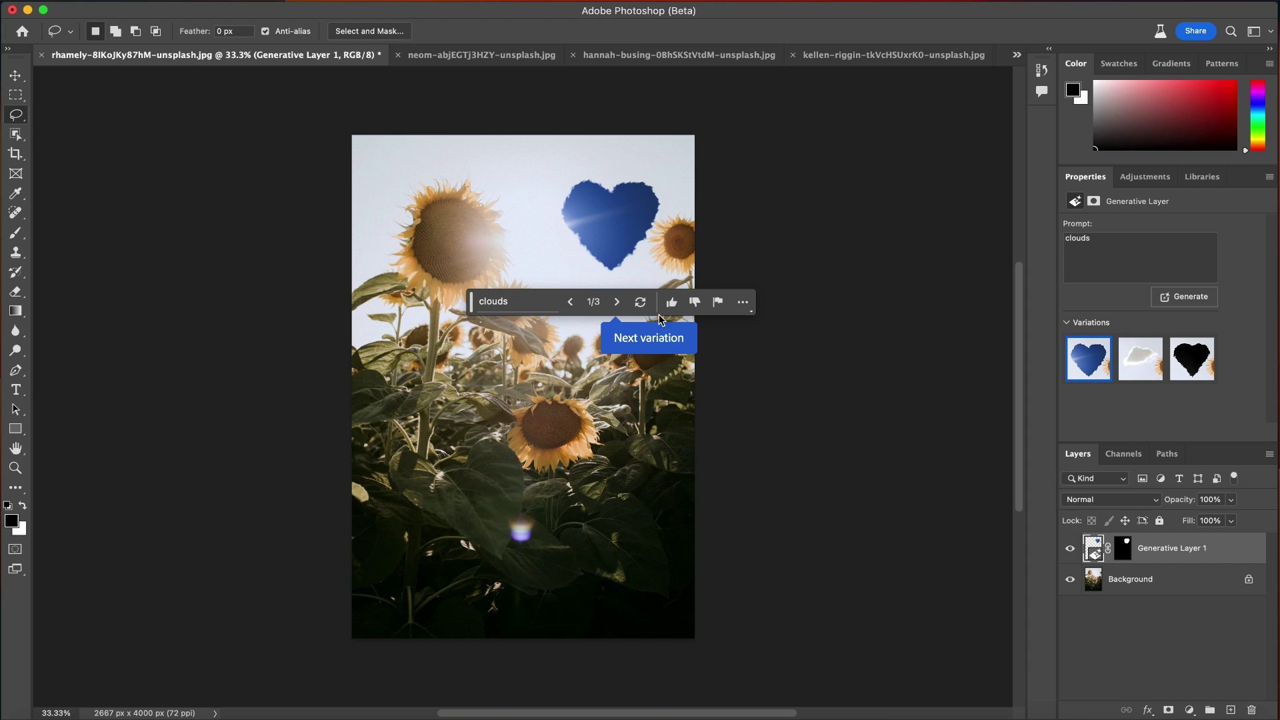
# - Review the generated cloud variations, choose the second one with the white cloud and rate it positively
pyautogui.click(616, 303)
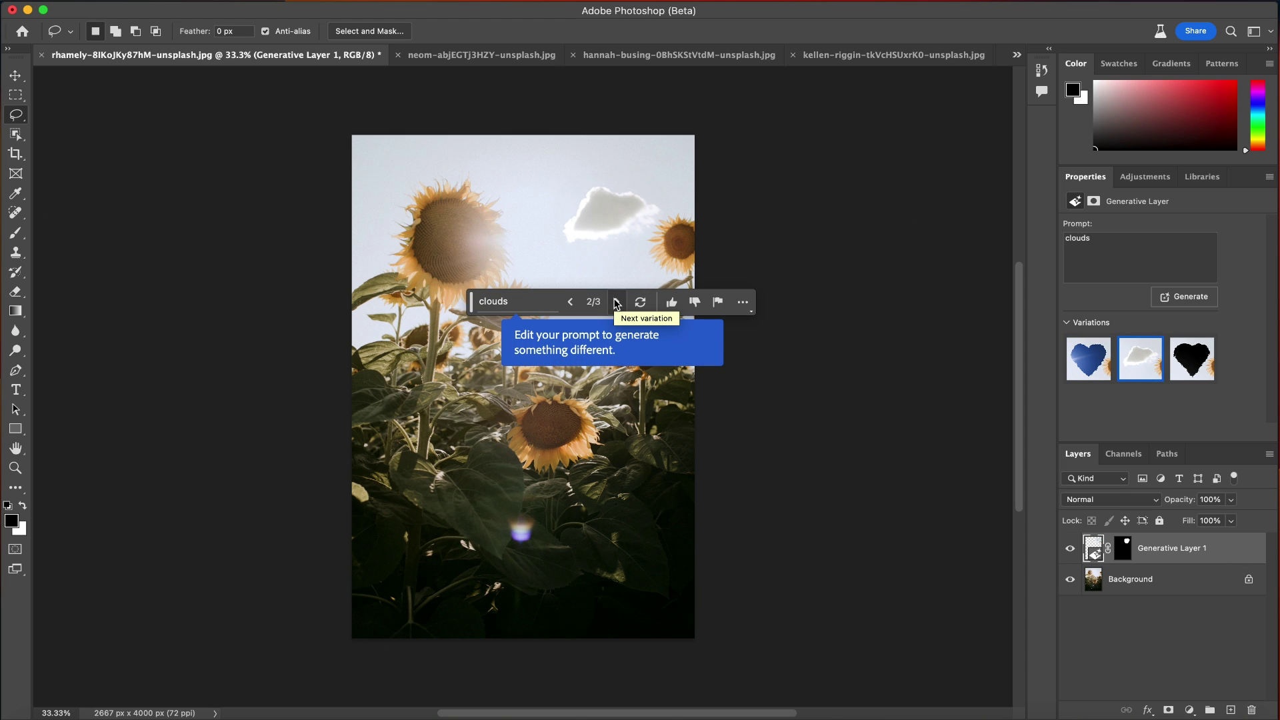
pyautogui.click(616, 302)
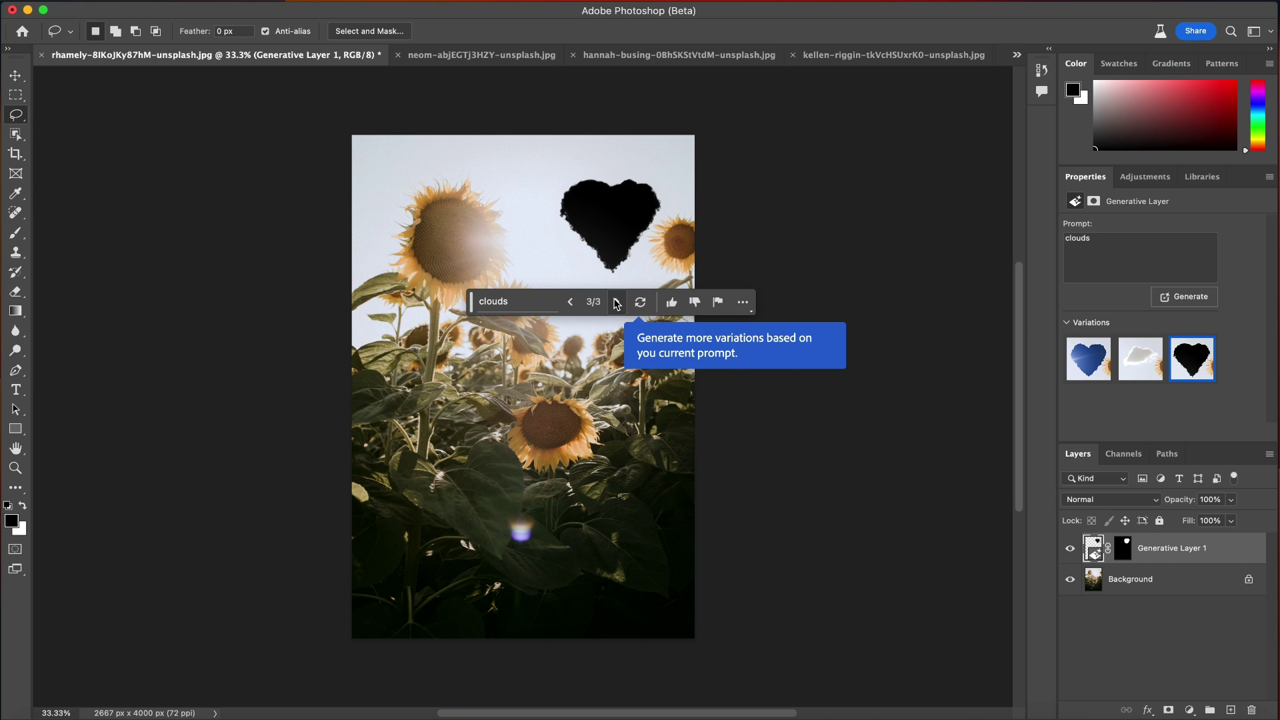
pyautogui.click(571, 302)
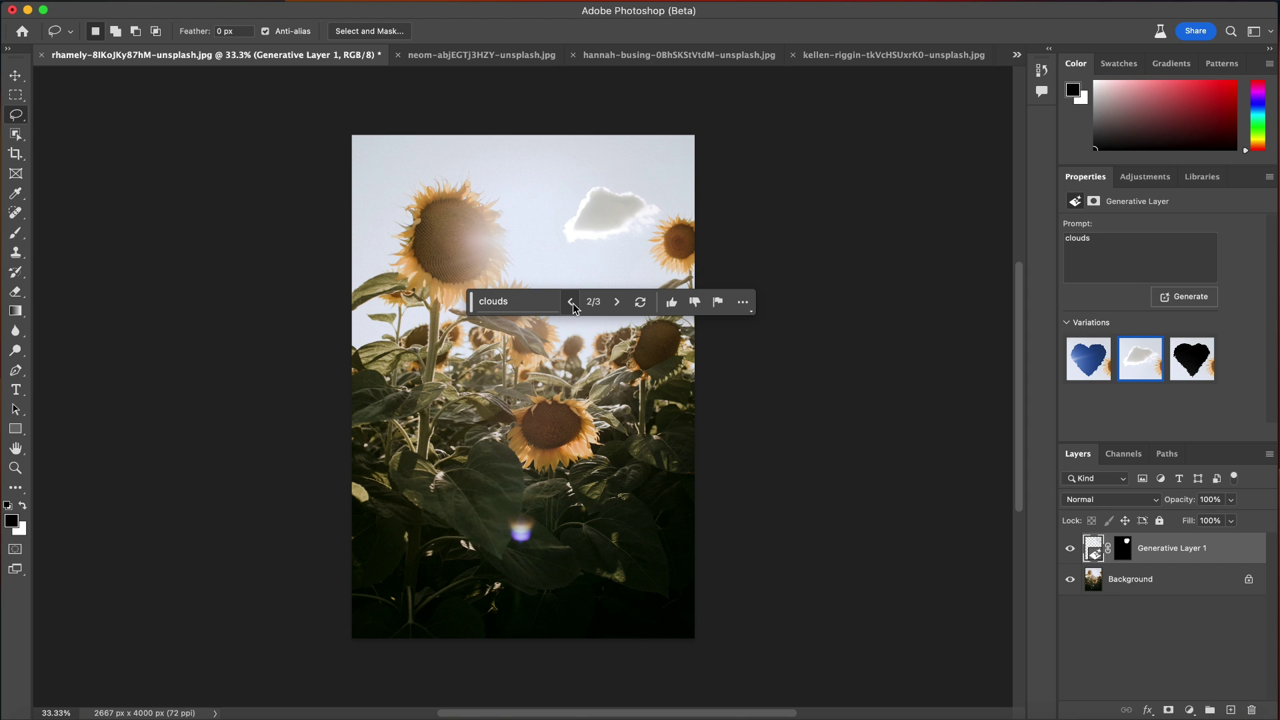
pyautogui.click(668, 302)
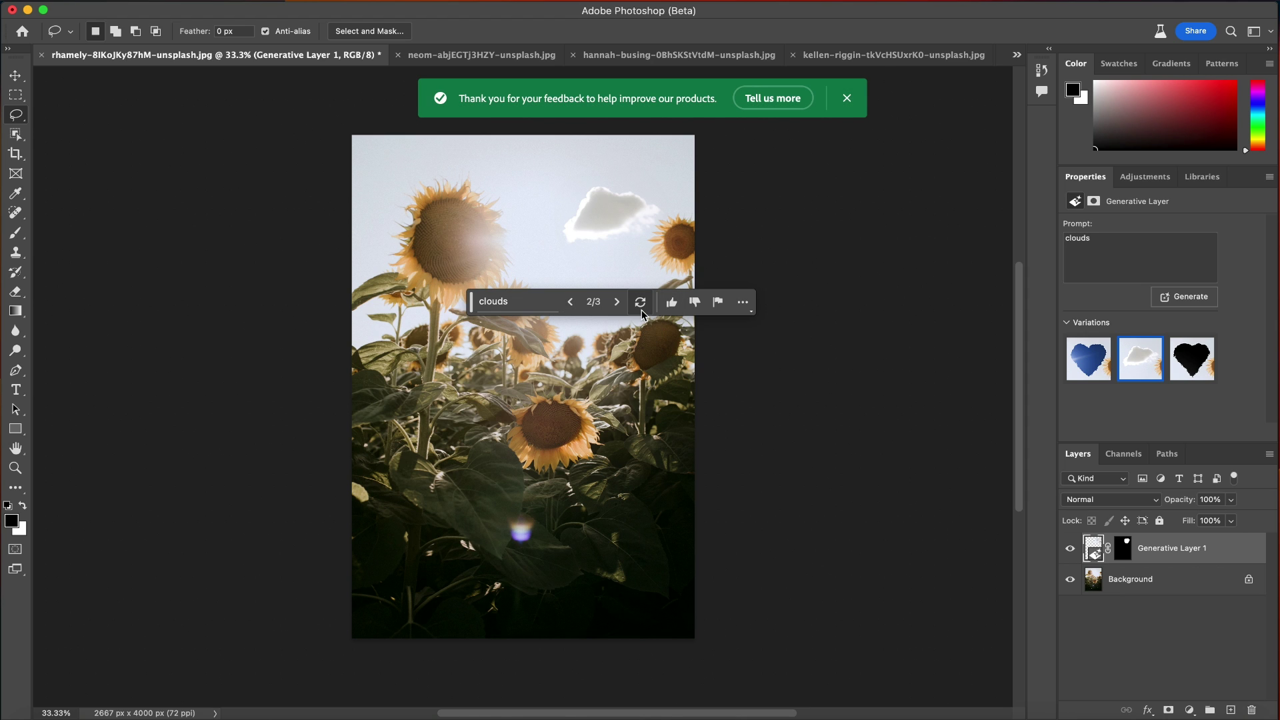
# - Generate more variations from the "clouds" prompt, compare them and choose the blue-grey cloud
pyautogui.click(641, 302)
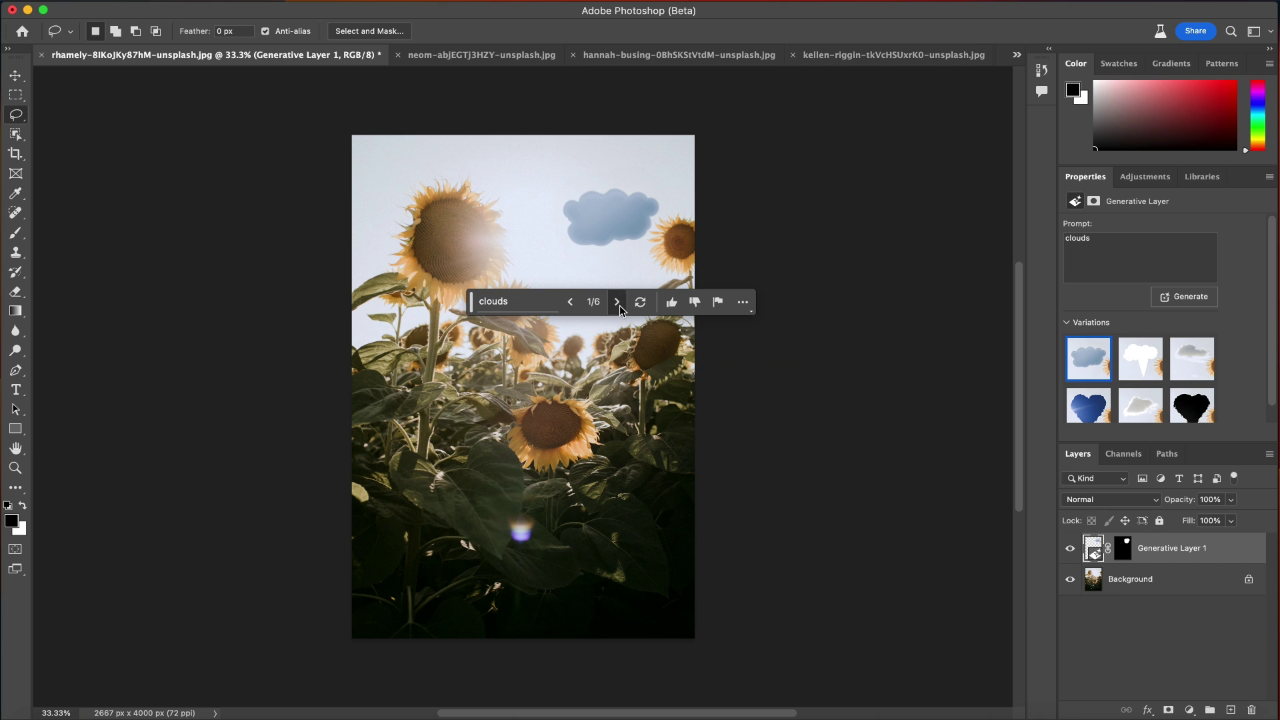
pyautogui.click(617, 302)
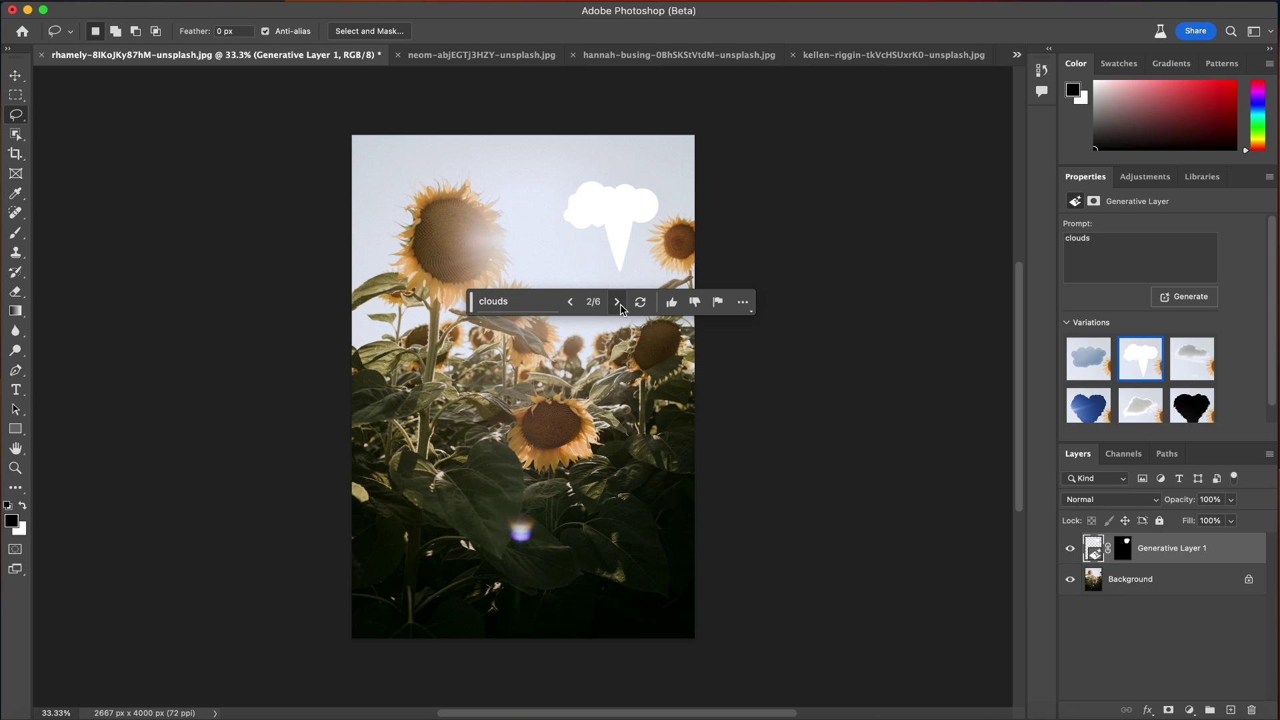
pyautogui.click(620, 306)
pyautogui.click(620, 304)
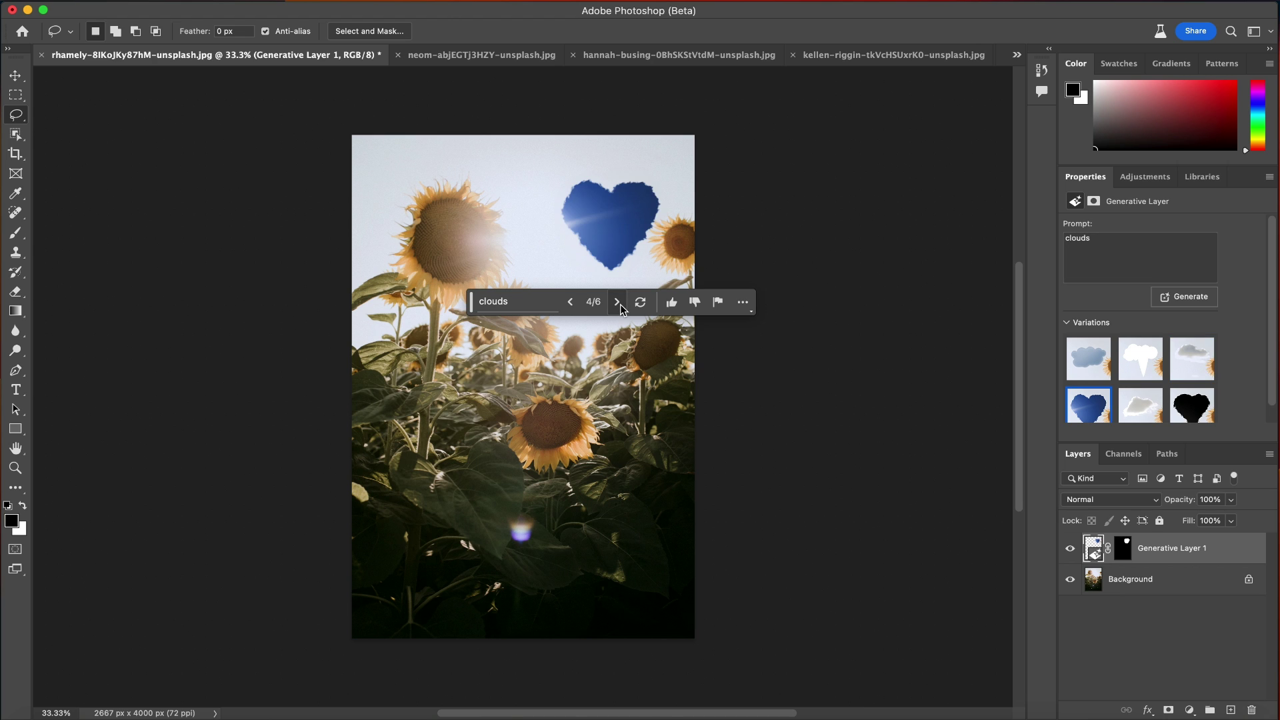
pyautogui.click(620, 304)
pyautogui.click(620, 304)
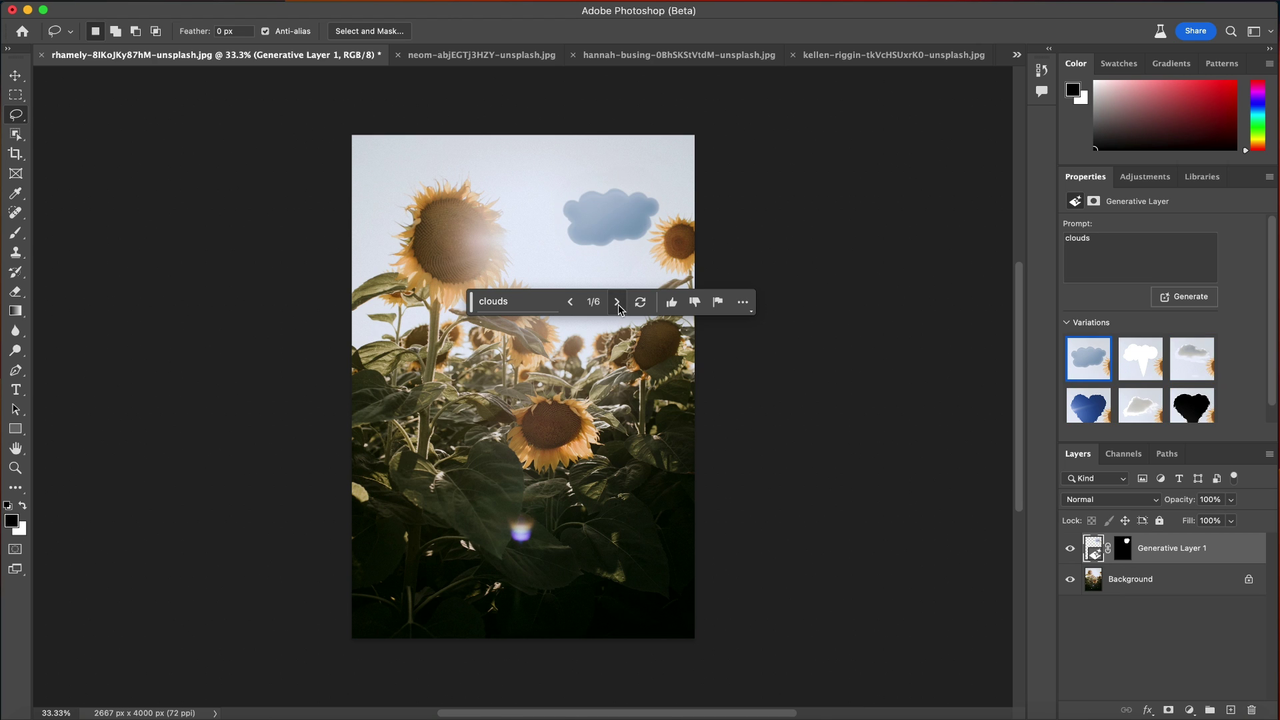
pyautogui.click(572, 303)
pyautogui.click(572, 304)
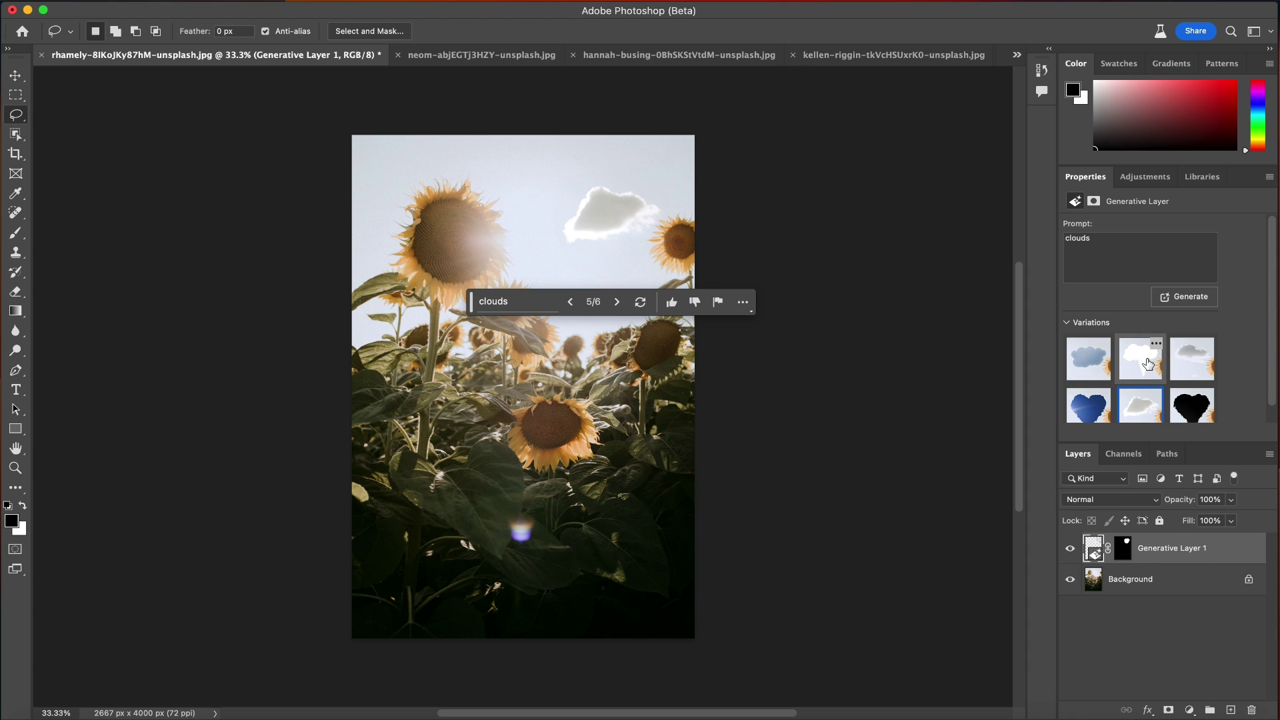
pyautogui.scroll(-1, 1153, 410)
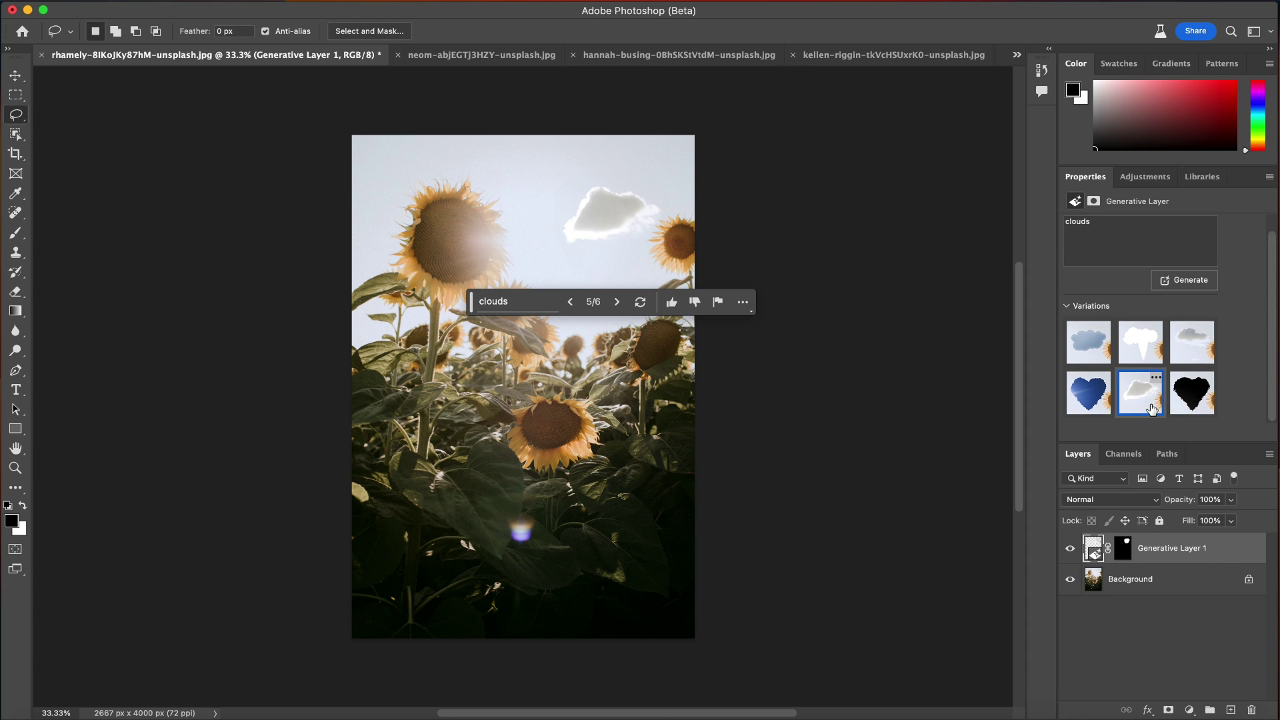
pyautogui.click(1088, 342)
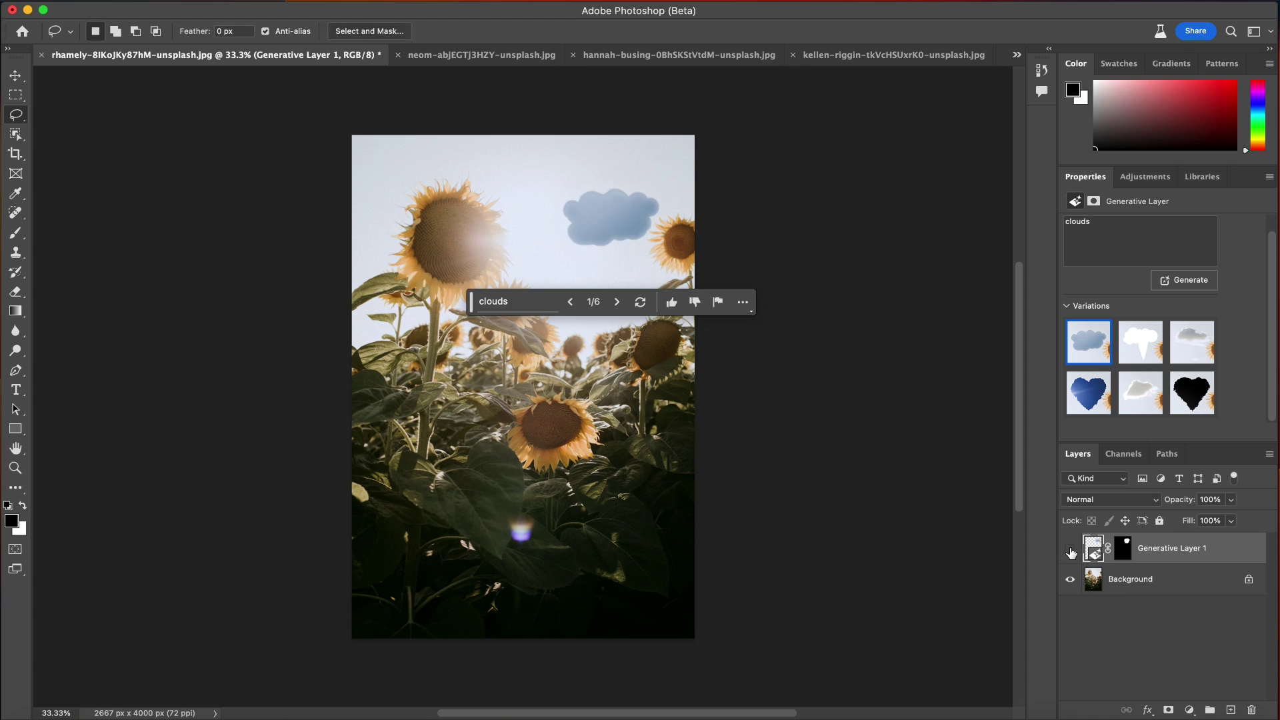
# - Compare the photo with and without the generated cloud by toggling the visibility of Generative Layer 1
pyautogui.click(1071, 552)
pyautogui.click(1071, 552)
pyautogui.click(1071, 552)
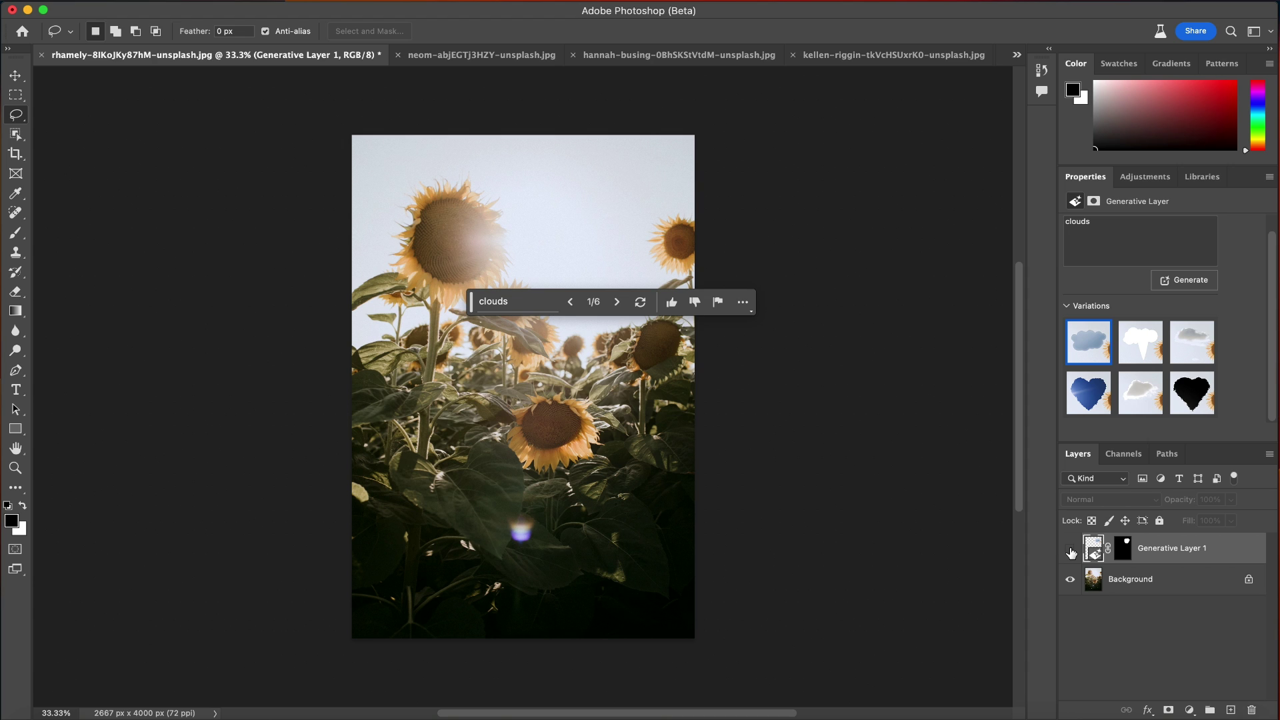
pyautogui.click(1071, 552)
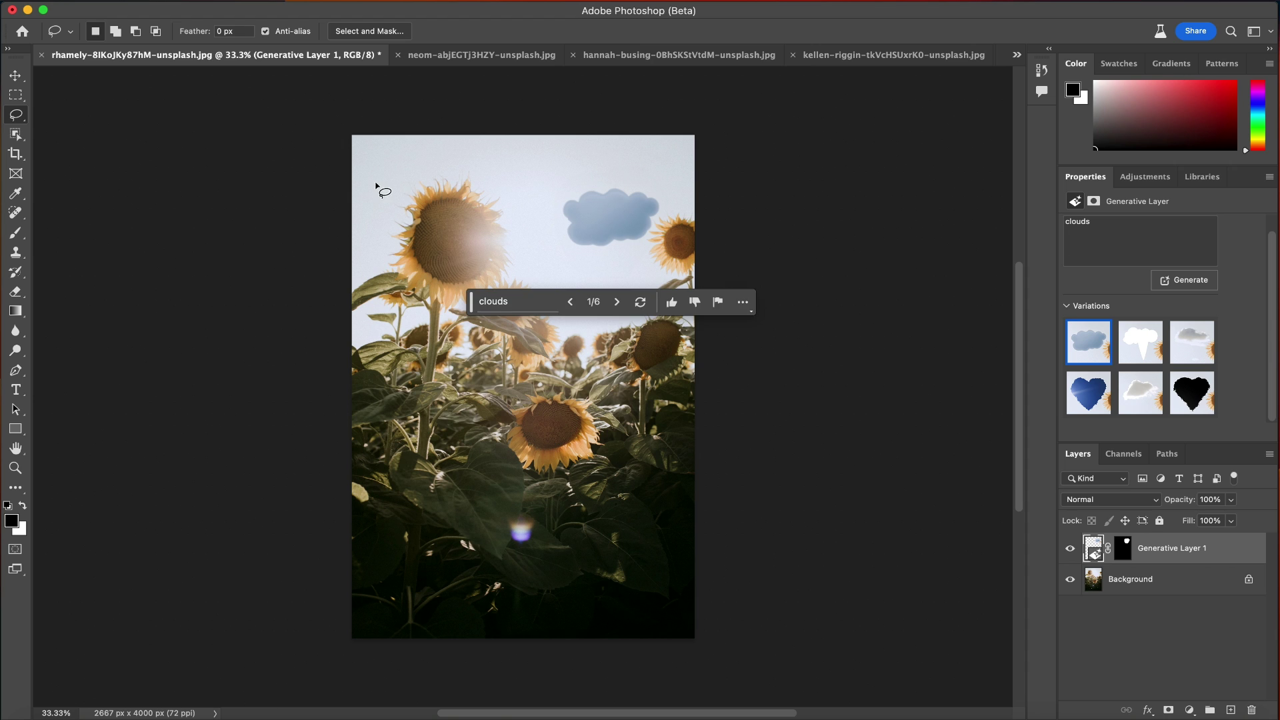
# - Lasso a small patch of sky above the tallest sunflower and run Generative Fill on it with the prompt "plane"
pyautogui.moveTo(376, 182)
pyautogui.mouseDown()
pyautogui.moveTo(426, 162)
pyautogui.moveTo(409, 140)
pyautogui.moveTo(372, 146)
pyautogui.moveTo(380, 182)
pyautogui.mouseUp()
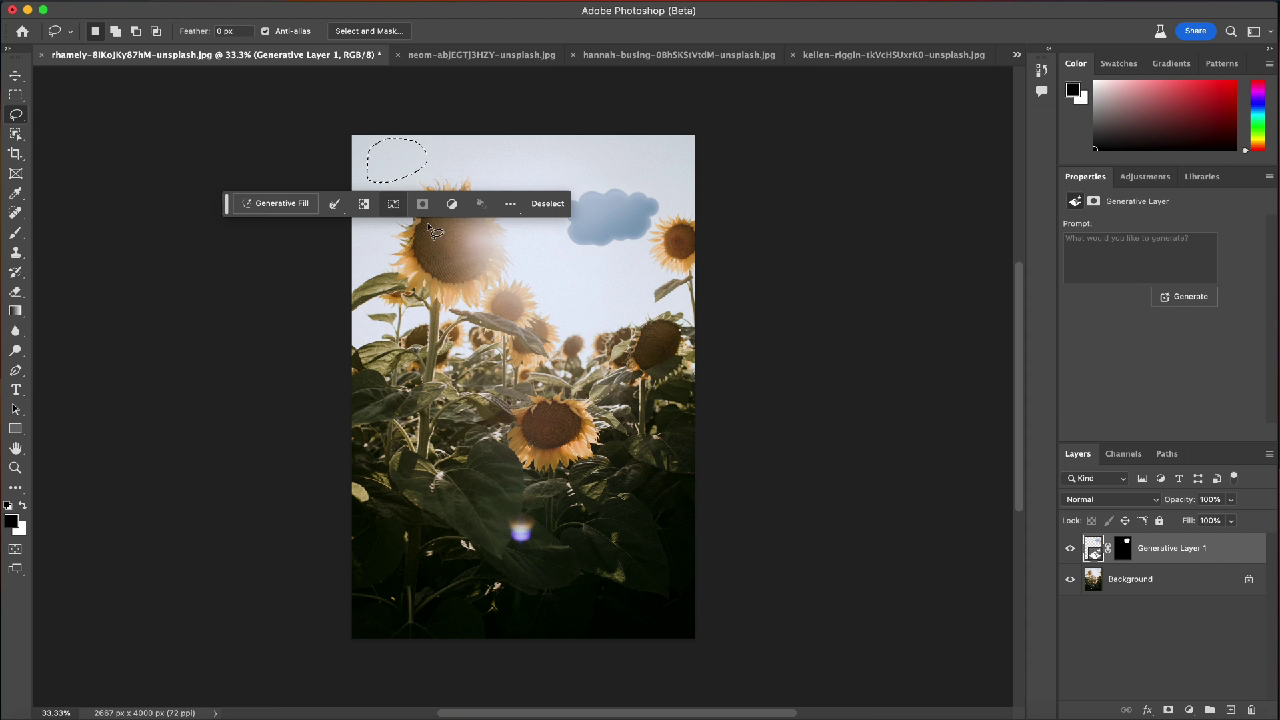
pyautogui.click(297, 204)
pyautogui.write('plane')
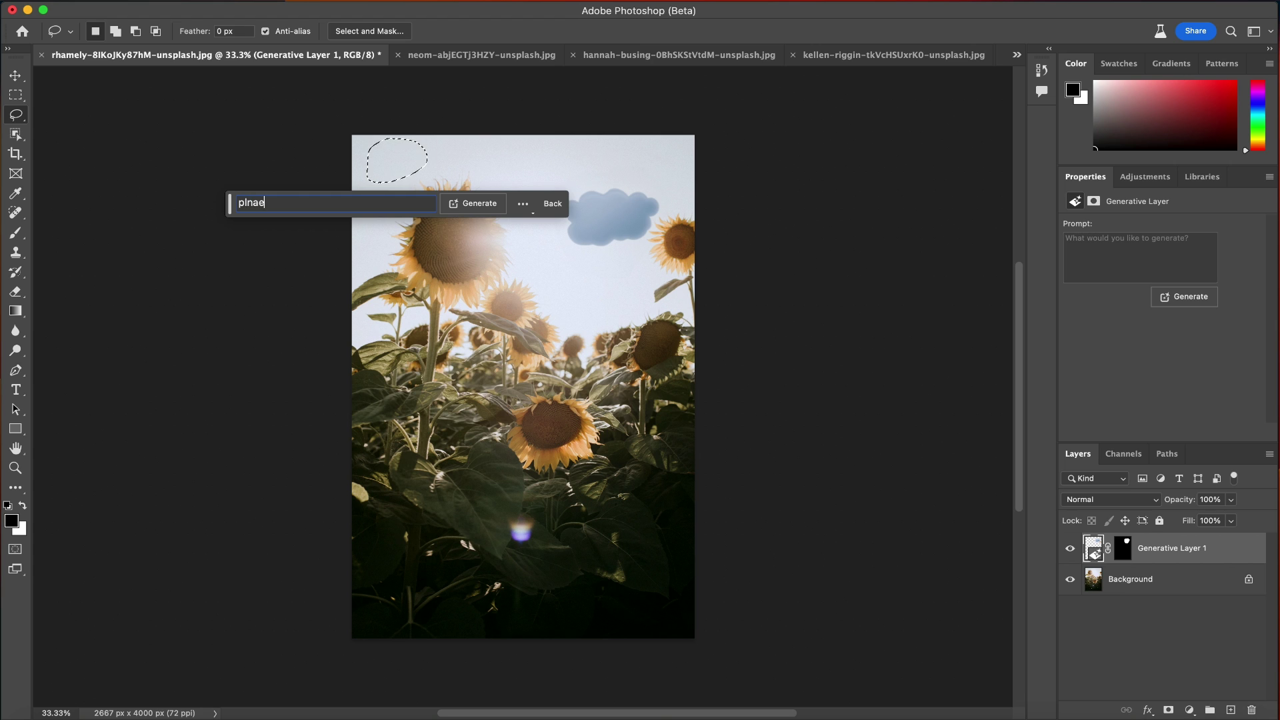
pyautogui.press('BackSpace')
pyautogui.press('BackSpace')
pyautogui.press('BackSpace')
pyautogui.write('ane')
pyautogui.press('Return')
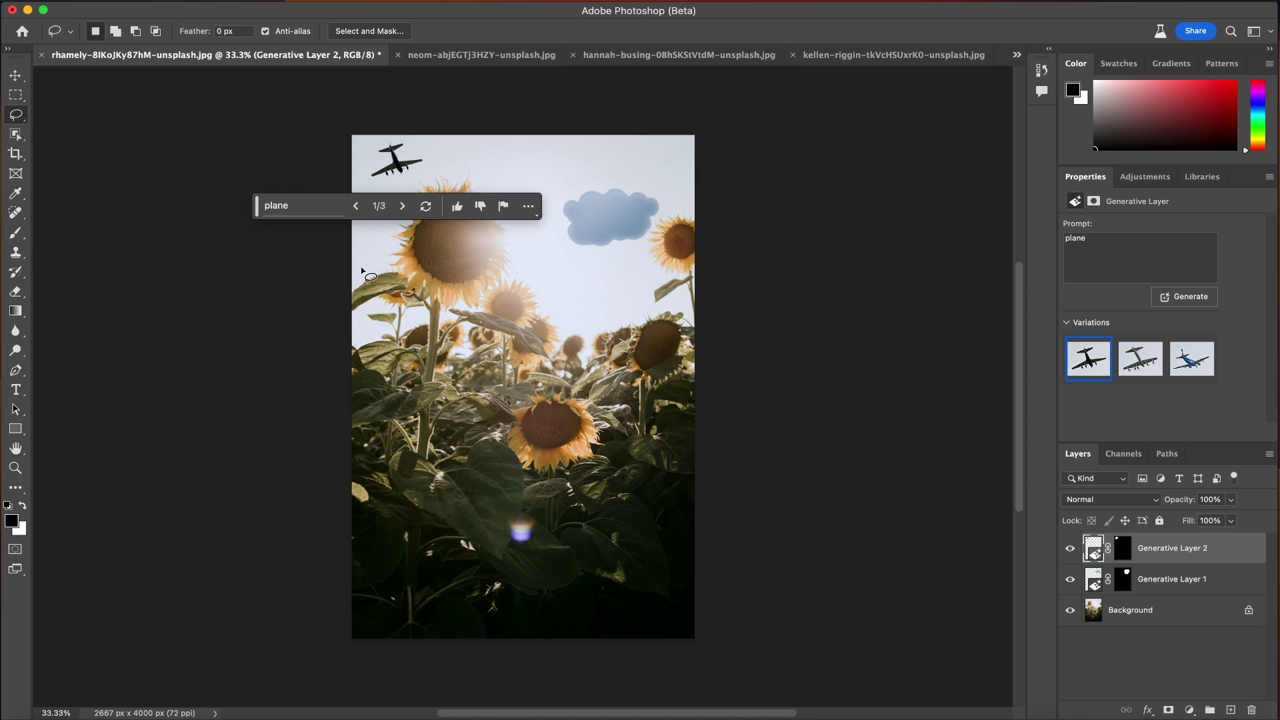
# - Compare the photo with and without Generative Layer 2, and review the three plane variations
pyautogui.click(1071, 551)
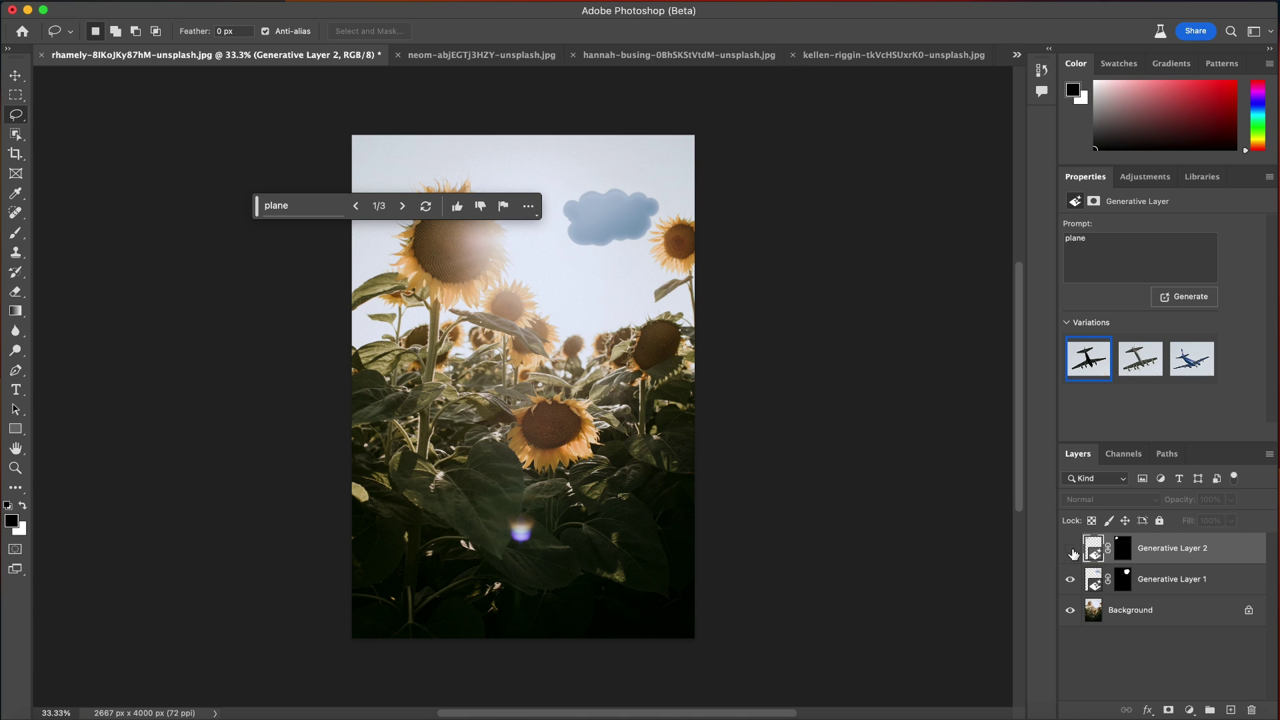
pyautogui.click(1072, 551)
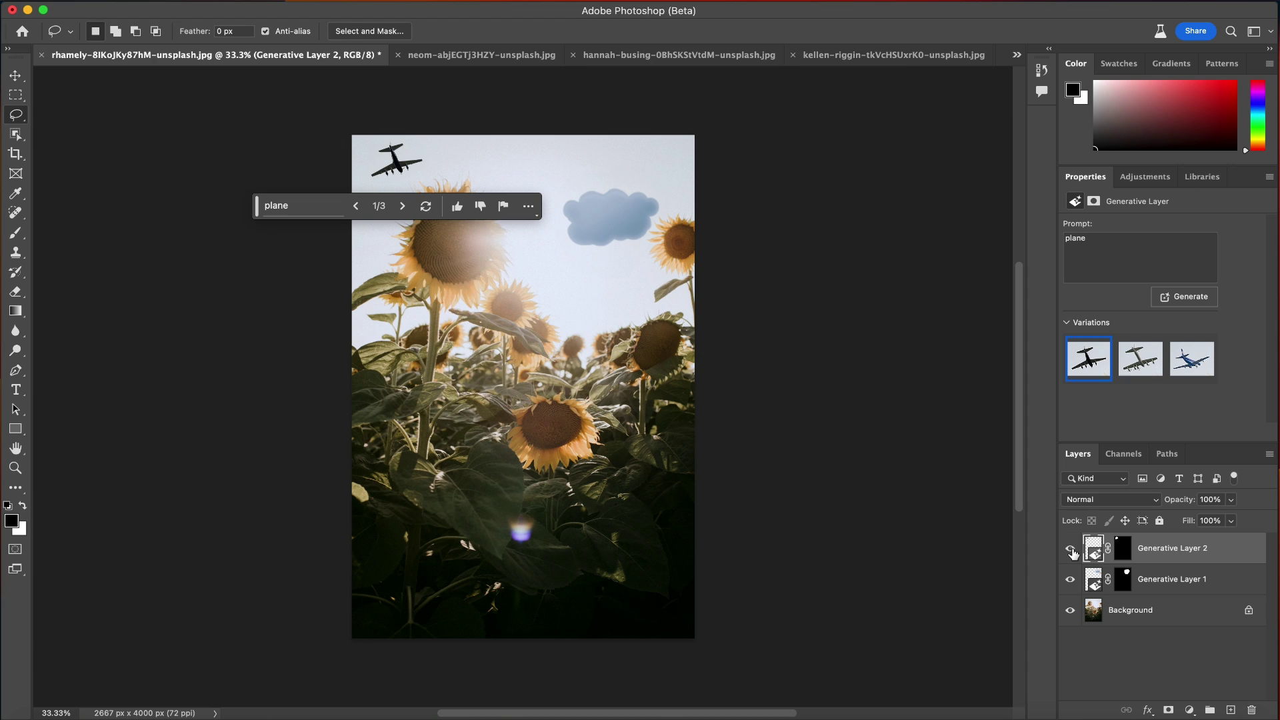
pyautogui.click(403, 207)
pyautogui.click(403, 207)
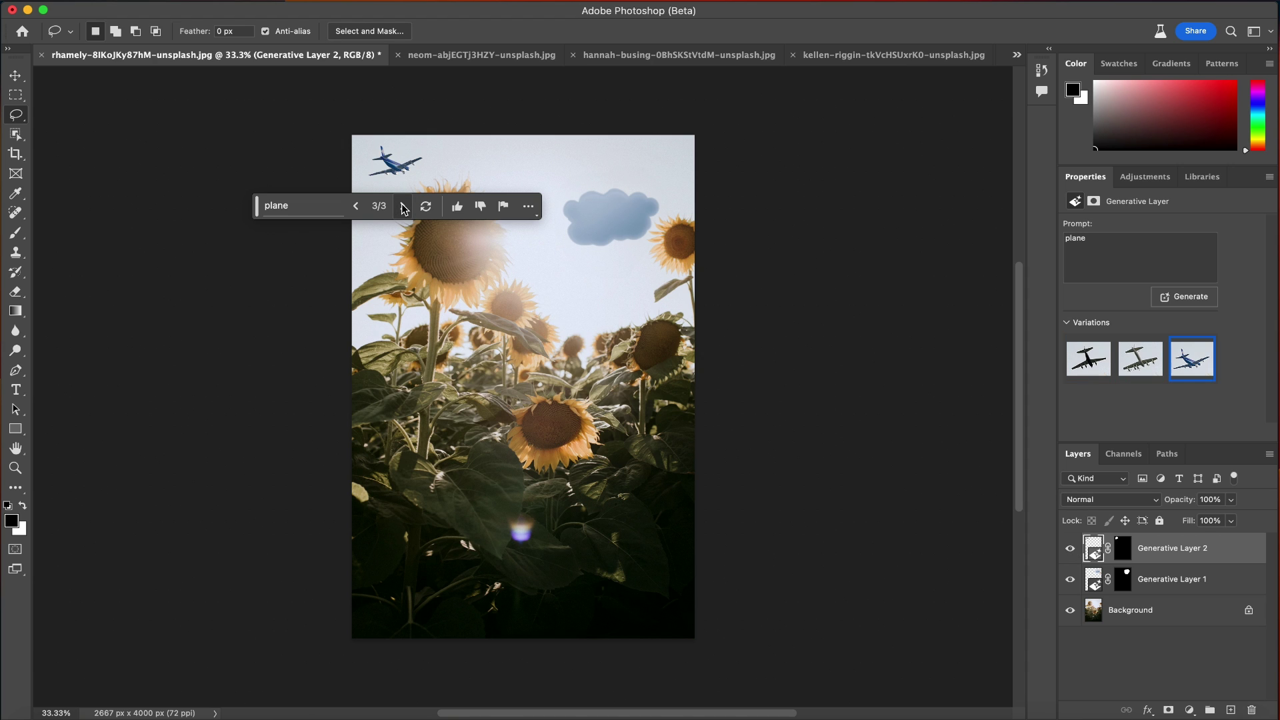
pyautogui.click(404, 208)
pyautogui.click(403, 209)
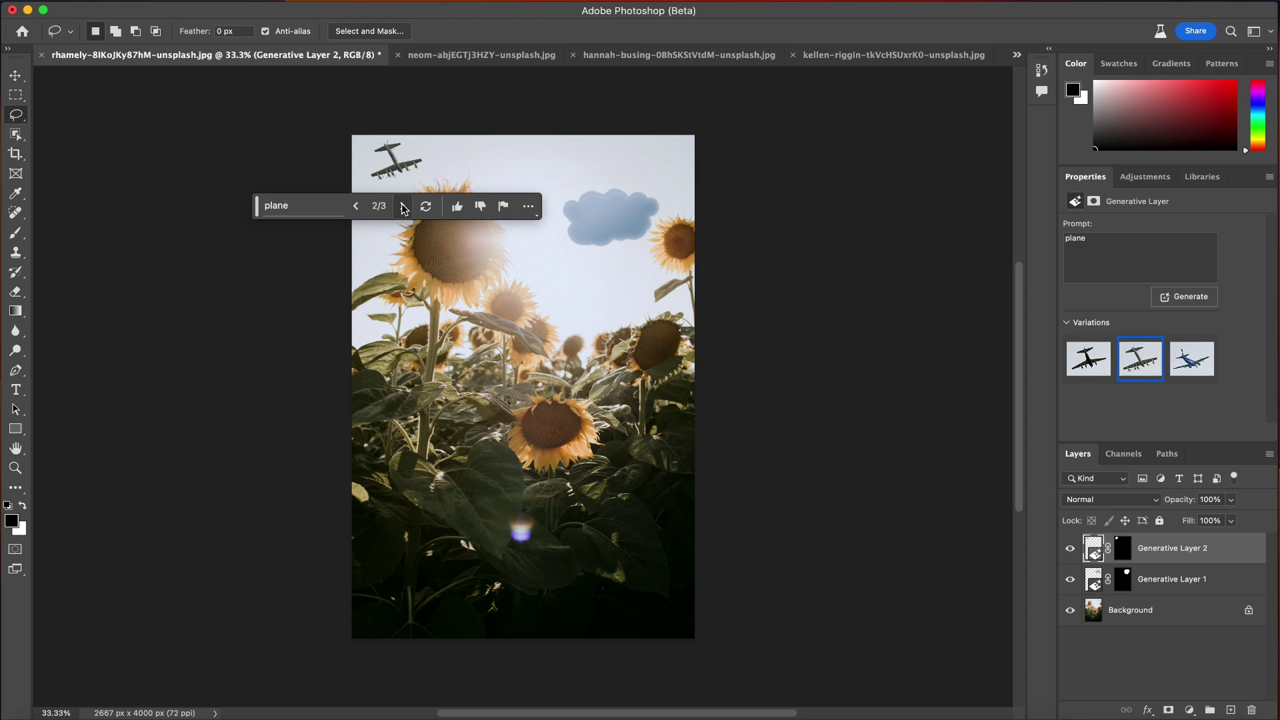
pyautogui.click(404, 208)
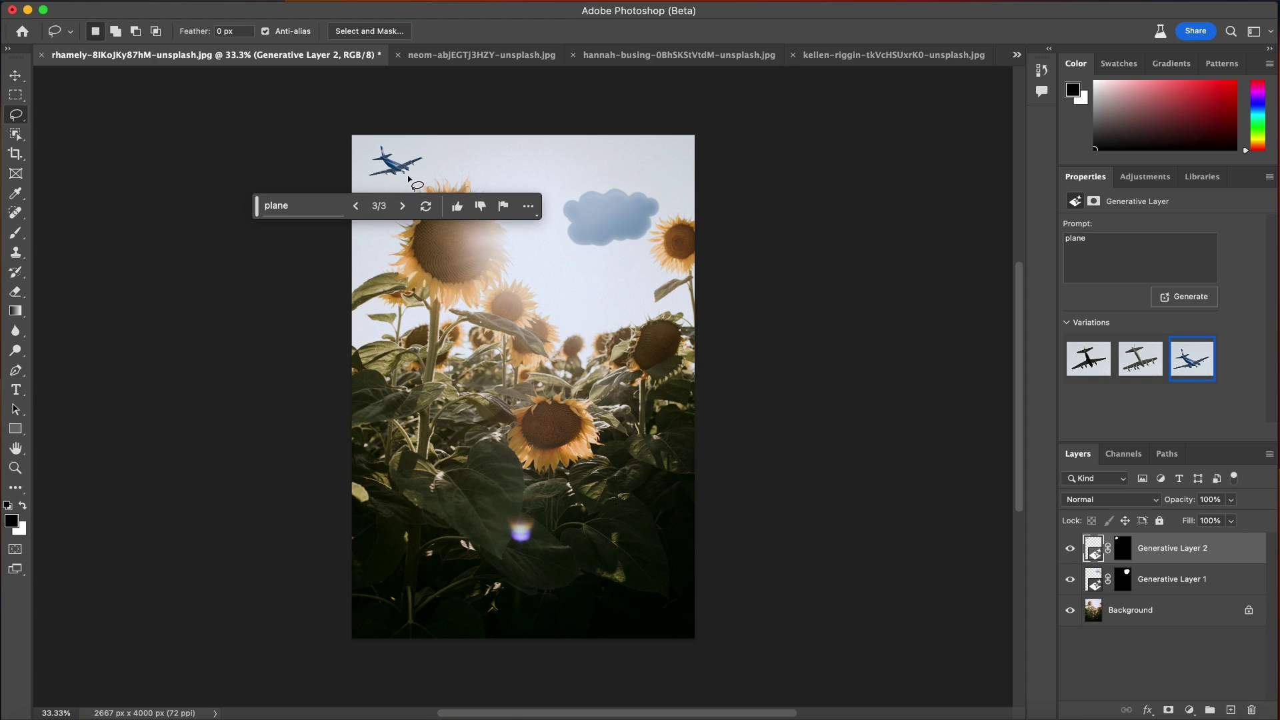
# - Generate more variations from the "plane" prompt, cycle through them and choose the second one, the dark airliner
pyautogui.click(427, 210)
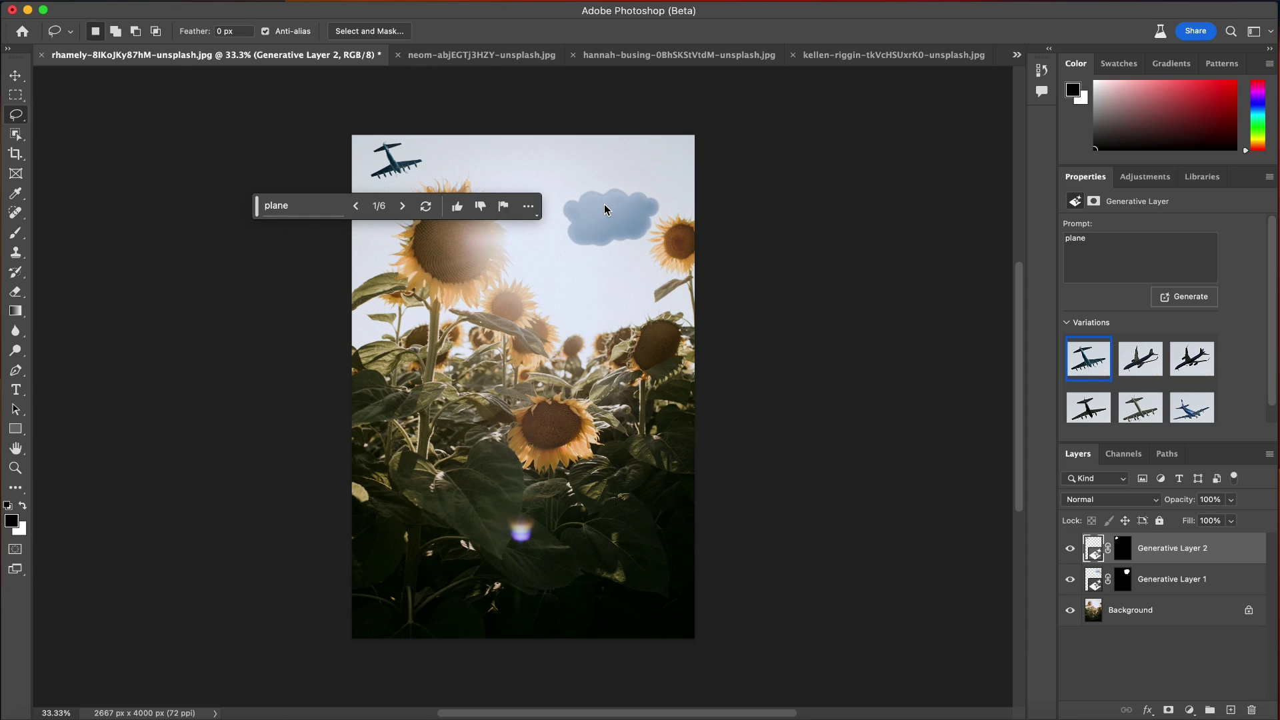
pyautogui.click(401, 206)
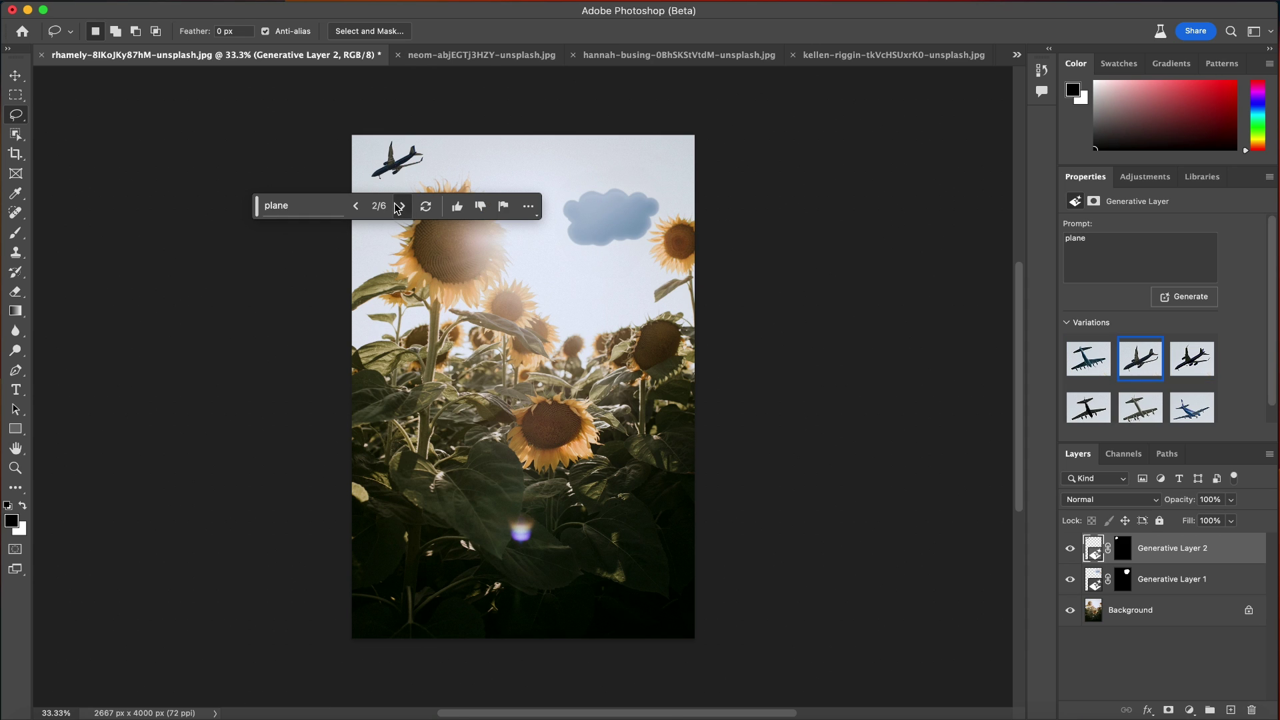
pyautogui.click(401, 206)
pyautogui.click(401, 206)
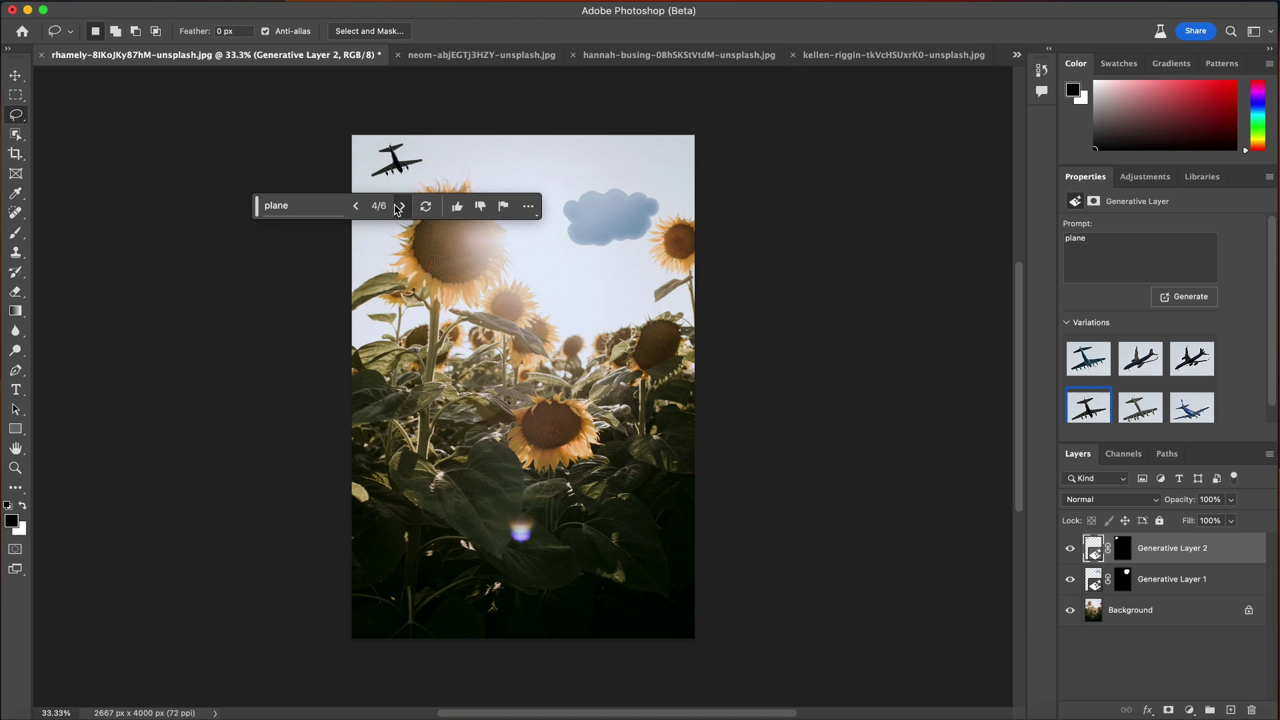
pyautogui.click(401, 206)
pyautogui.click(401, 206)
pyautogui.click(400, 206)
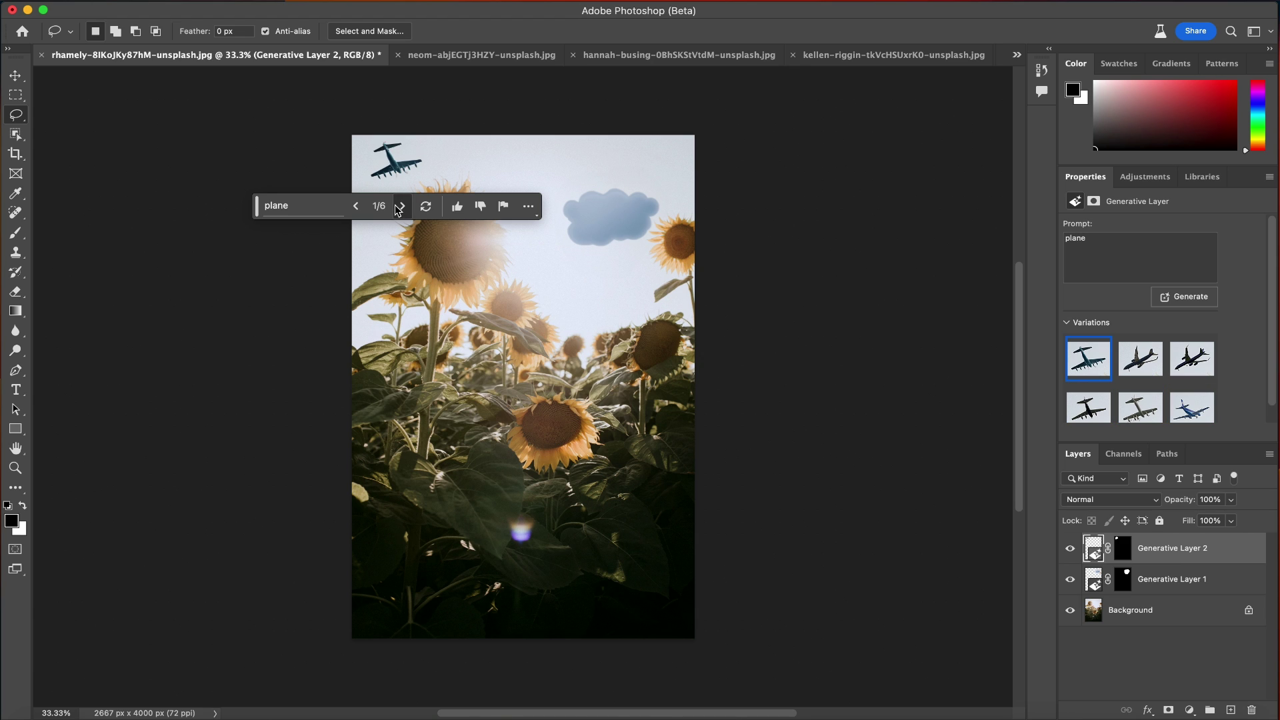
pyautogui.click(400, 206)
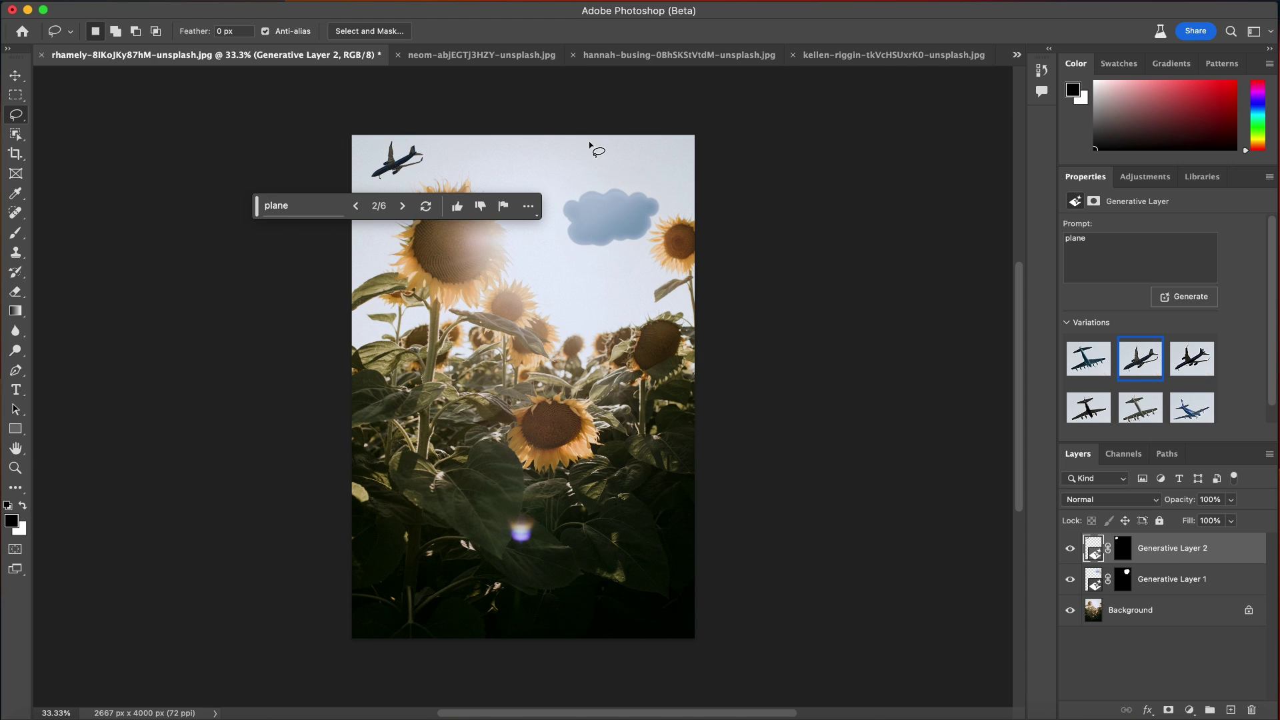
# - Lasso the sky just above the cloud, run Generative Fill with an empty prompt and choose the second variation
pyautogui.moveTo(597, 146)
pyautogui.mouseDown()
pyautogui.moveTo(559, 182)
pyautogui.moveTo(613, 177)
pyautogui.moveTo(603, 147)
pyautogui.mouseUp()
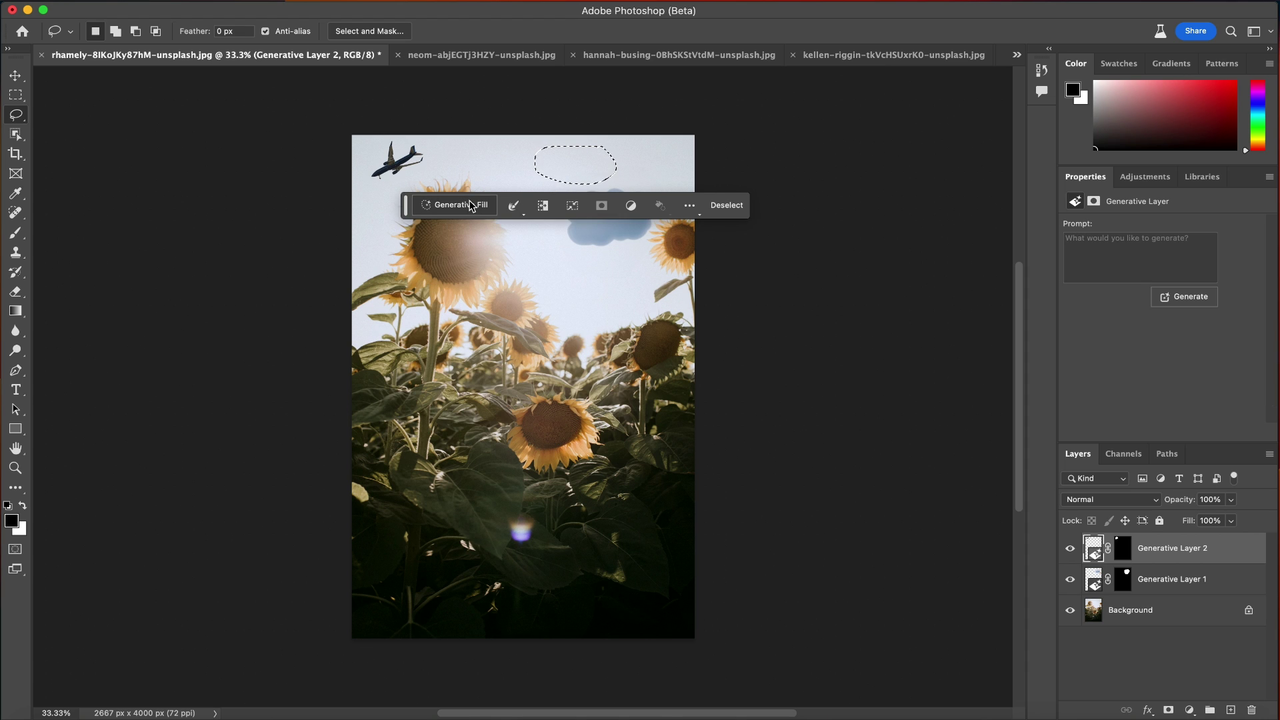
pyautogui.click(475, 205)
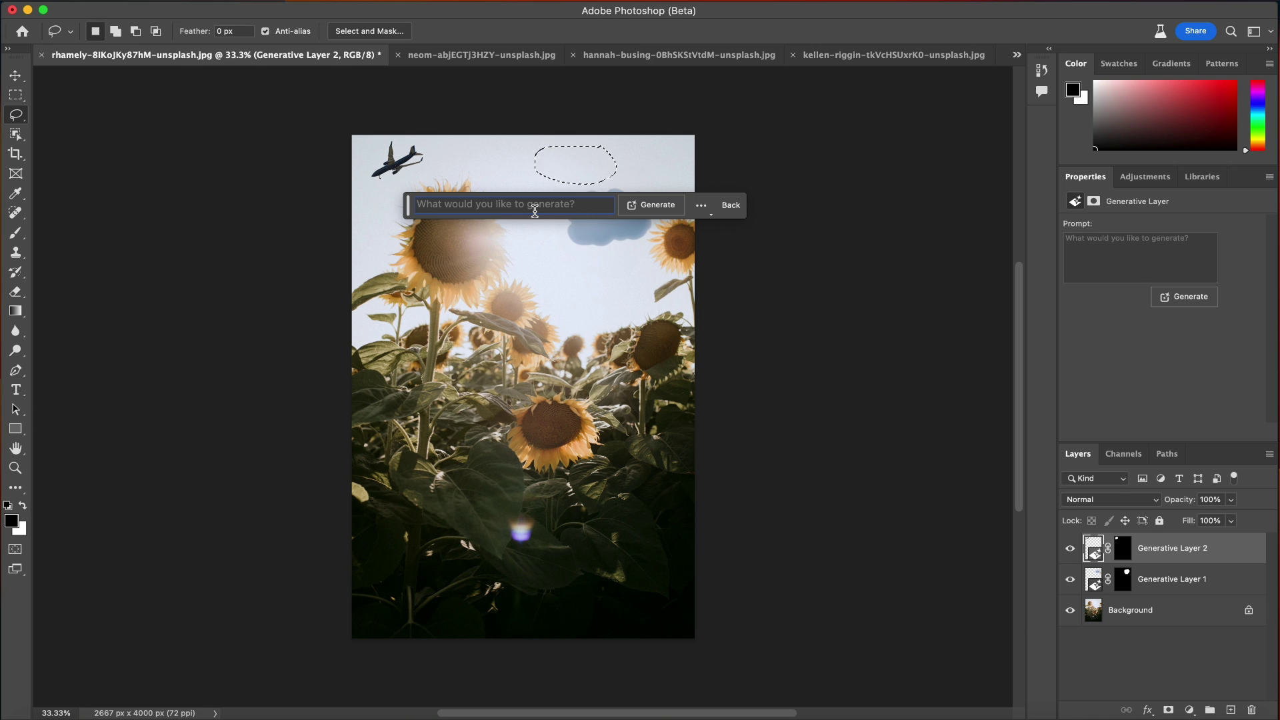
pyautogui.click(644, 211)
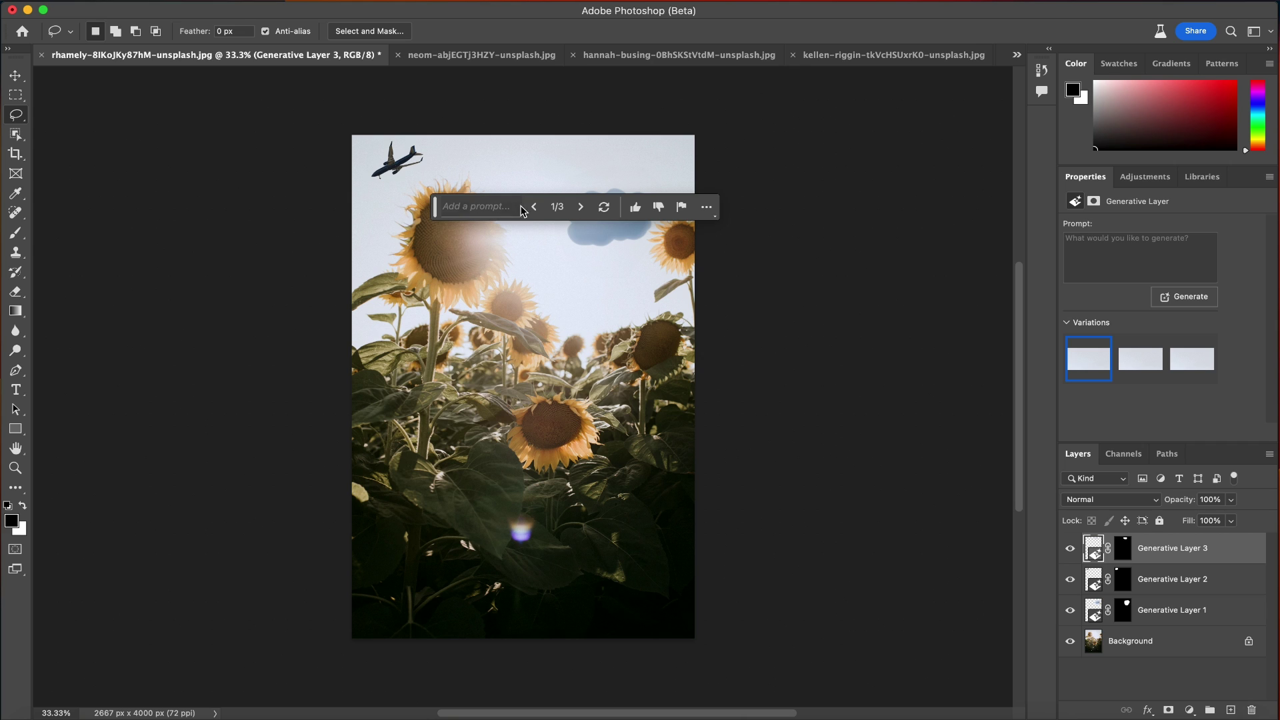
pyautogui.click(580, 207)
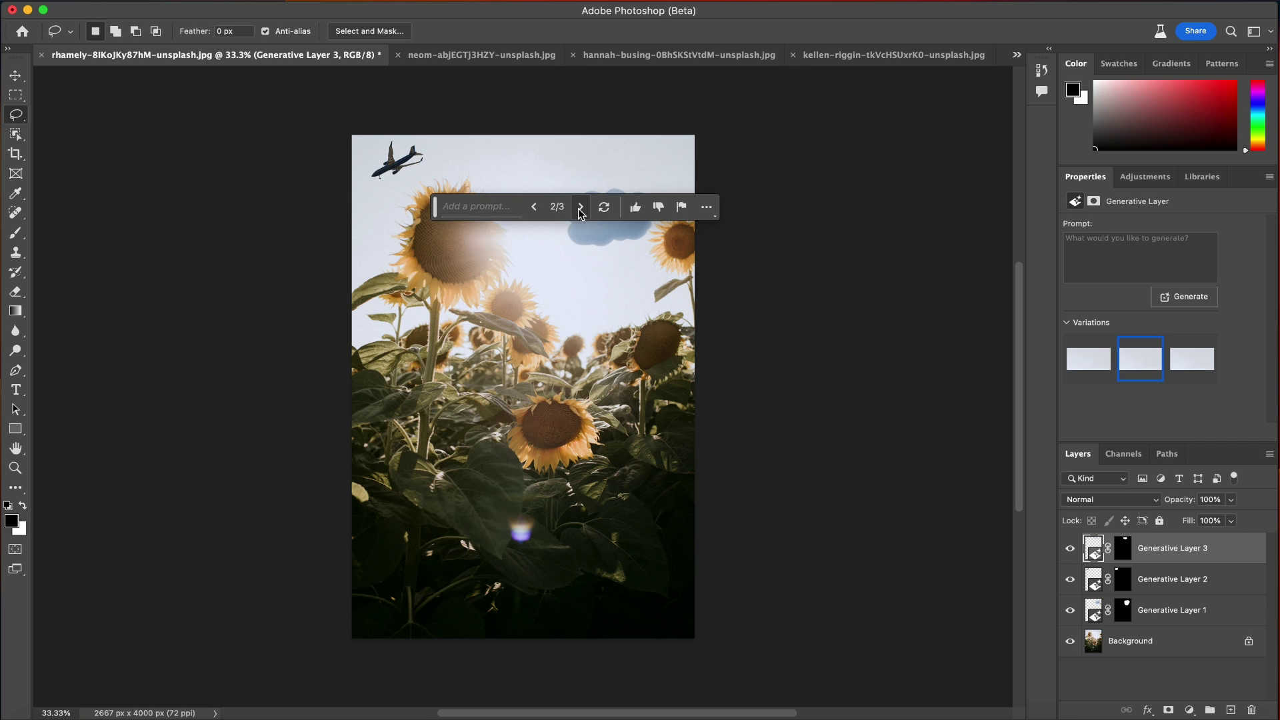
pyautogui.click(580, 207)
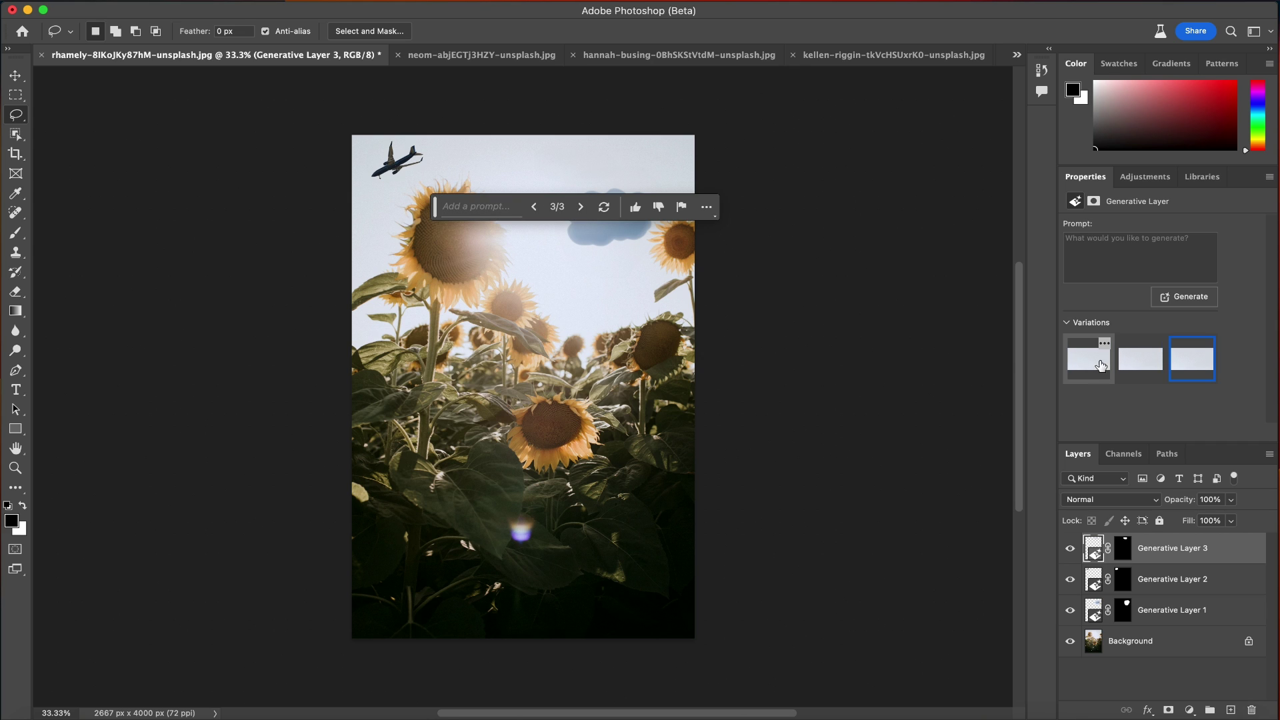
pyautogui.click(1126, 366)
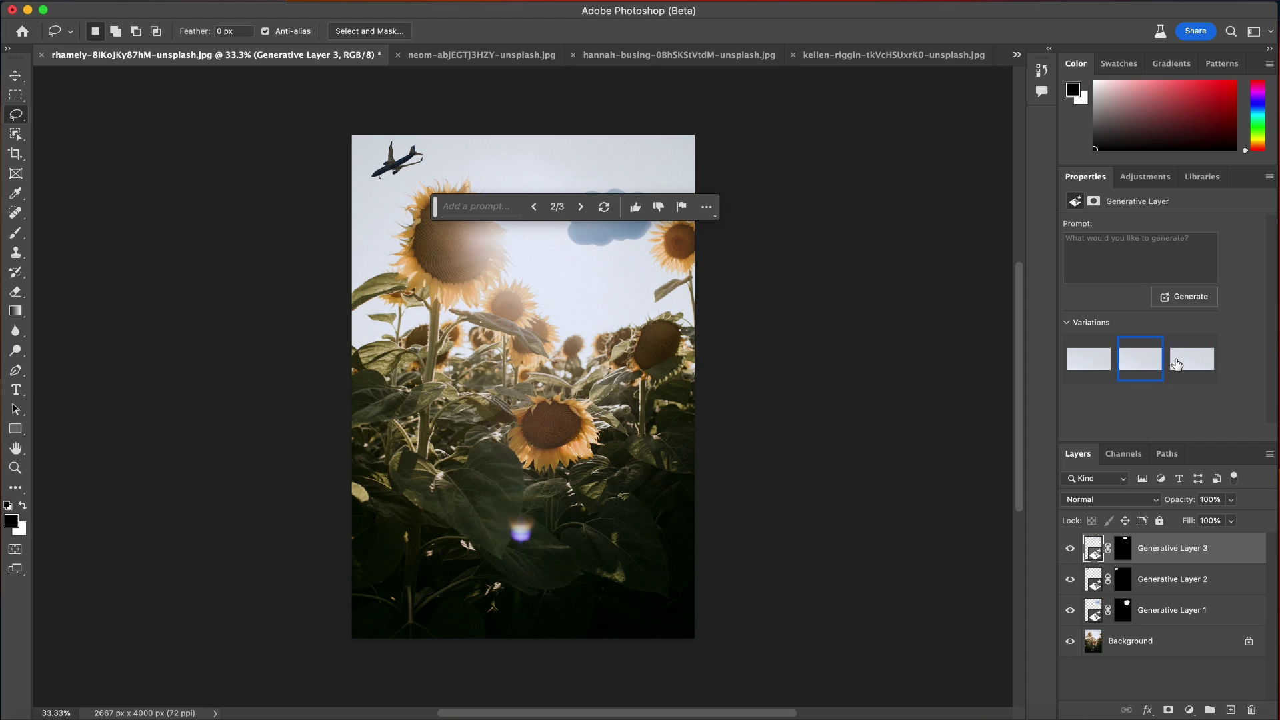
# - Lasso loosely around the tallest sunflower, including its stem and nearby leaves, and run Generative Fill with an empty prompt
pyautogui.moveTo(439, 458)
pyautogui.mouseDown()
pyautogui.moveTo(534, 496)
pyautogui.moveTo(473, 446)
pyautogui.mouseUp()
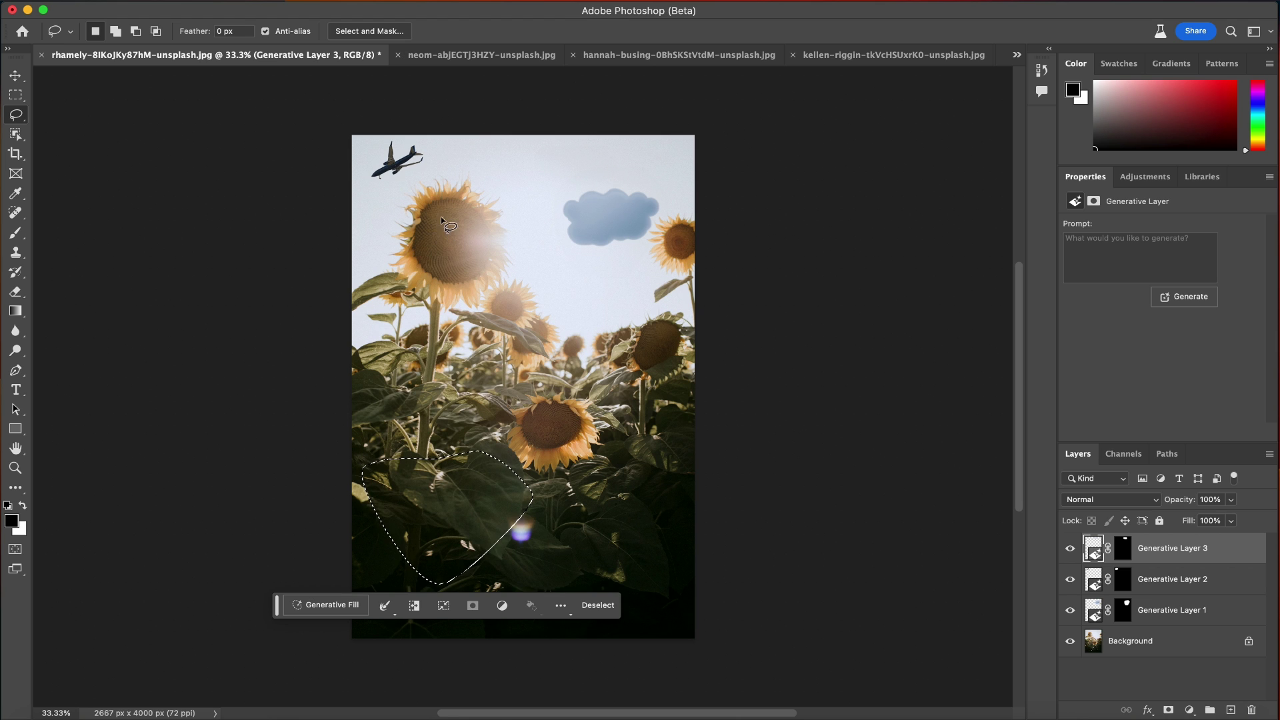
pyautogui.moveTo(428, 209)
pyautogui.mouseDown()
pyautogui.moveTo(389, 338)
pyautogui.moveTo(420, 489)
pyautogui.moveTo(593, 477)
pyautogui.moveTo(592, 425)
pyautogui.moveTo(541, 243)
pyautogui.moveTo(491, 214)
pyautogui.moveTo(431, 204)
pyautogui.moveTo(379, 281)
pyautogui.moveTo(357, 440)
pyautogui.moveTo(427, 500)
pyautogui.moveTo(529, 420)
pyautogui.moveTo(541, 303)
pyautogui.moveTo(503, 190)
pyautogui.moveTo(479, 159)
pyautogui.moveTo(395, 194)
pyautogui.mouseUp()
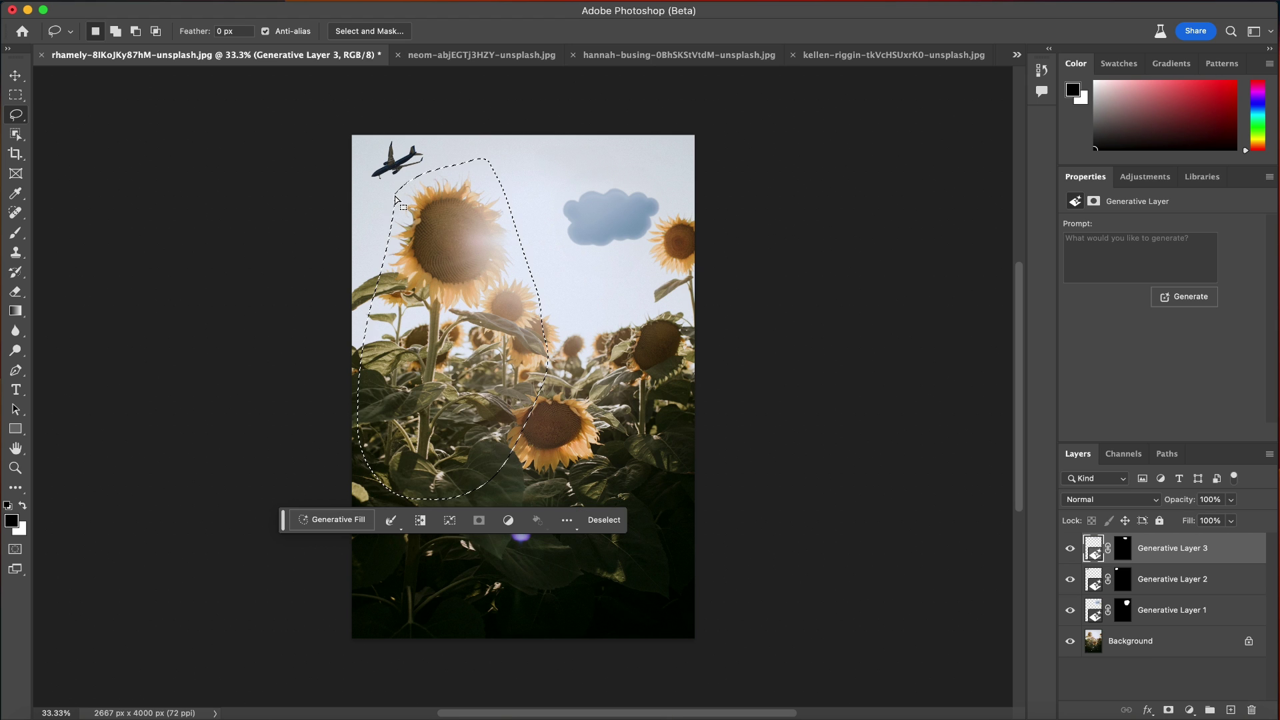
pyautogui.click(335, 520)
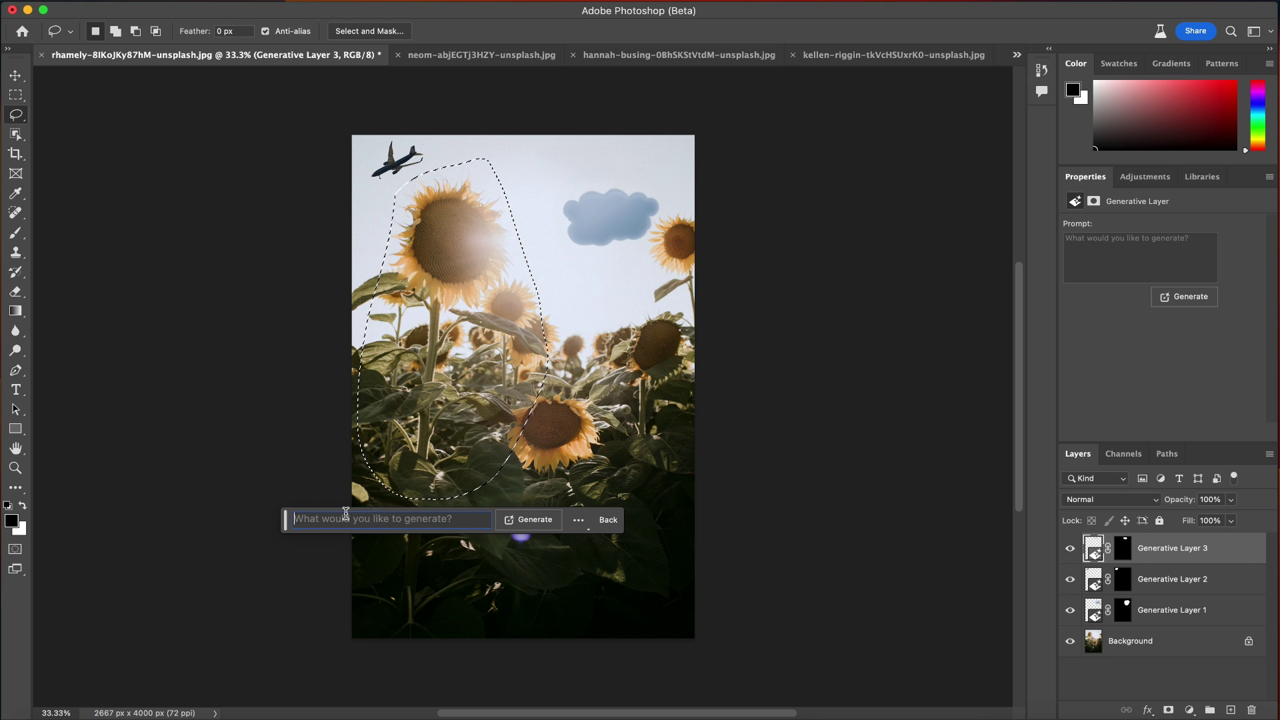
pyautogui.click(514, 522)
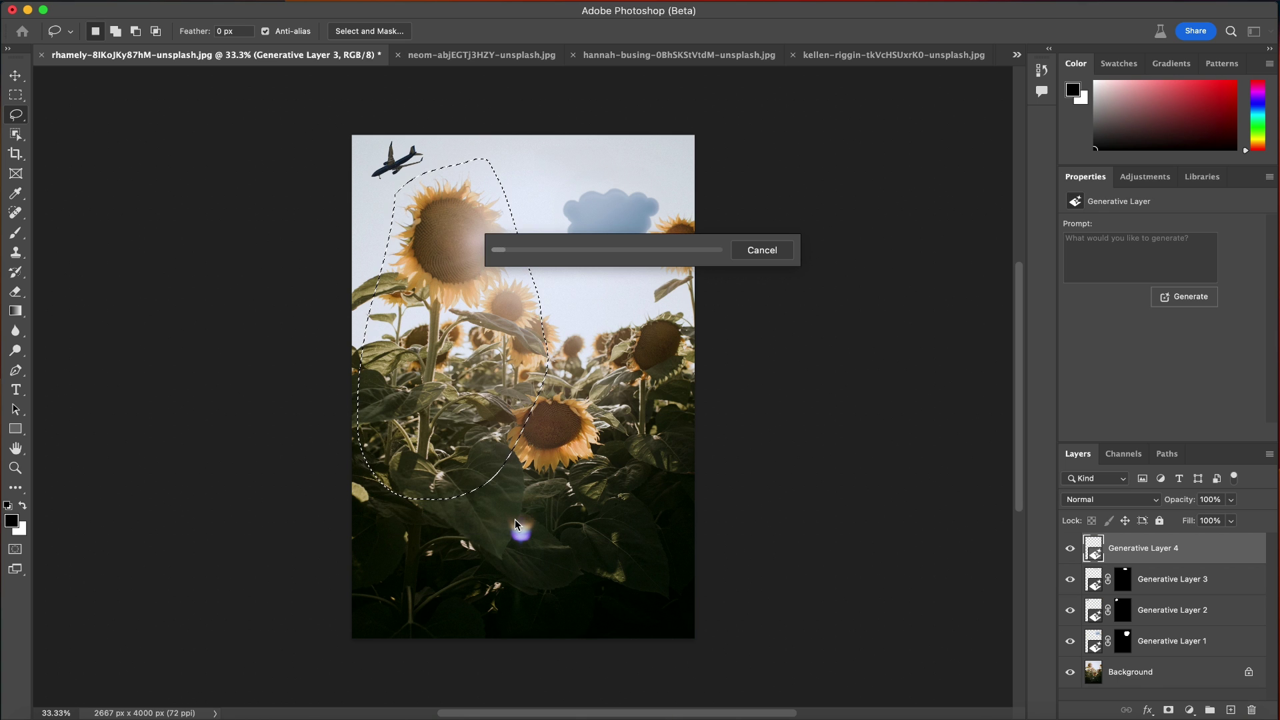
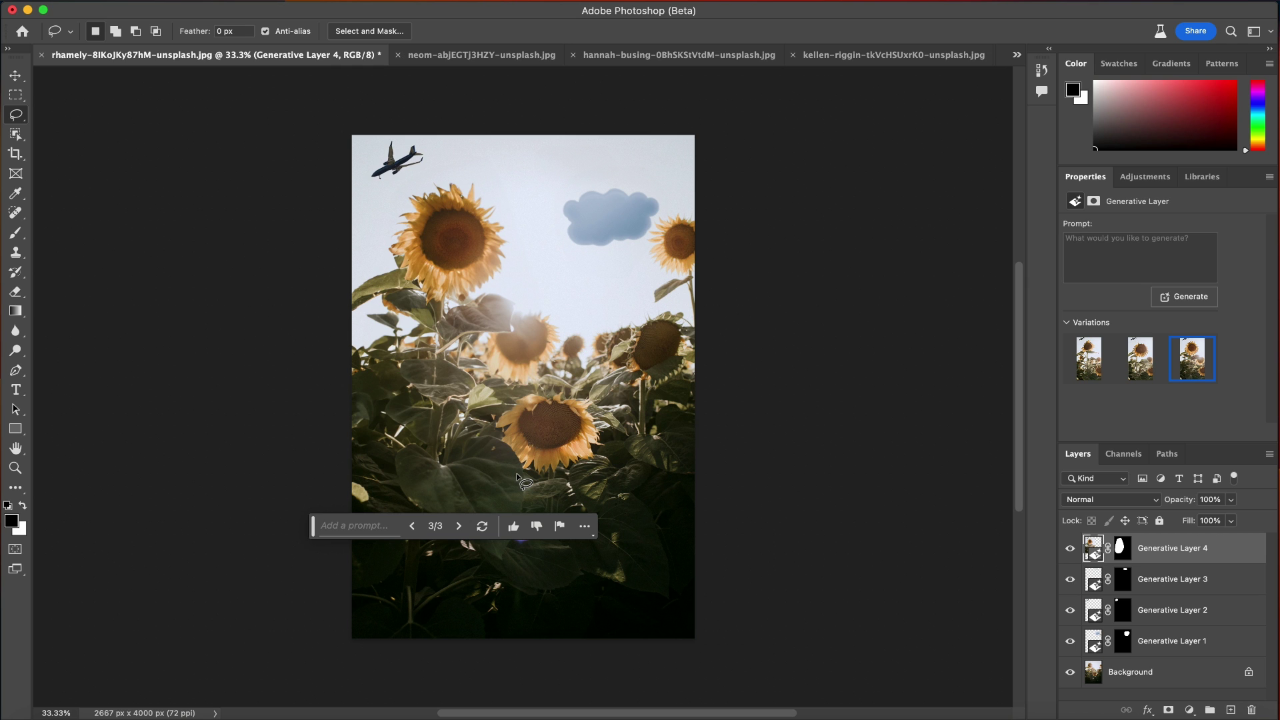
# - In the neom-abjEGTj3HZY-unsplash.jpg photo, lasso the open water below the diver and run Generative Fill with the prompt "a shark"
pyautogui.click(519, 55)
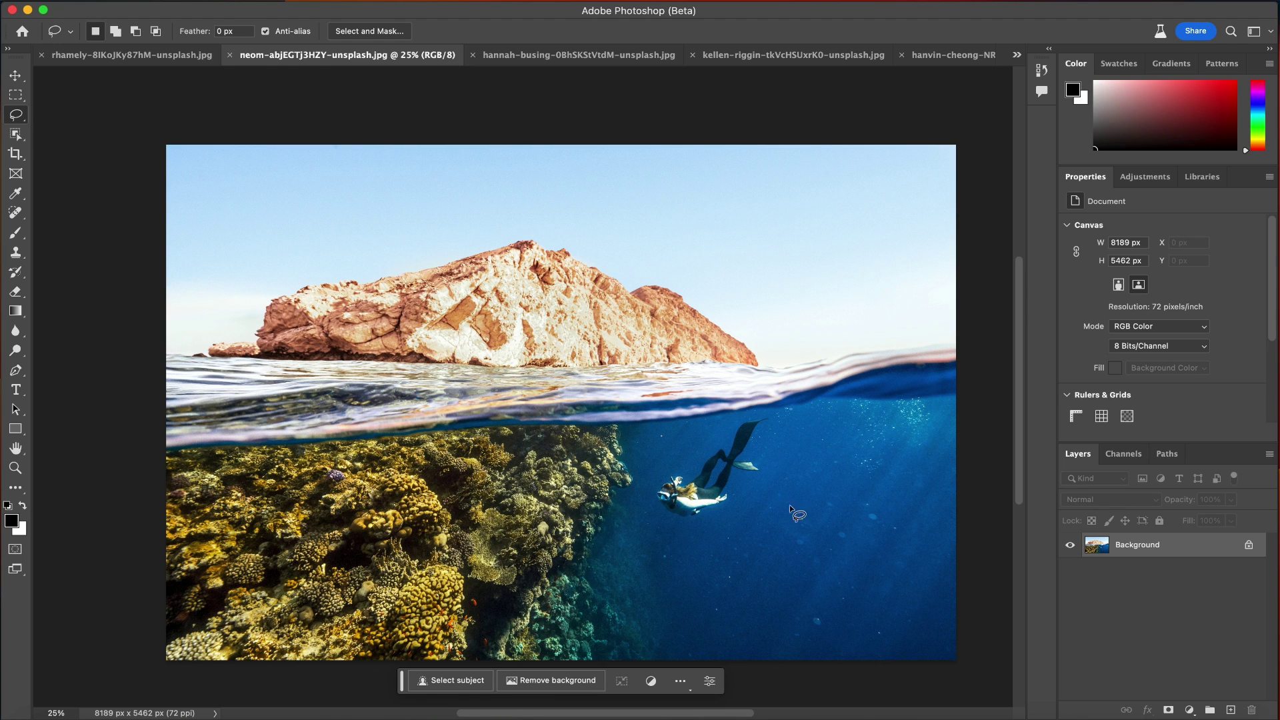
pyautogui.moveTo(863, 488)
pyautogui.mouseDown()
pyautogui.moveTo(791, 490)
pyautogui.moveTo(733, 525)
pyautogui.moveTo(726, 586)
pyautogui.moveTo(828, 614)
pyautogui.moveTo(902, 552)
pyautogui.moveTo(886, 501)
pyautogui.moveTo(857, 491)
pyautogui.mouseUp()
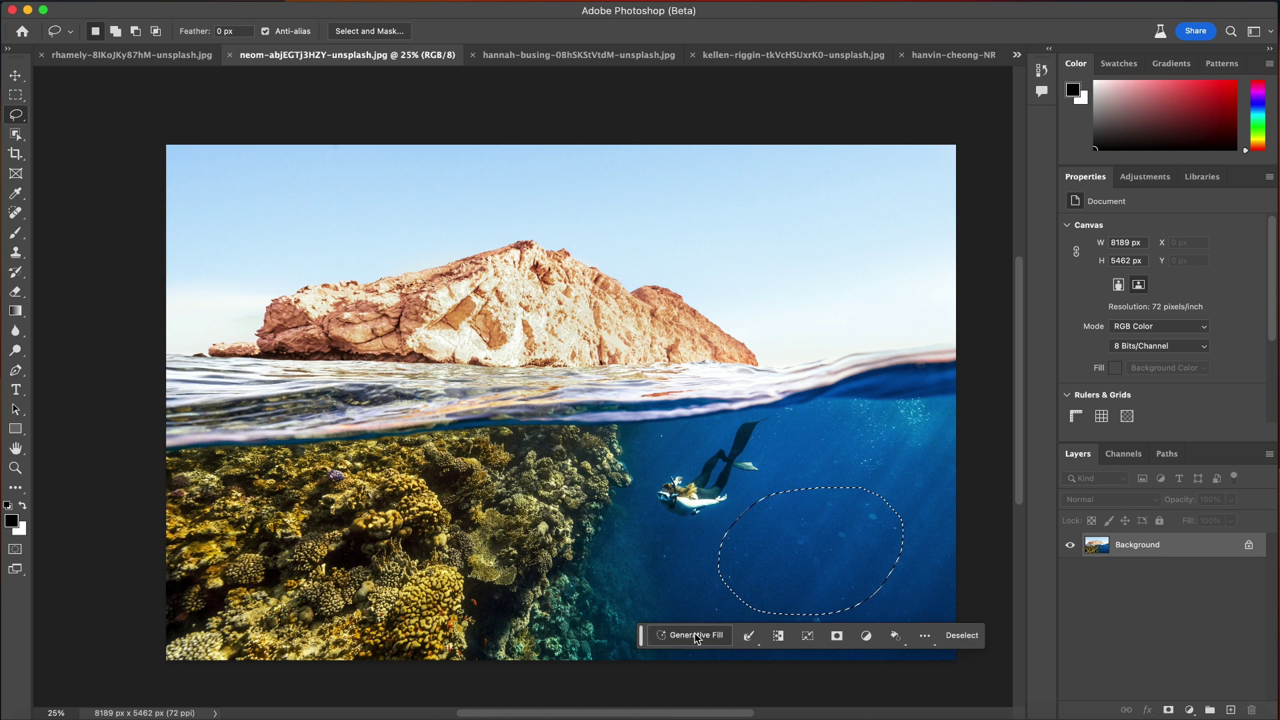
pyautogui.click(692, 639)
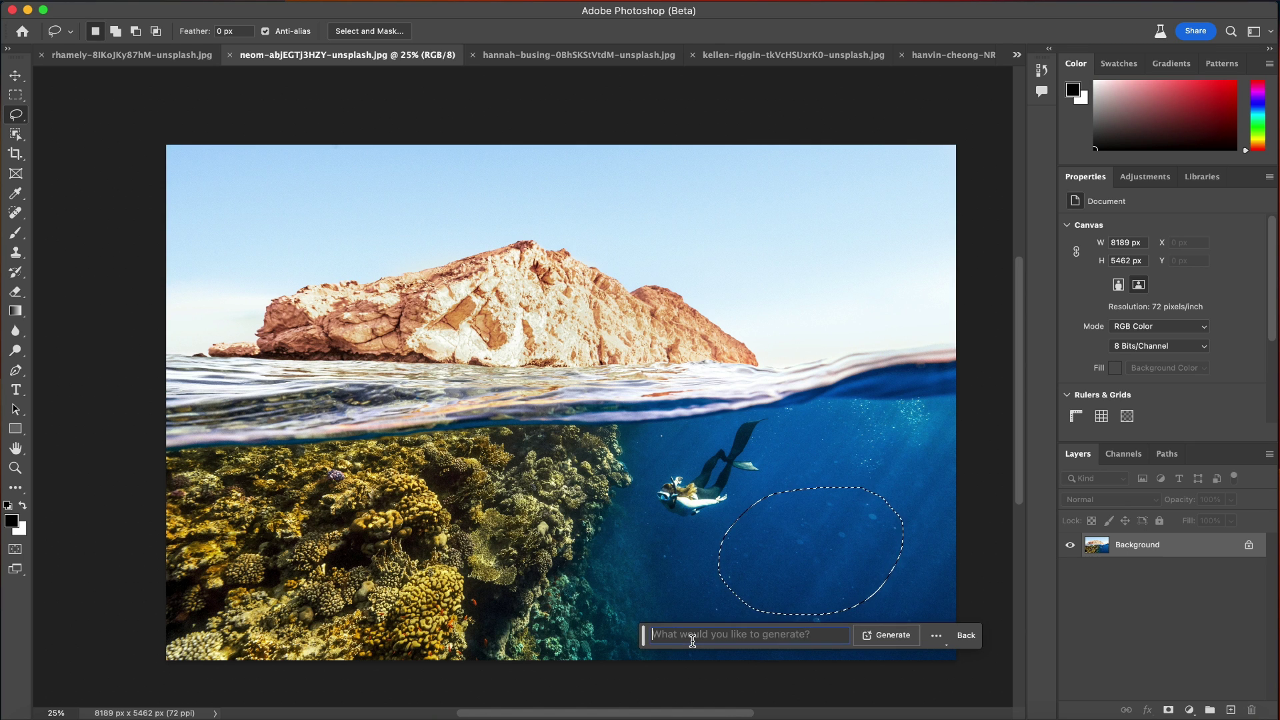
pyautogui.write('a')
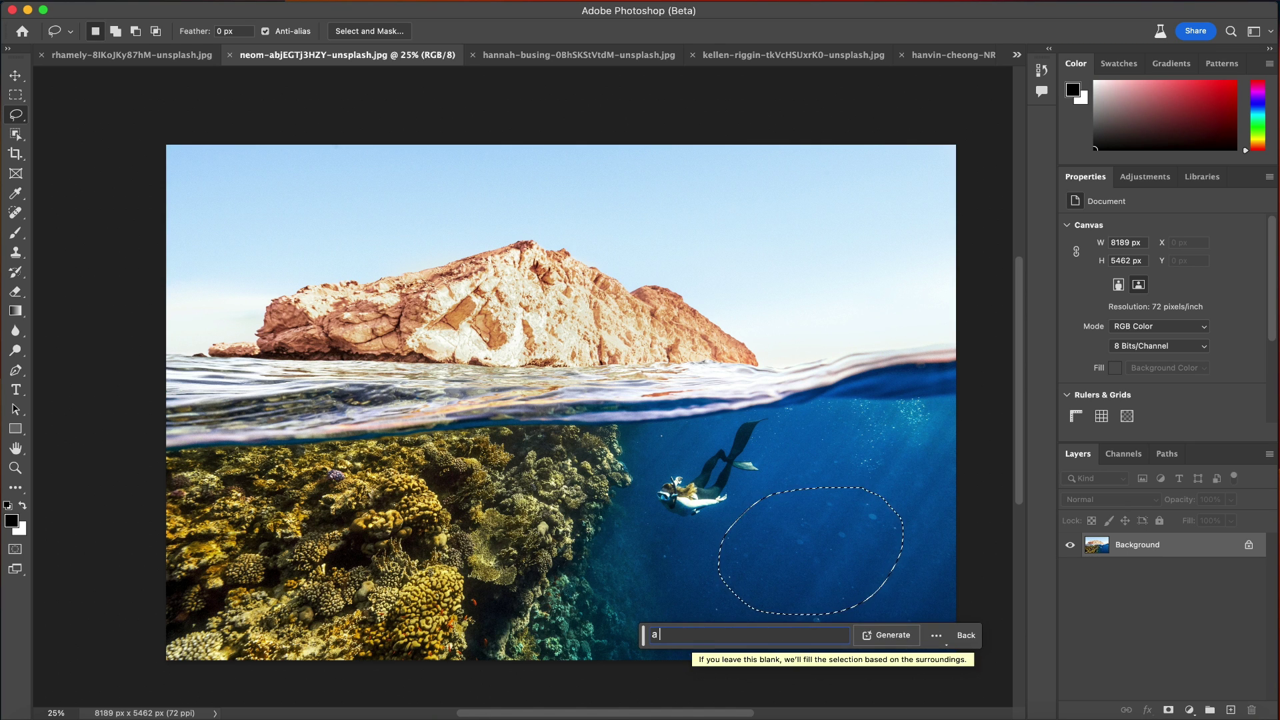
pyautogui.write(' shark')
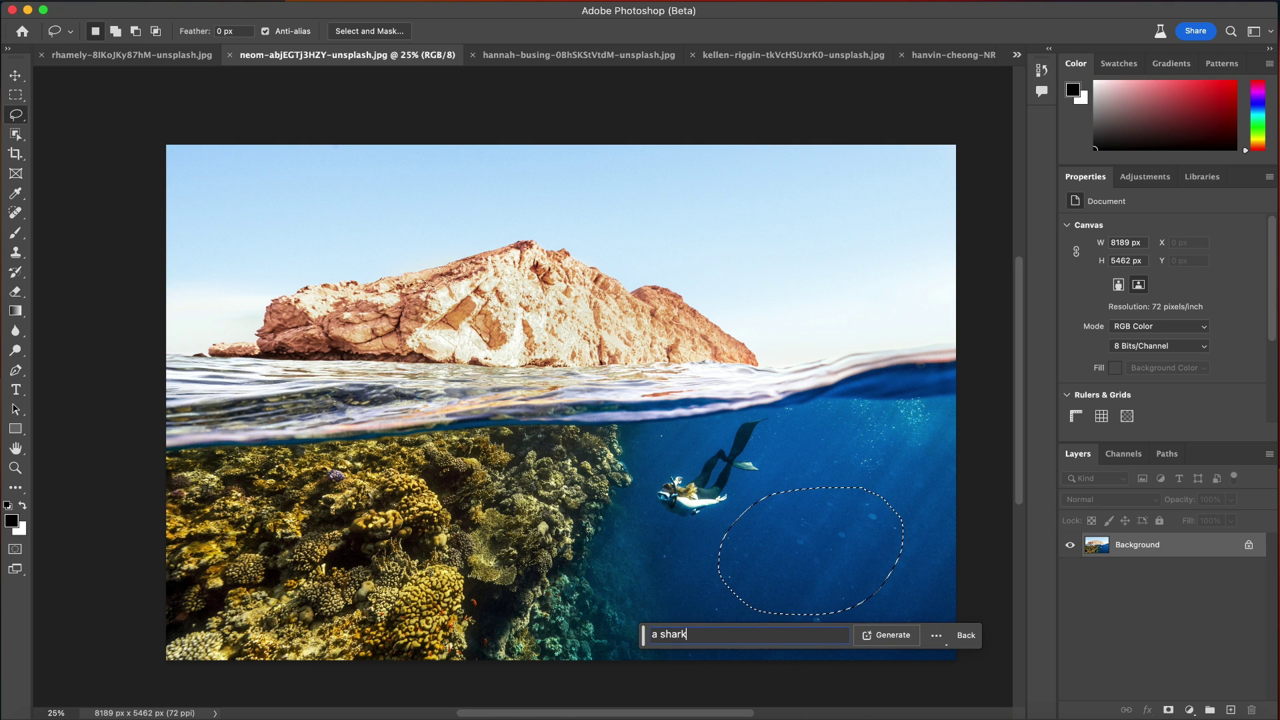
pyautogui.press('Return')
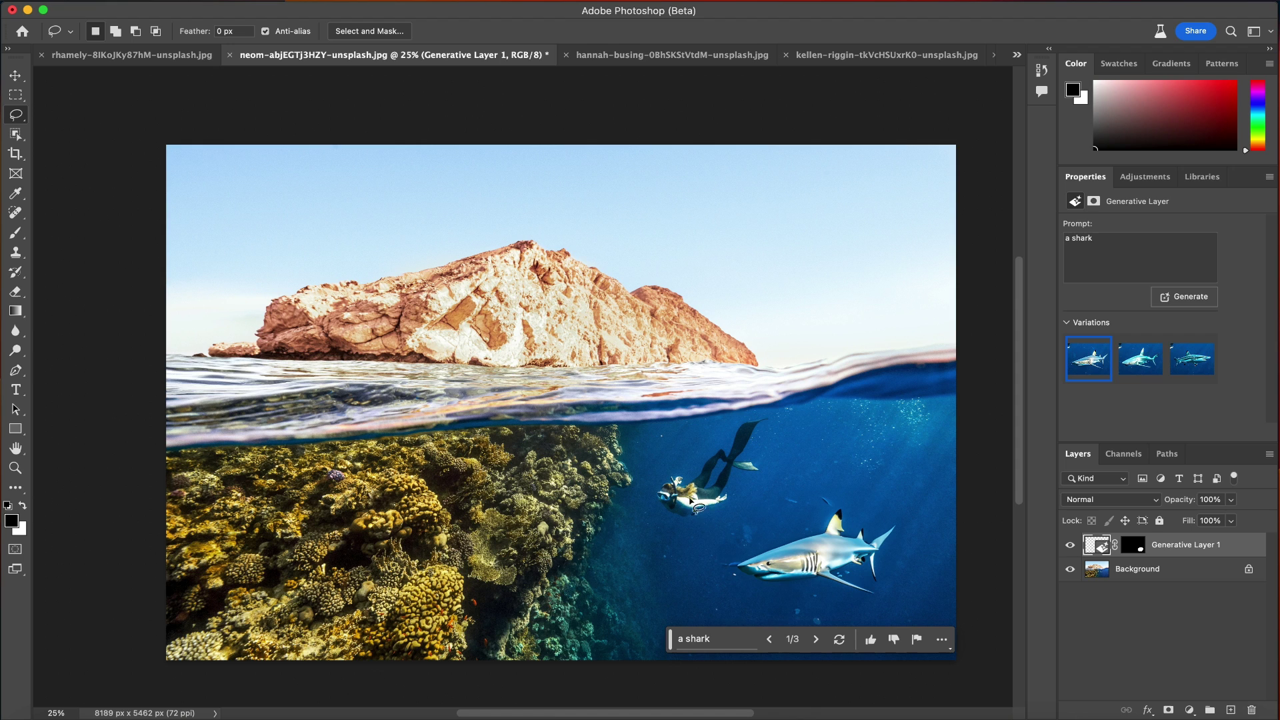
# - Cycle through the shark variations, choose the first one, and hide Generative Layer 1 to view the original water
pyautogui.click(815, 640)
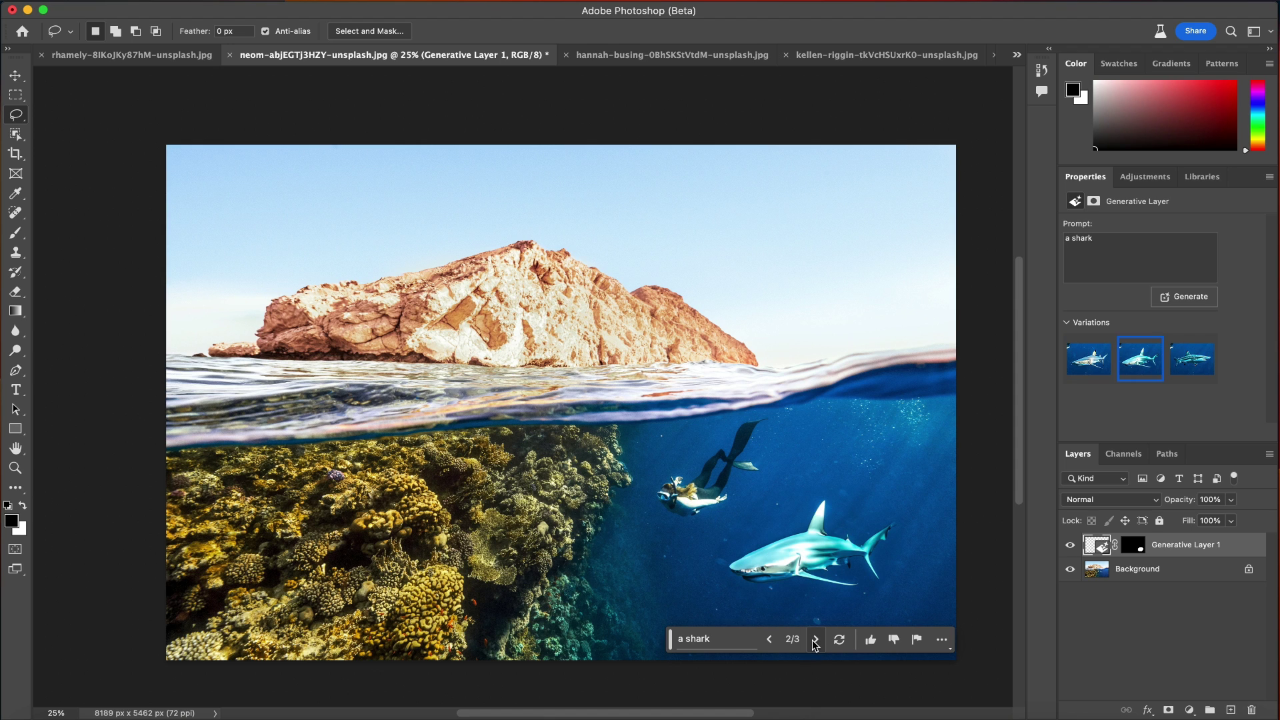
pyautogui.click(815, 642)
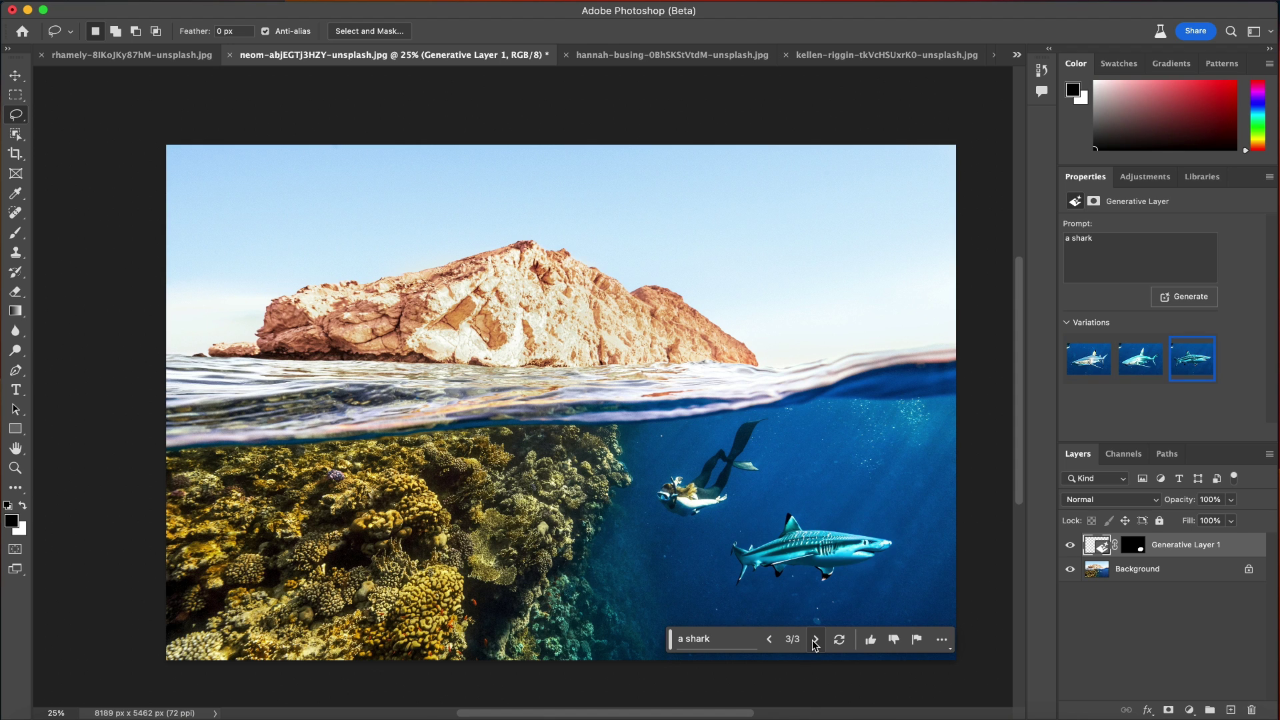
pyautogui.click(815, 640)
pyautogui.click(815, 640)
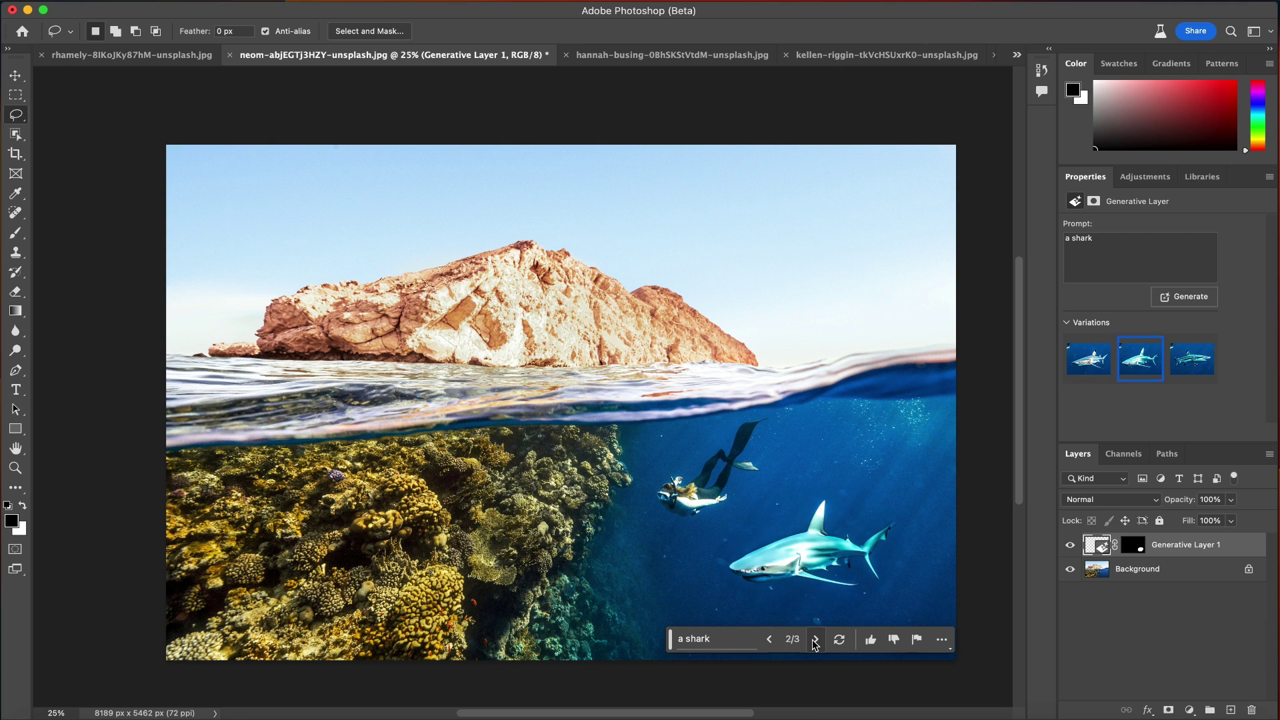
pyautogui.click(815, 640)
pyautogui.click(814, 640)
pyautogui.click(815, 641)
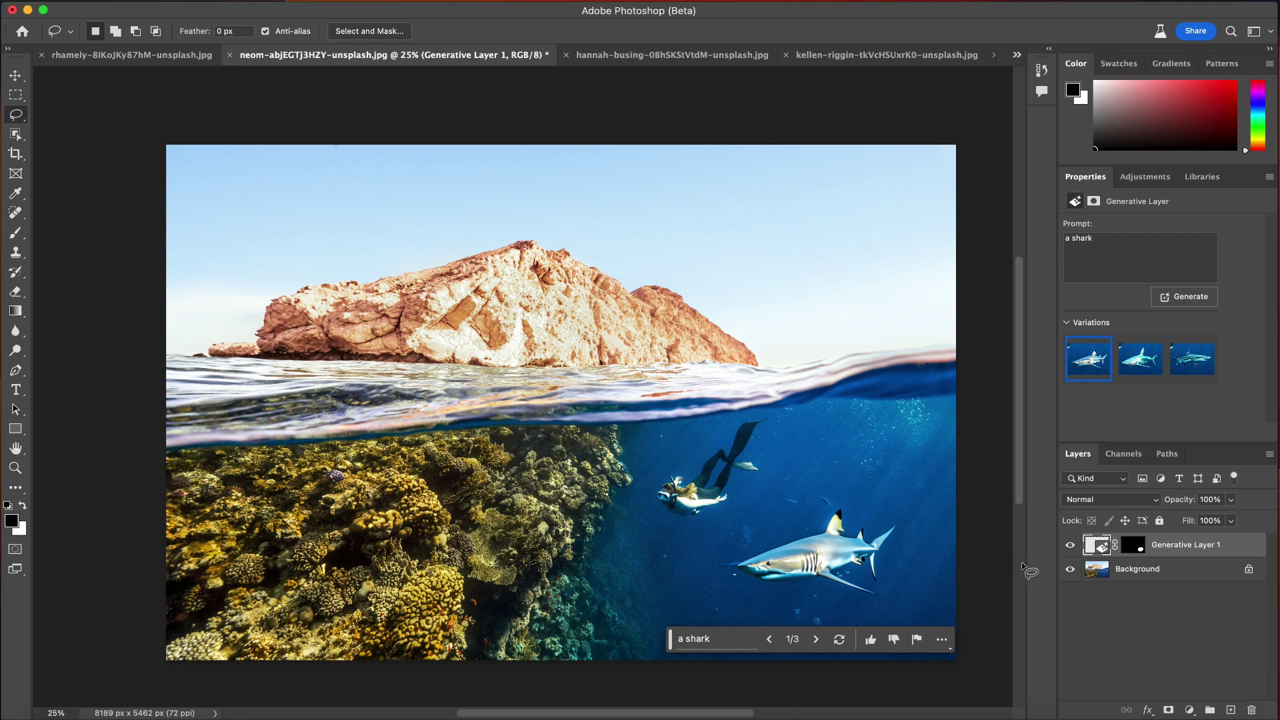
pyautogui.click(1071, 545)
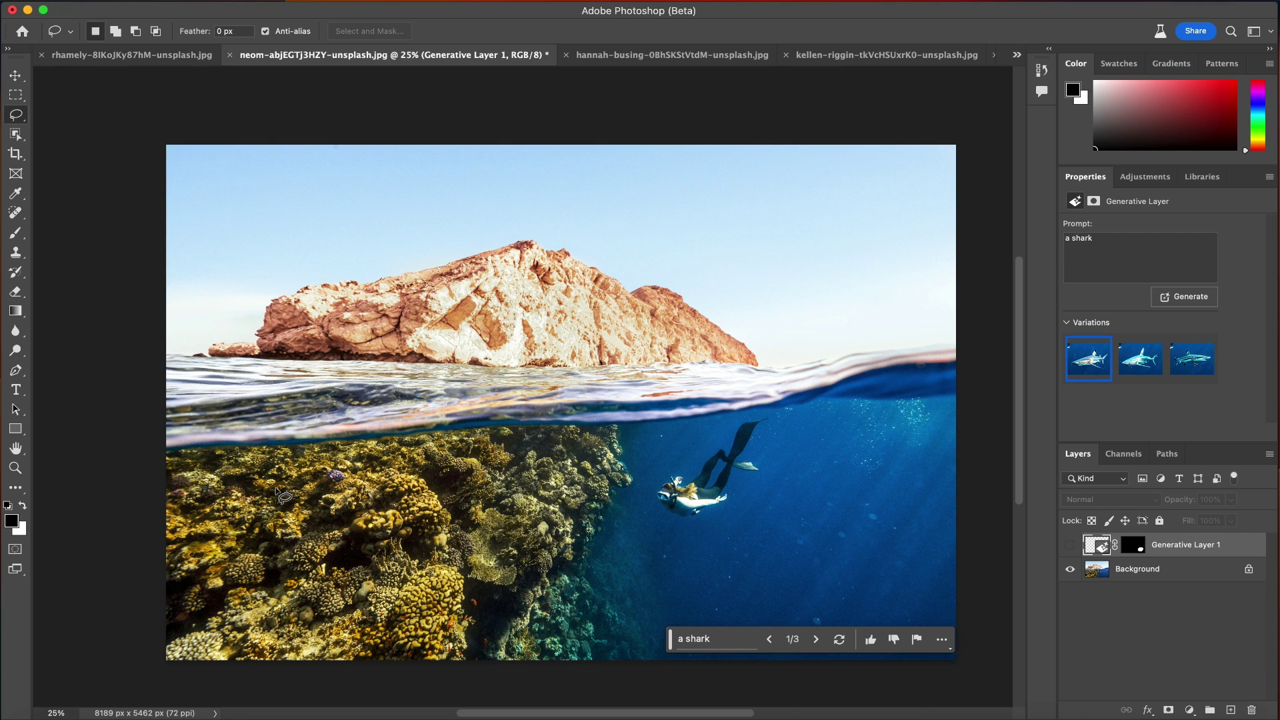
# - Make a rectangular selection of the open water behind the diver's fins and run Generative Fill with the prompt "fish"
pyautogui.click(17, 97)
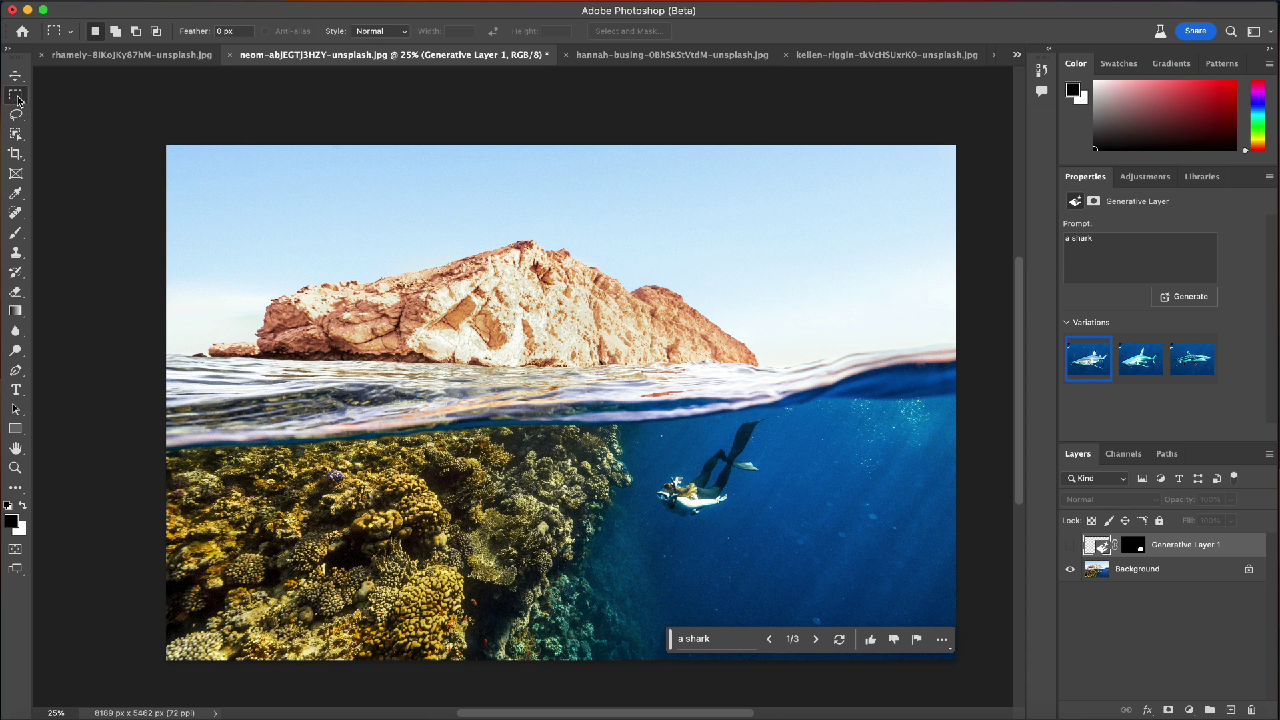
pyautogui.moveTo(818, 437); pyautogui.dragTo(955, 514)
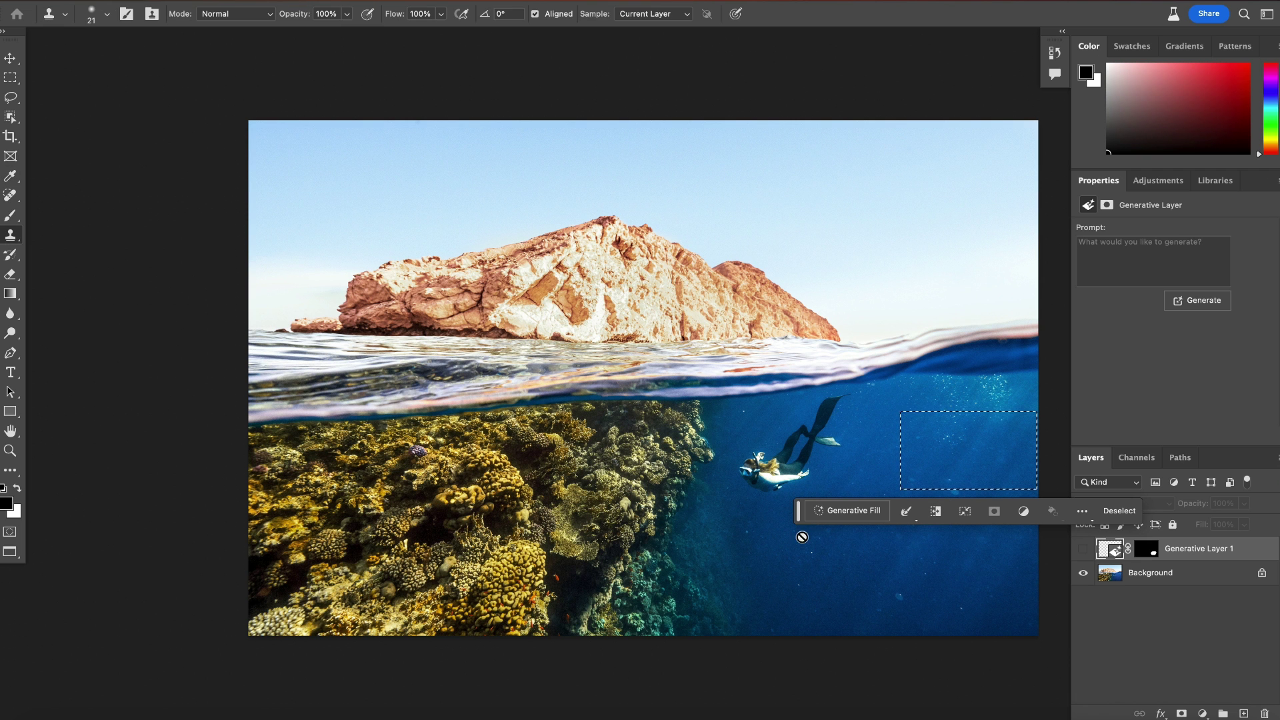
pyautogui.click(828, 513)
pyautogui.write('fish')
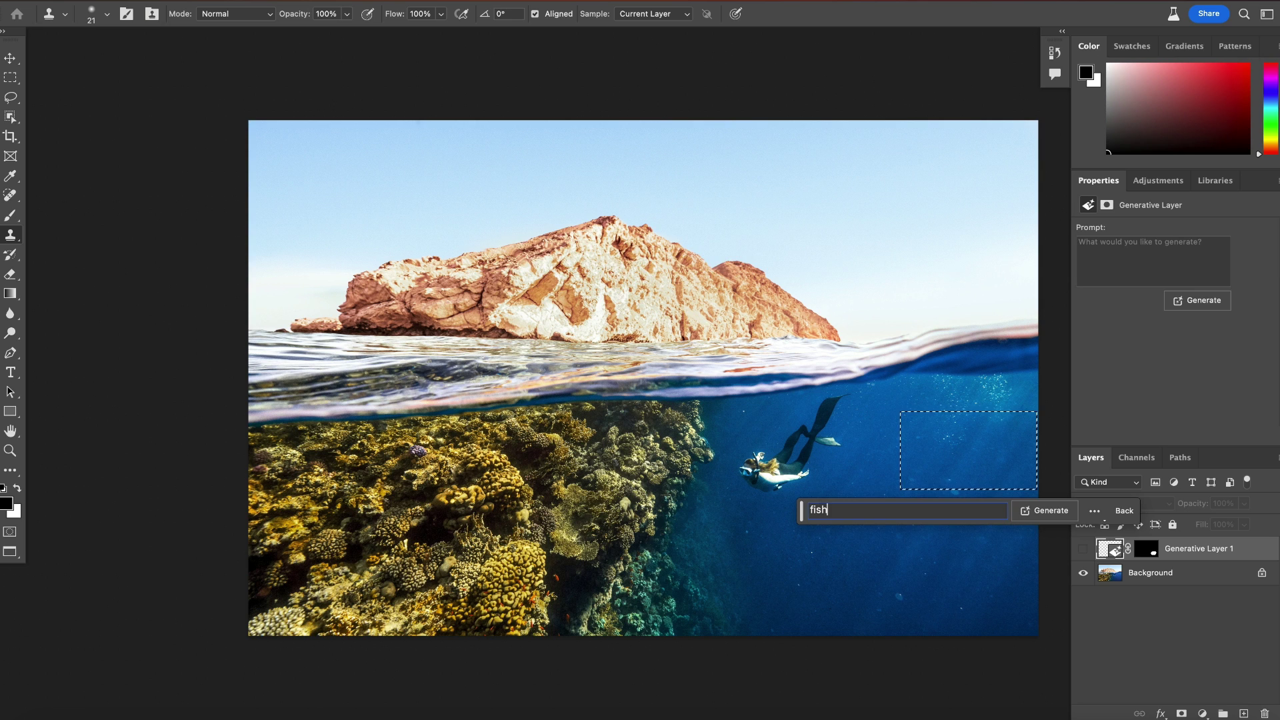
pyautogui.press('Return')
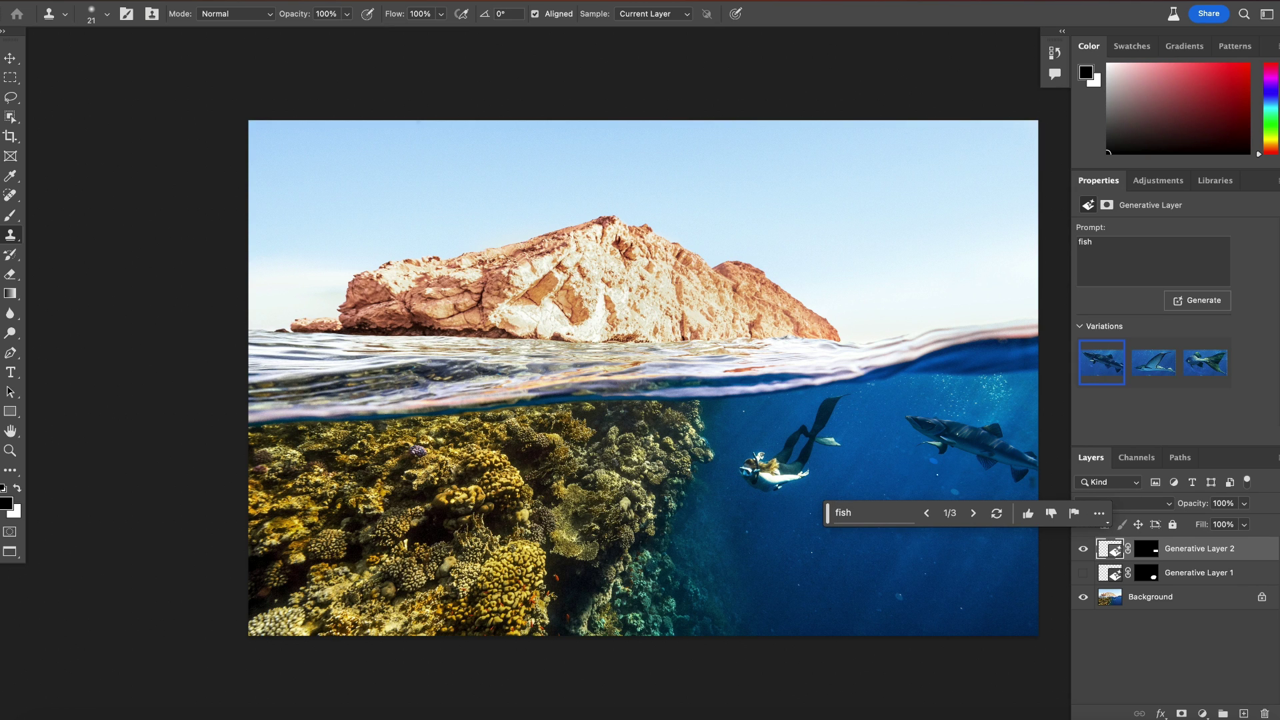
# - Compare the fish variations and choose the third one
pyautogui.click(972, 515)
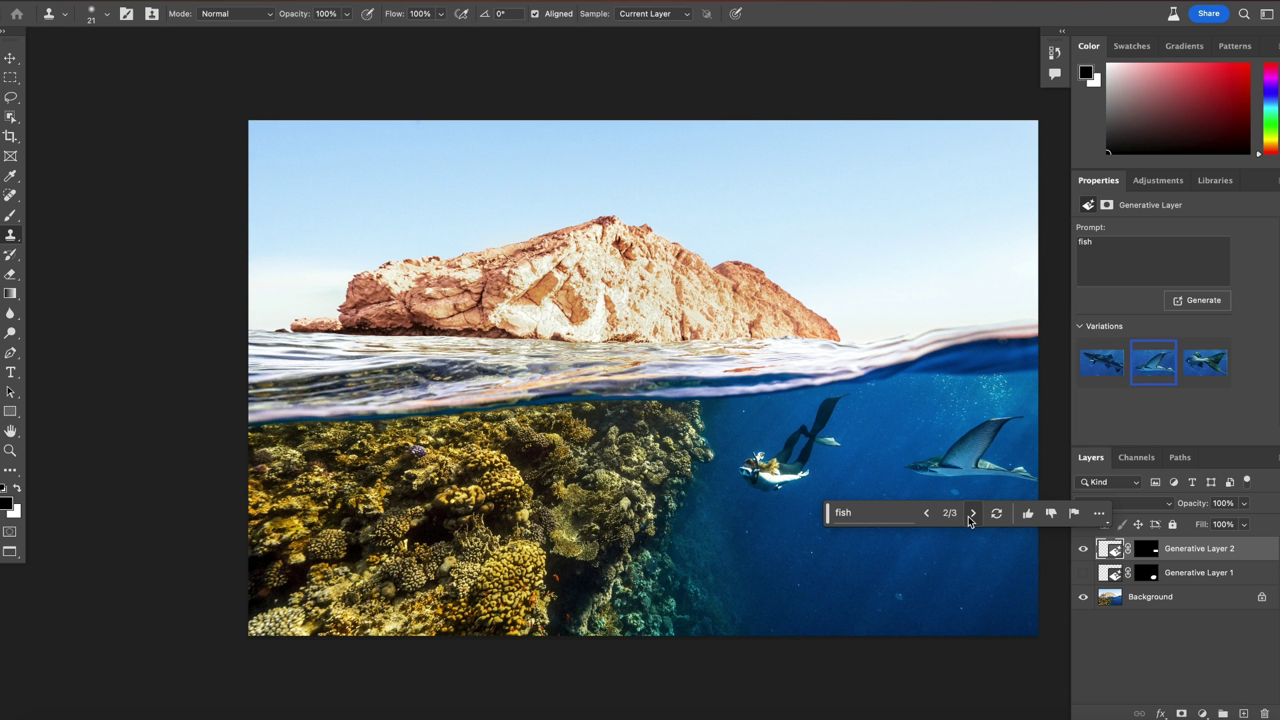
pyautogui.click(972, 516)
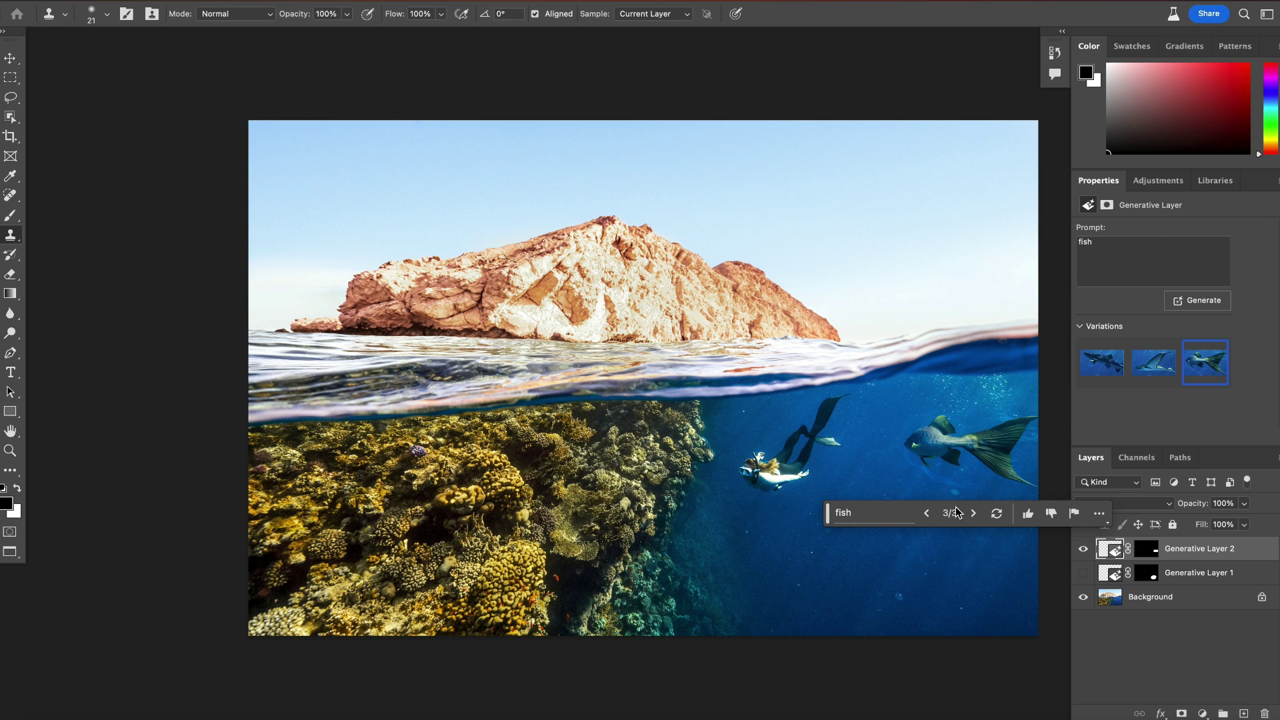
pyautogui.click(1153, 371)
pyautogui.click(1118, 364)
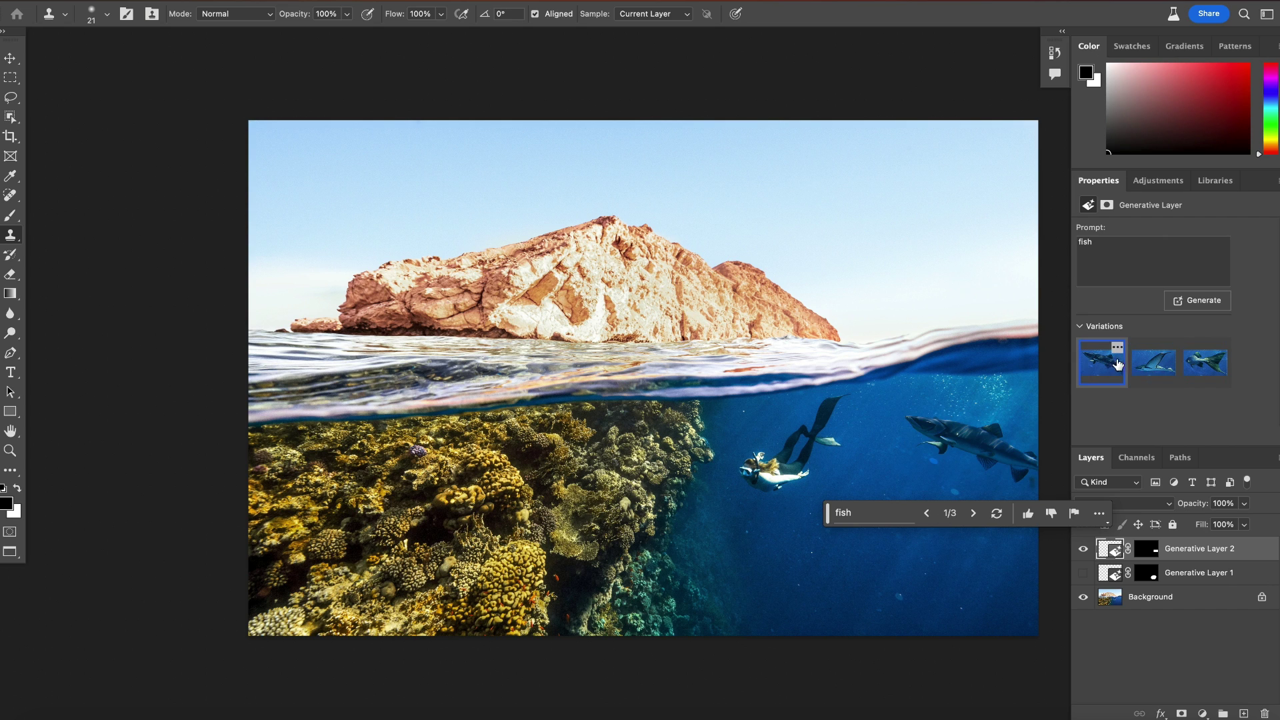
pyautogui.click(1153, 367)
pyautogui.click(1205, 366)
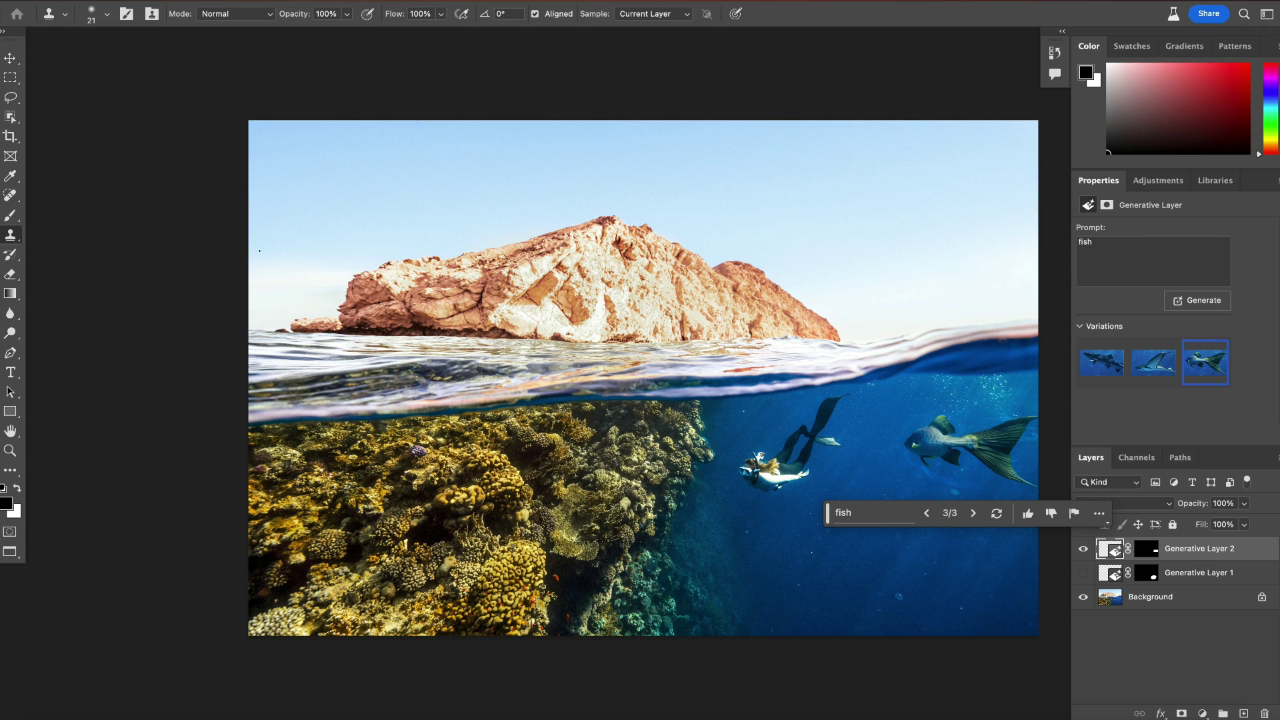
# - Lasso the sky at the photo's upper-left corner, overlapping the rock's edge, and run Generative Fill with the prompt "a sun shining bright"
pyautogui.click(294, 239)
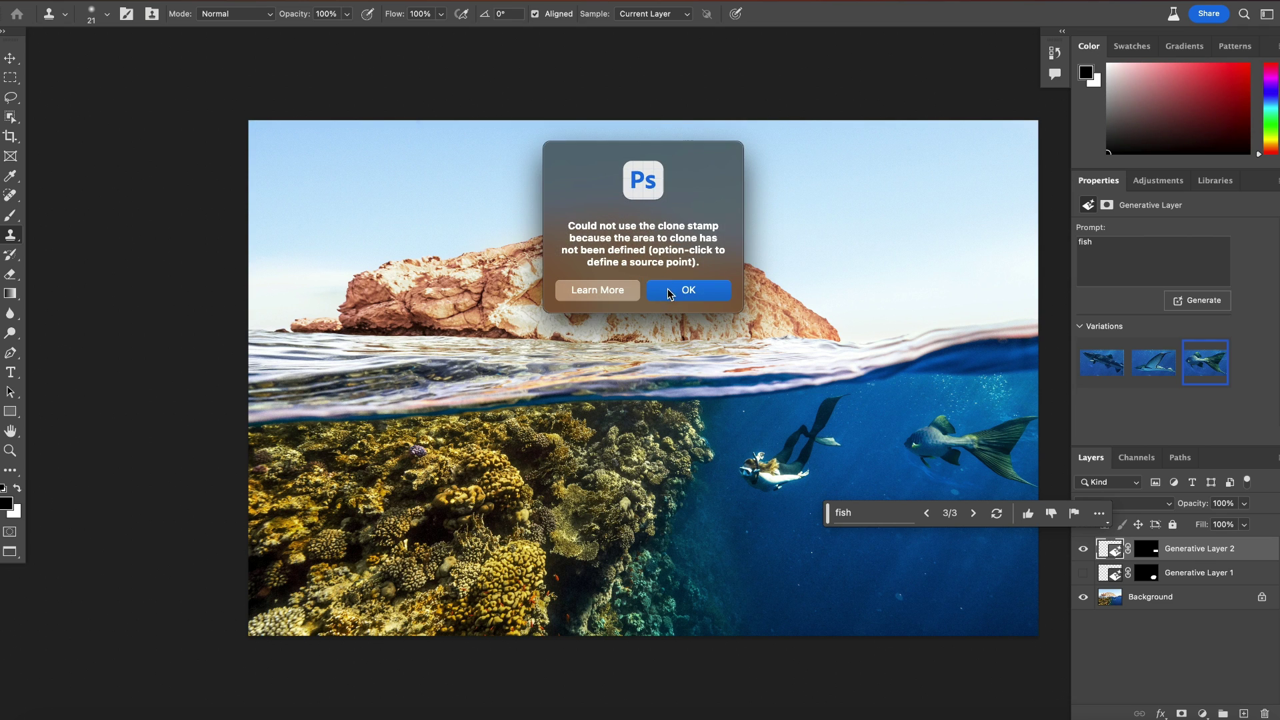
pyautogui.click(670, 294)
pyautogui.click(10, 97)
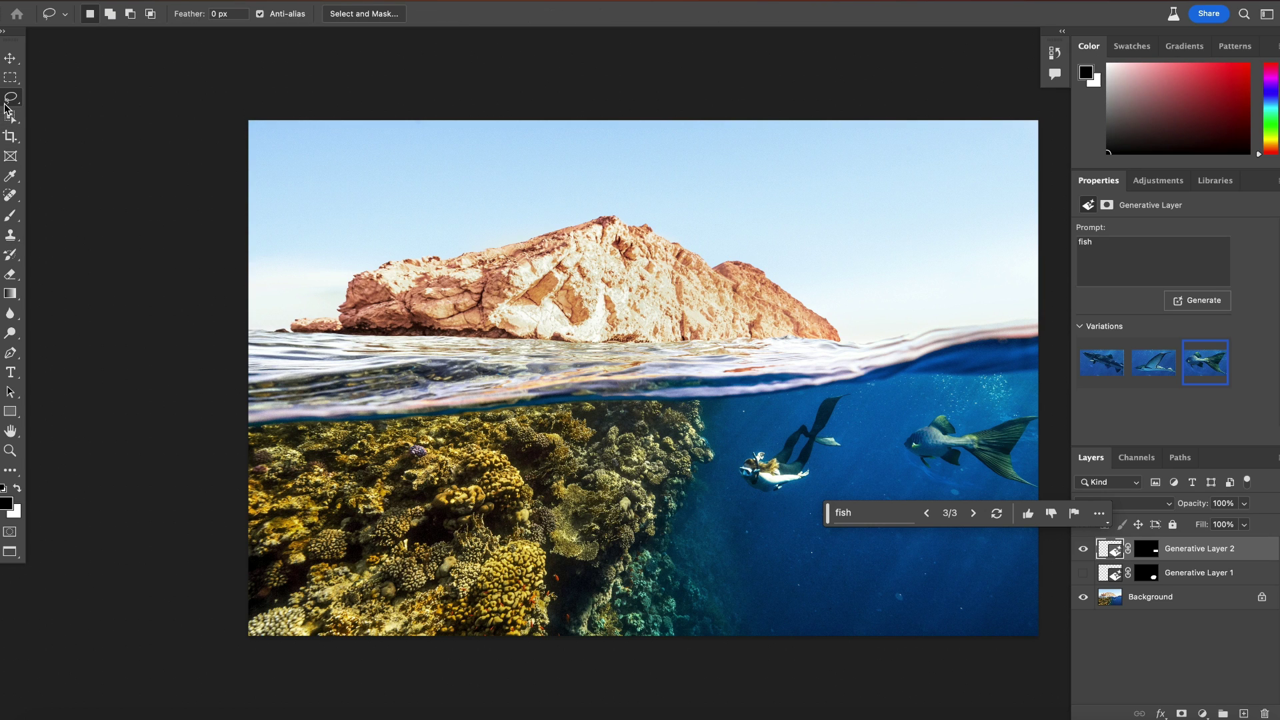
pyautogui.moveTo(268, 225)
pyautogui.mouseDown()
pyautogui.moveTo(385, 122)
pyautogui.moveTo(290, 68)
pyautogui.moveTo(223, 147)
pyautogui.moveTo(258, 273)
pyautogui.moveTo(470, 227)
pyautogui.moveTo(468, 33)
pyautogui.moveTo(257, 52)
pyautogui.moveTo(200, 100)
pyautogui.mouseUp()
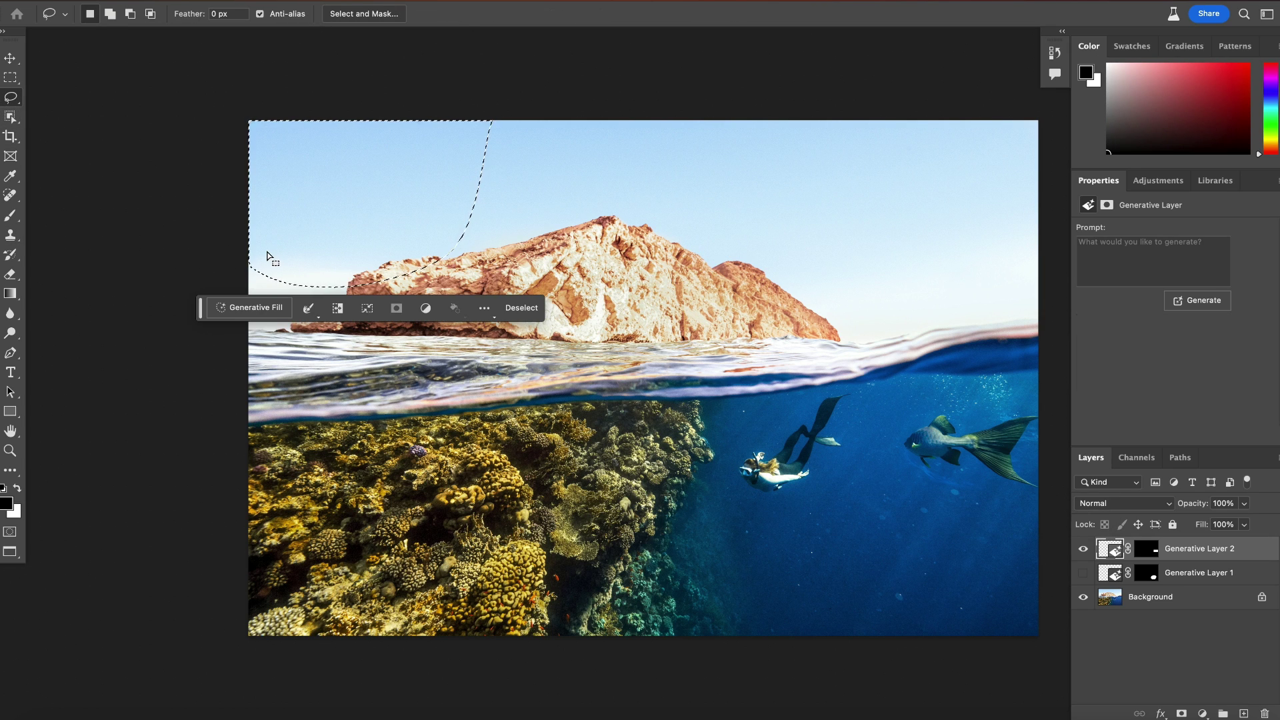
pyautogui.click(257, 308)
pyautogui.write('a su')
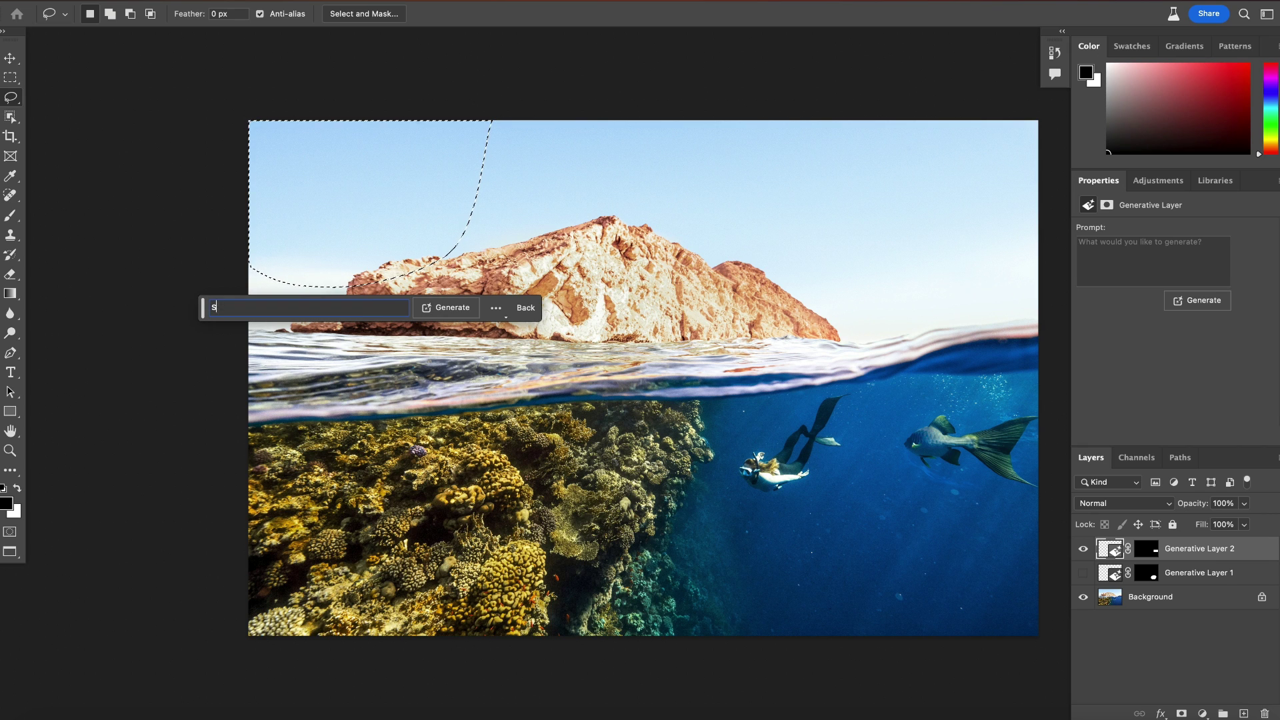
pyautogui.write('n shinin')
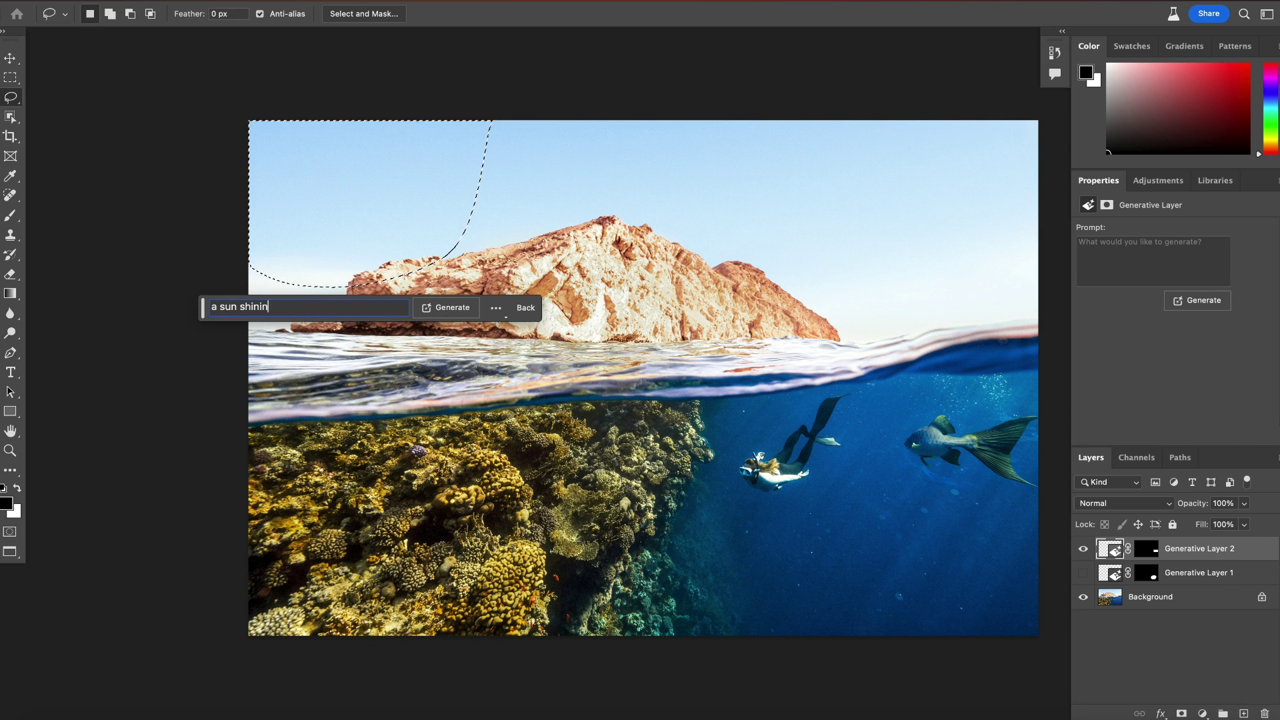
pyautogui.write('g bright')
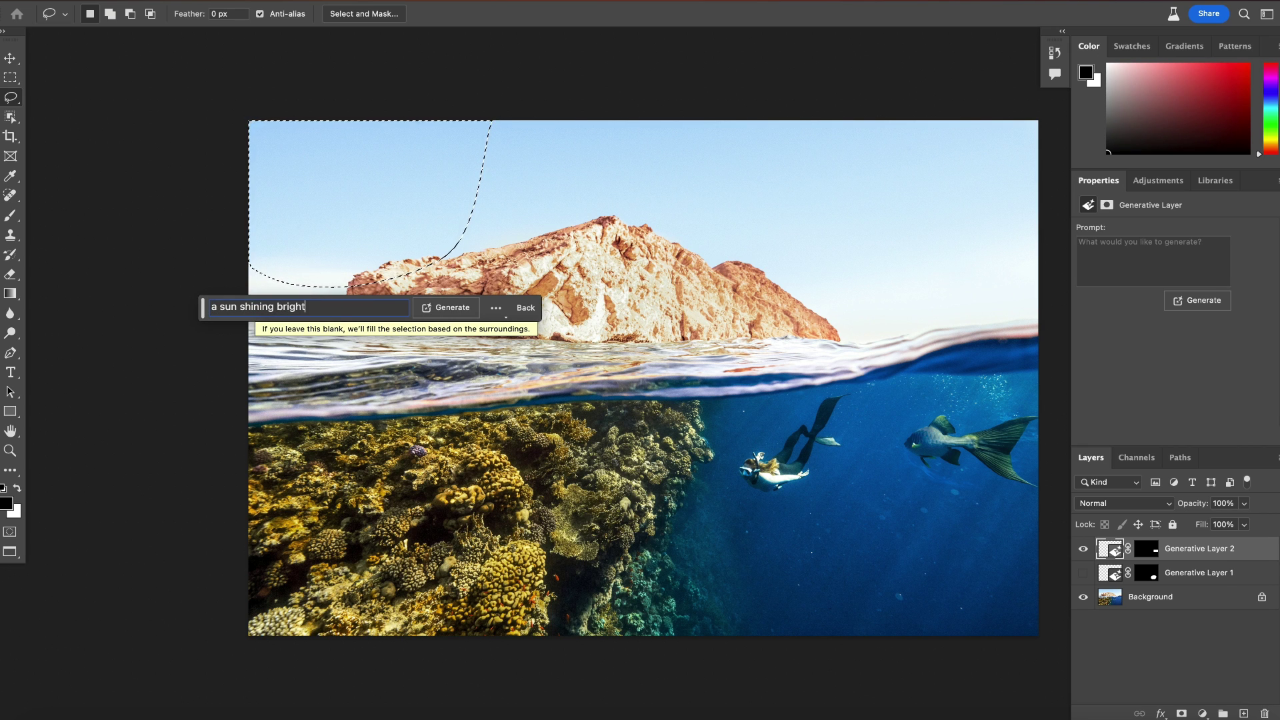
pyautogui.click(428, 314)
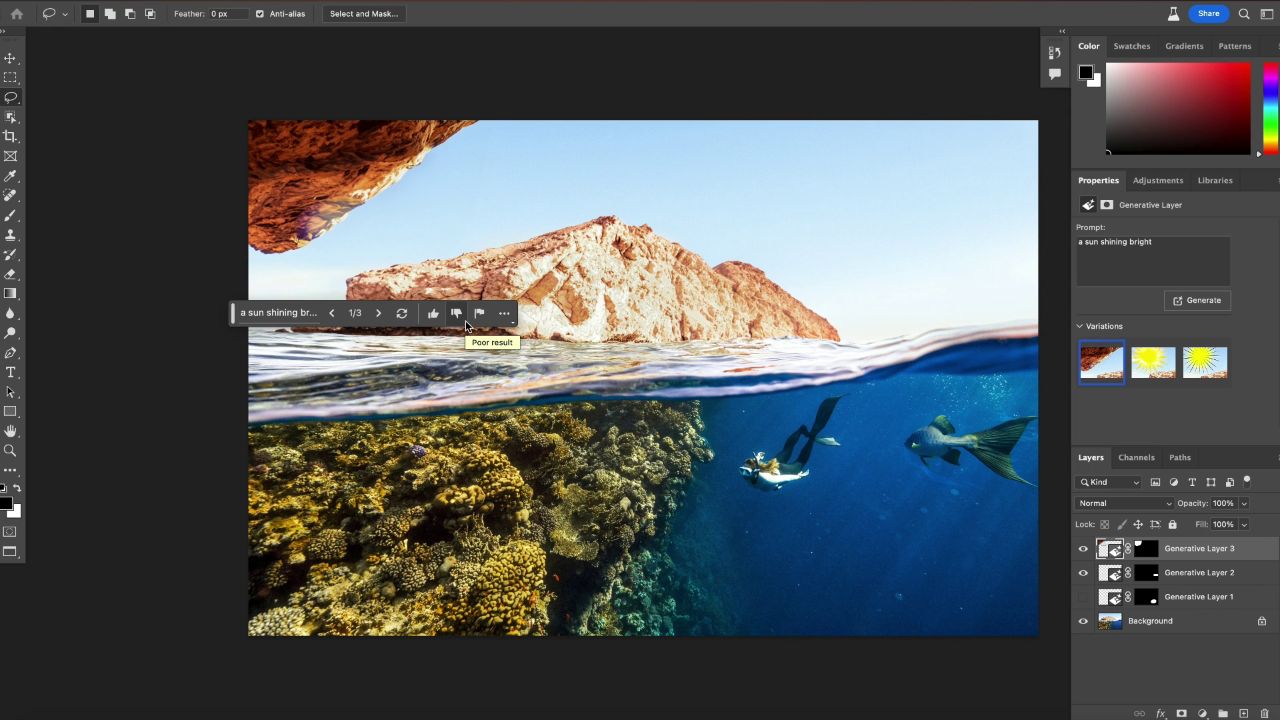
# - Look through the sun variations, generate another set from the same prompt, and choose the third variation of the enlarged set
pyautogui.click(378, 313)
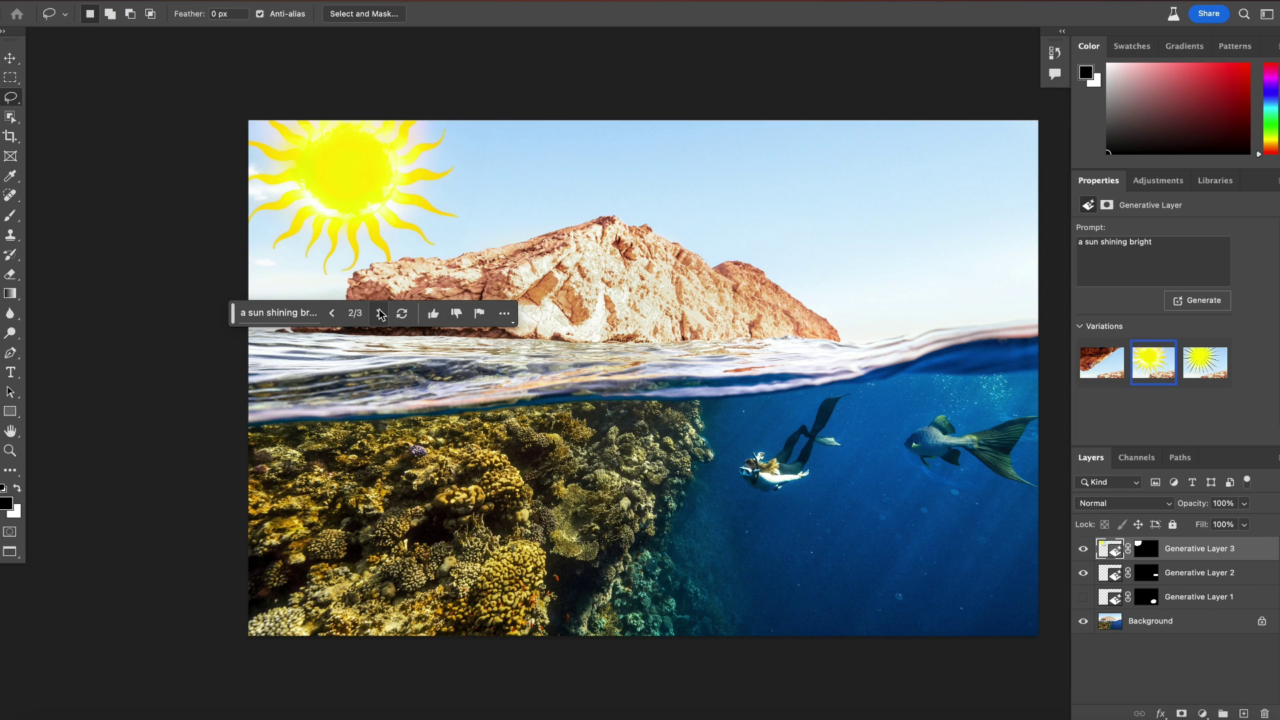
pyautogui.click(380, 313)
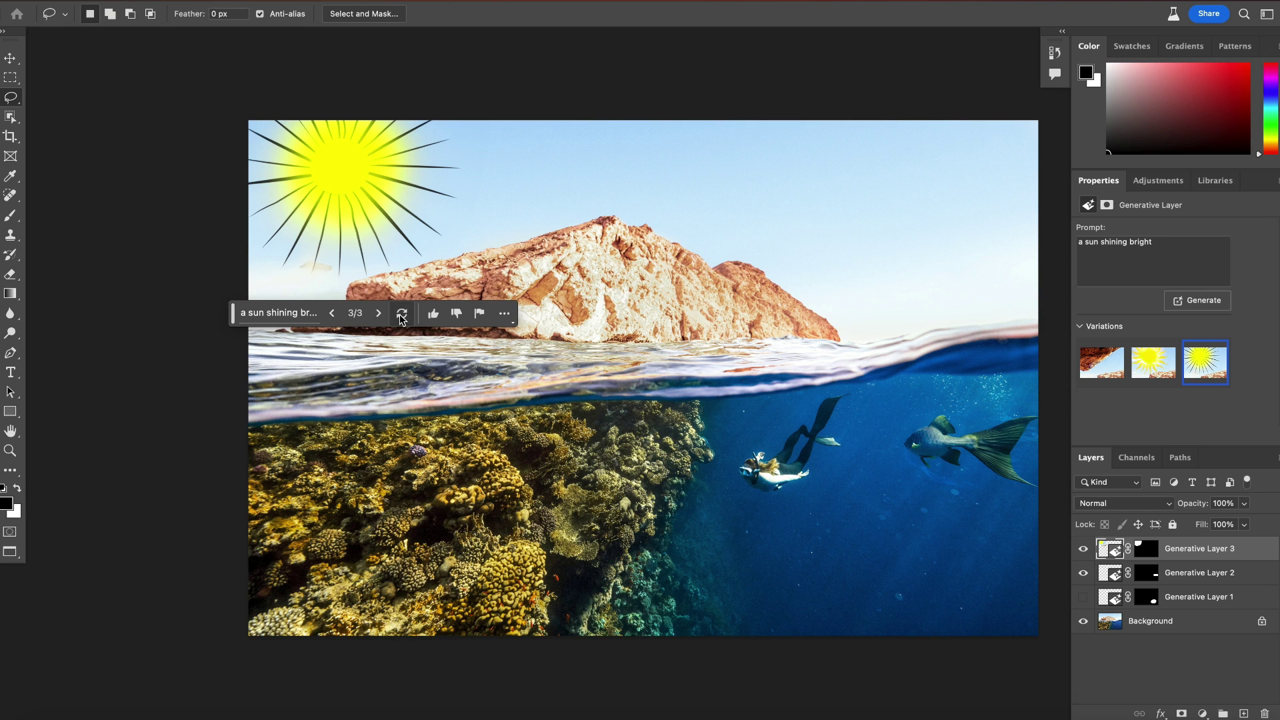
pyautogui.click(400, 314)
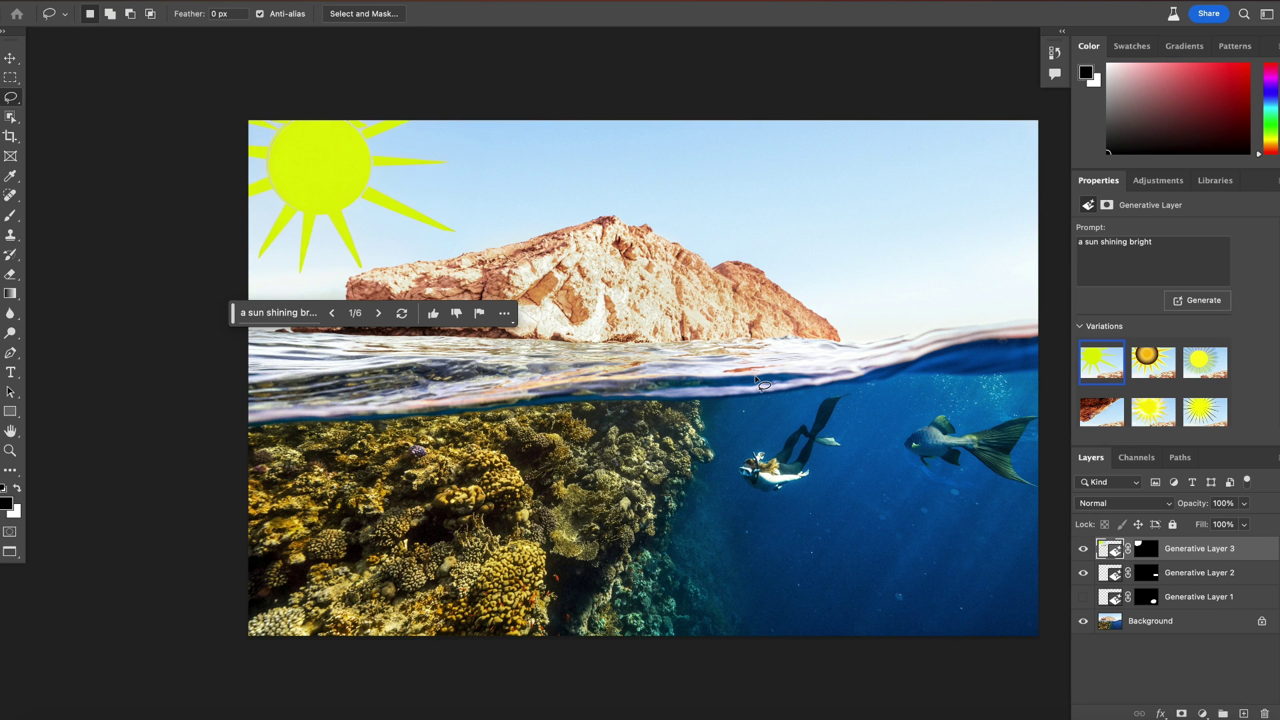
pyautogui.click(375, 315)
pyautogui.click(376, 315)
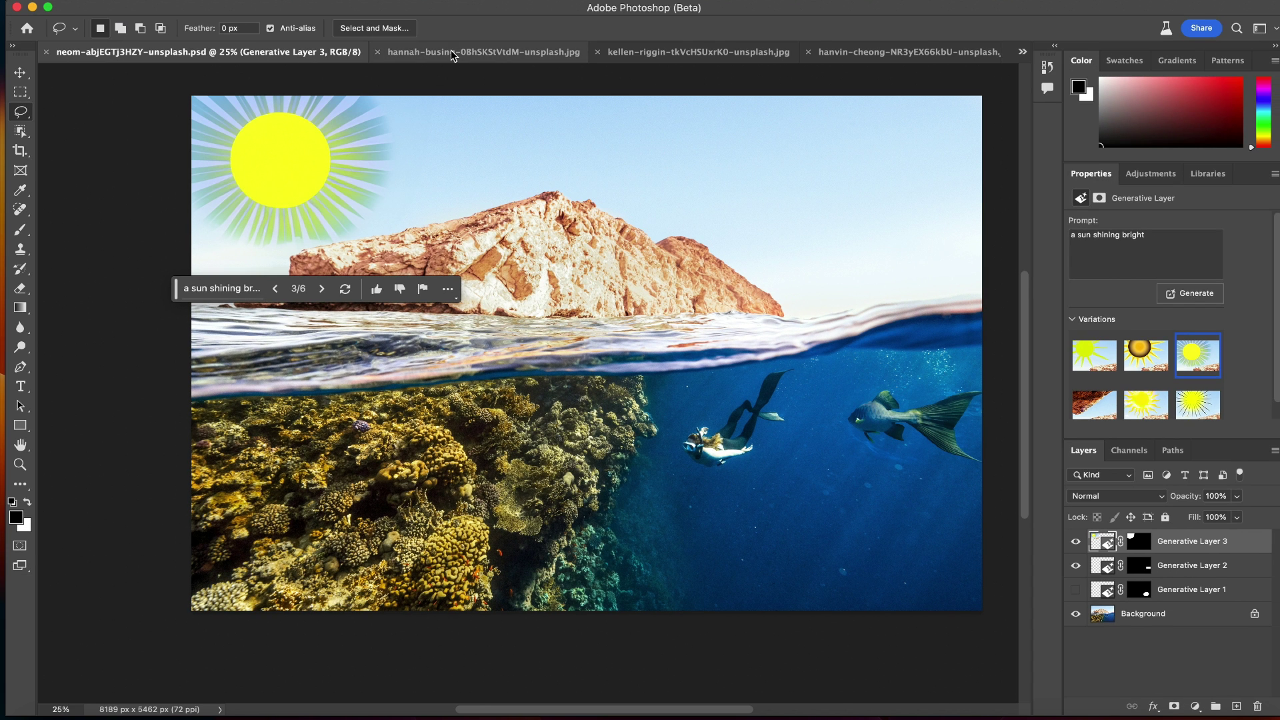
# - In the hannah-busing-0BhSKStVtdM-unsplash.jpg photo, lasso the burlap runner above the front plate and run Generative Fill with "add a plate of cookies"
pyautogui.click(451, 53)
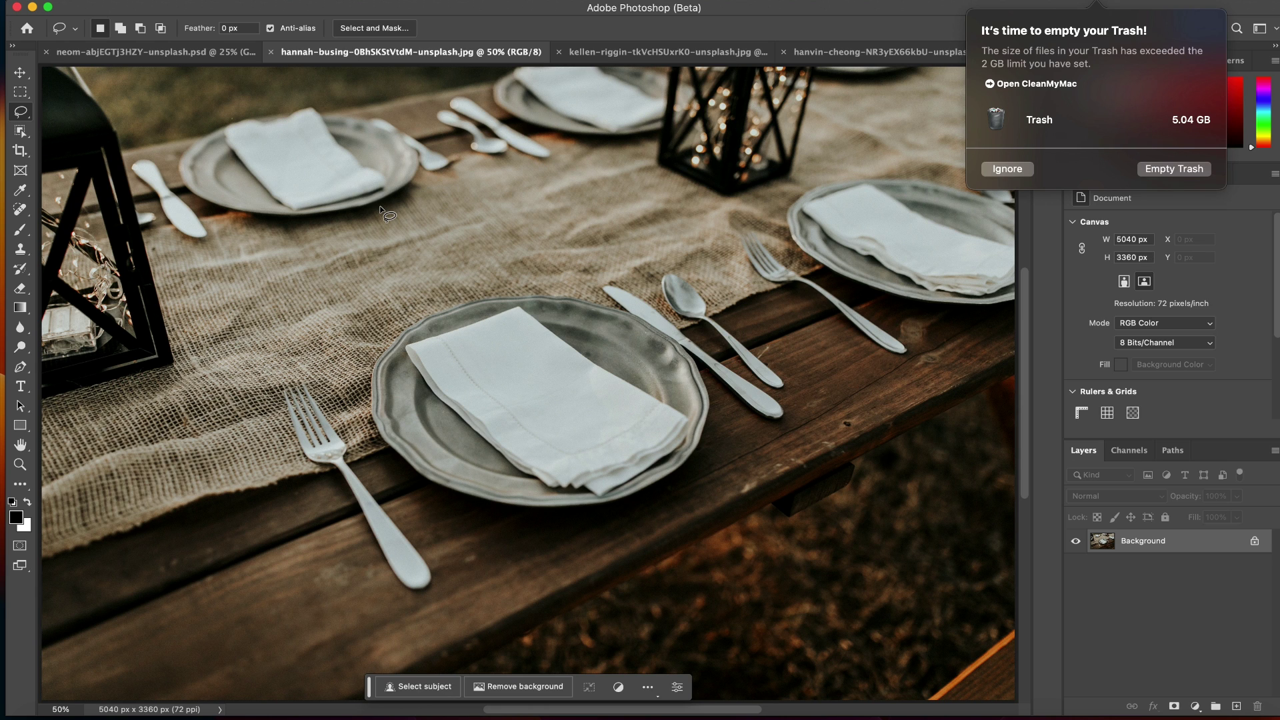
pyautogui.moveTo(405, 233)
pyautogui.mouseDown()
pyautogui.moveTo(306, 261)
pyautogui.moveTo(289, 314)
pyautogui.moveTo(368, 334)
pyautogui.moveTo(483, 286)
pyautogui.moveTo(543, 228)
pyautogui.moveTo(507, 200)
pyautogui.moveTo(396, 213)
pyautogui.moveTo(375, 234)
pyautogui.mouseUp()
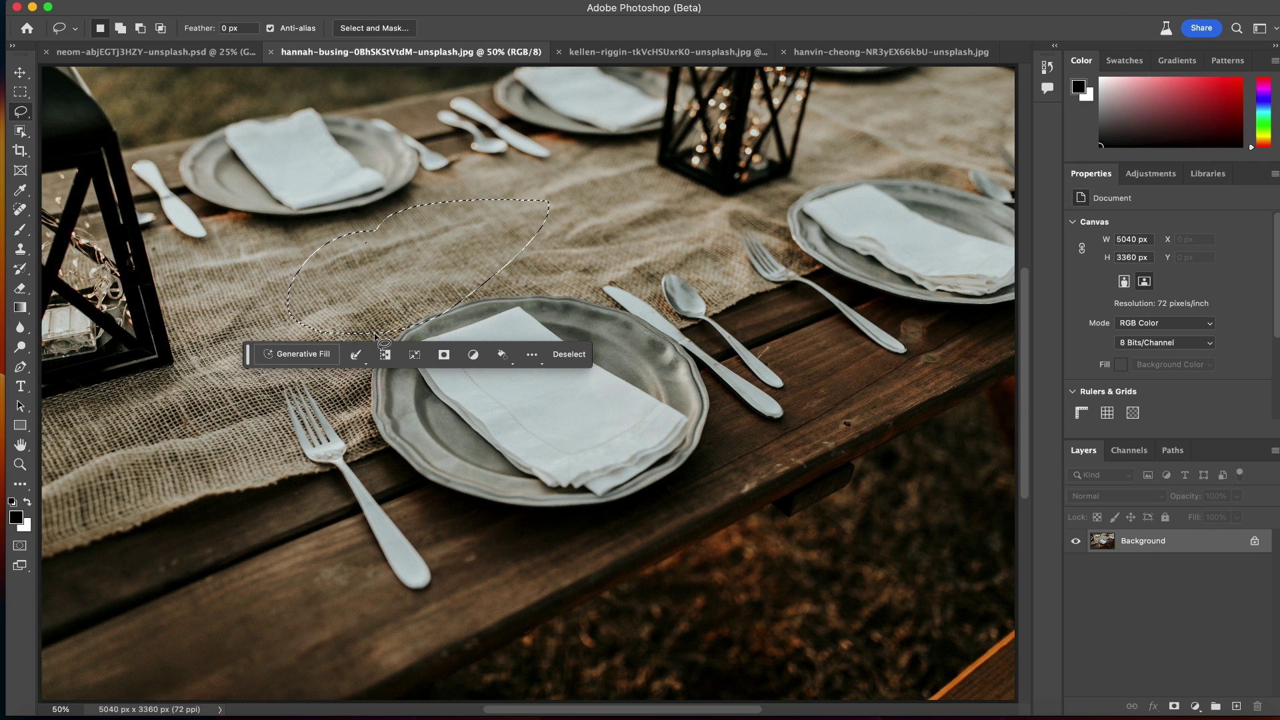
pyautogui.click(319, 360)
pyautogui.write('a')
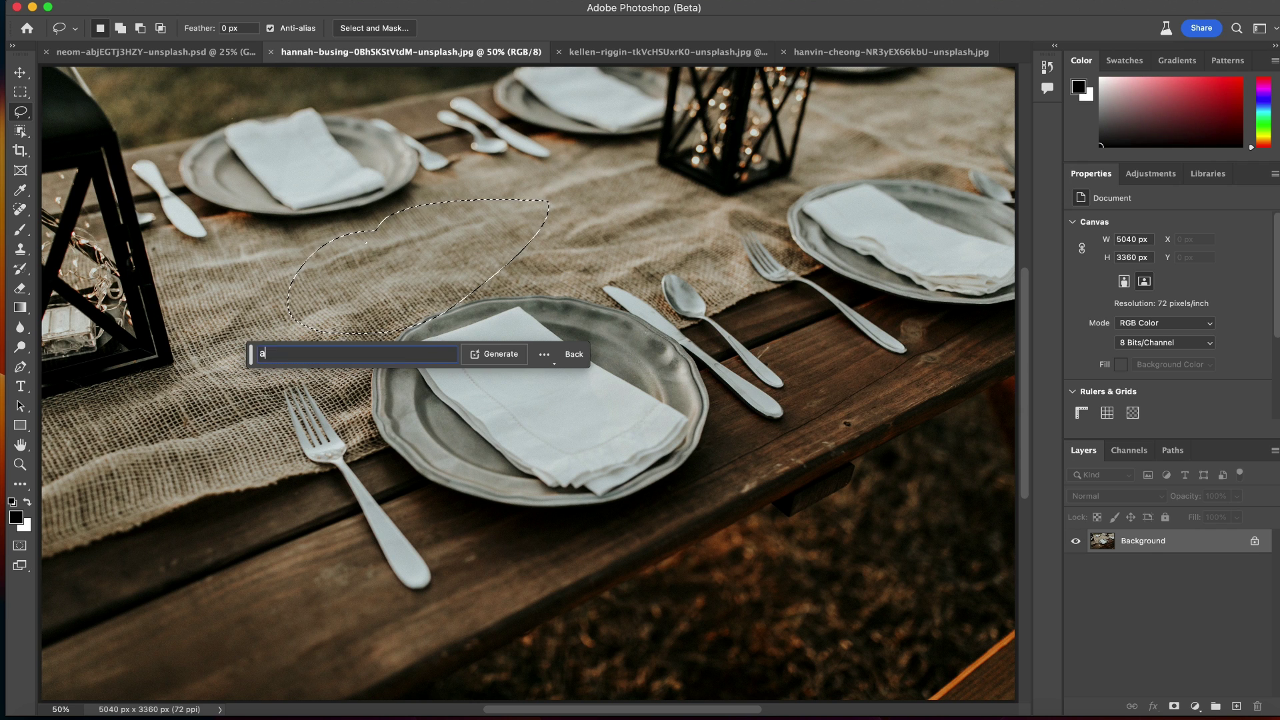
pyautogui.write('dd a plate of cookies')
pyautogui.click(483, 352)
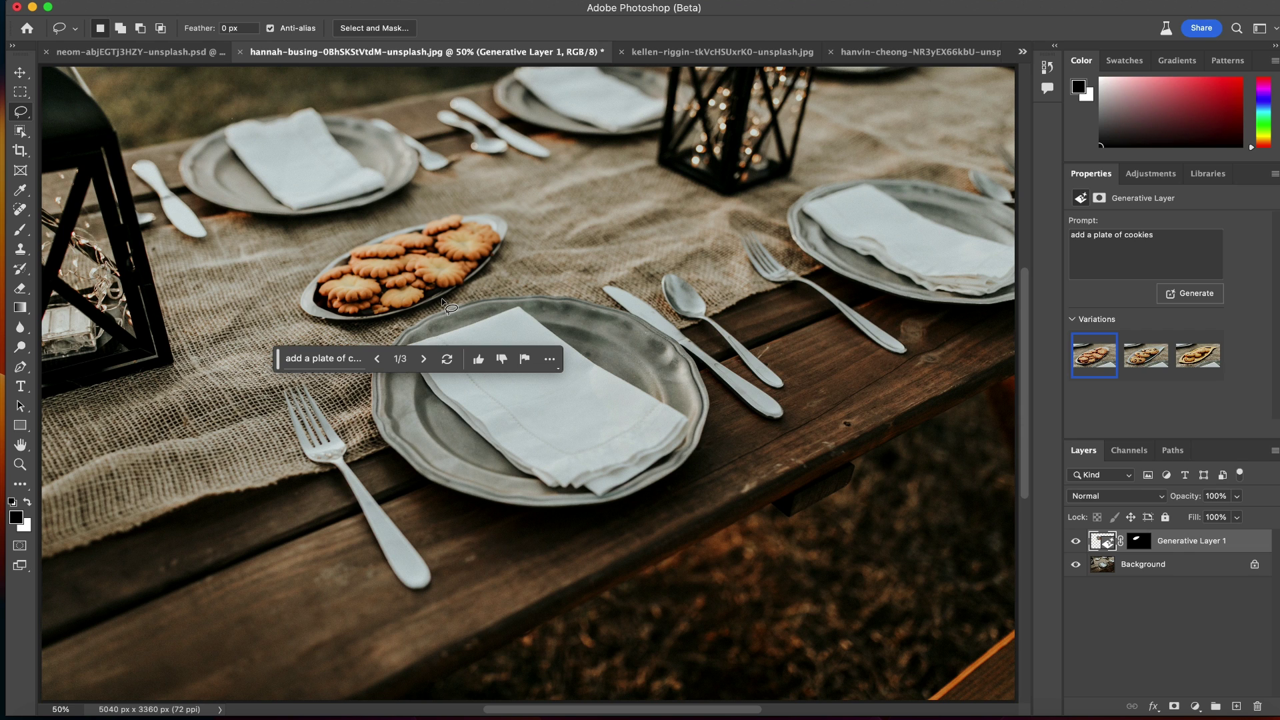
# - Cycle through the cookie plate variations and choose the third one
pyautogui.click(422, 359)
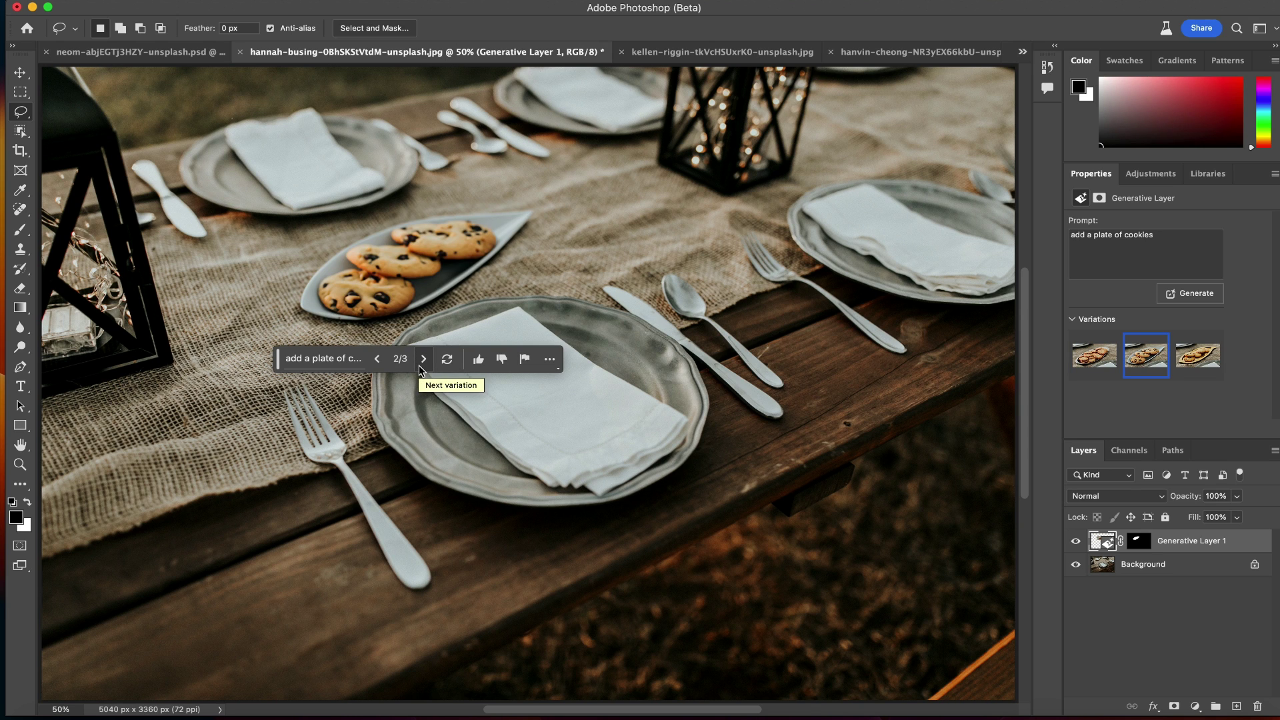
pyautogui.click(420, 366)
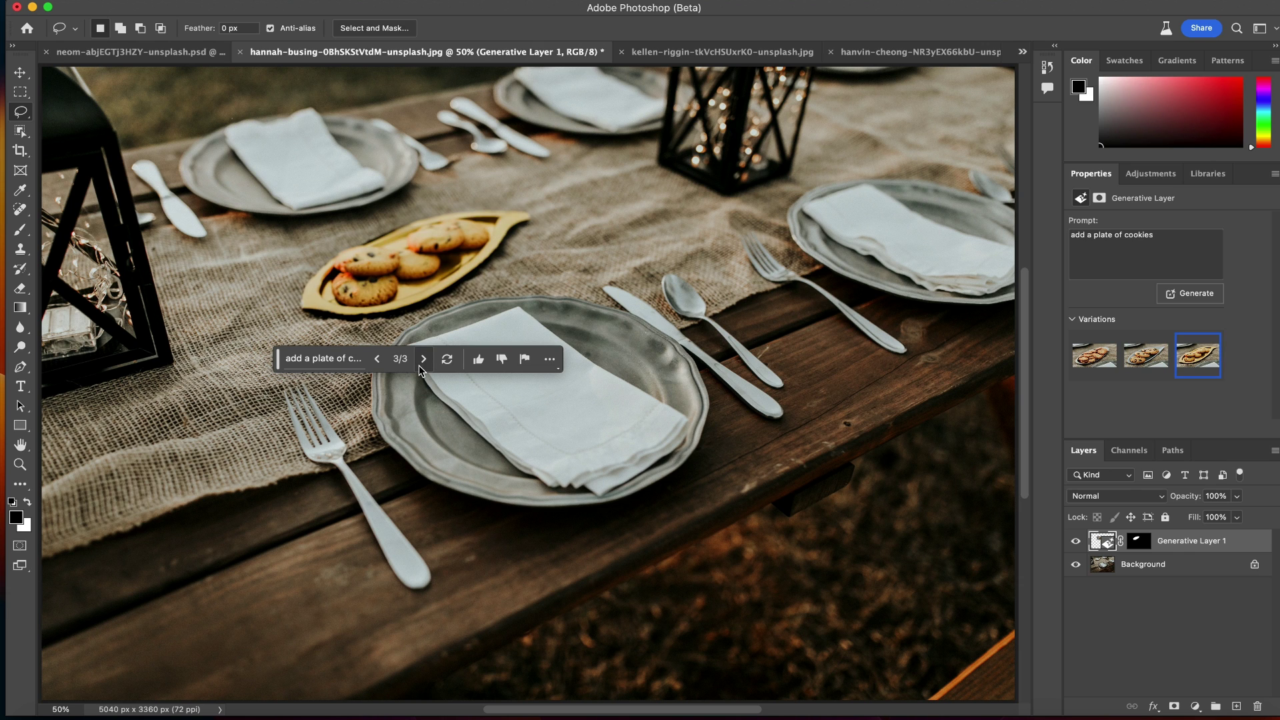
pyautogui.click(420, 366)
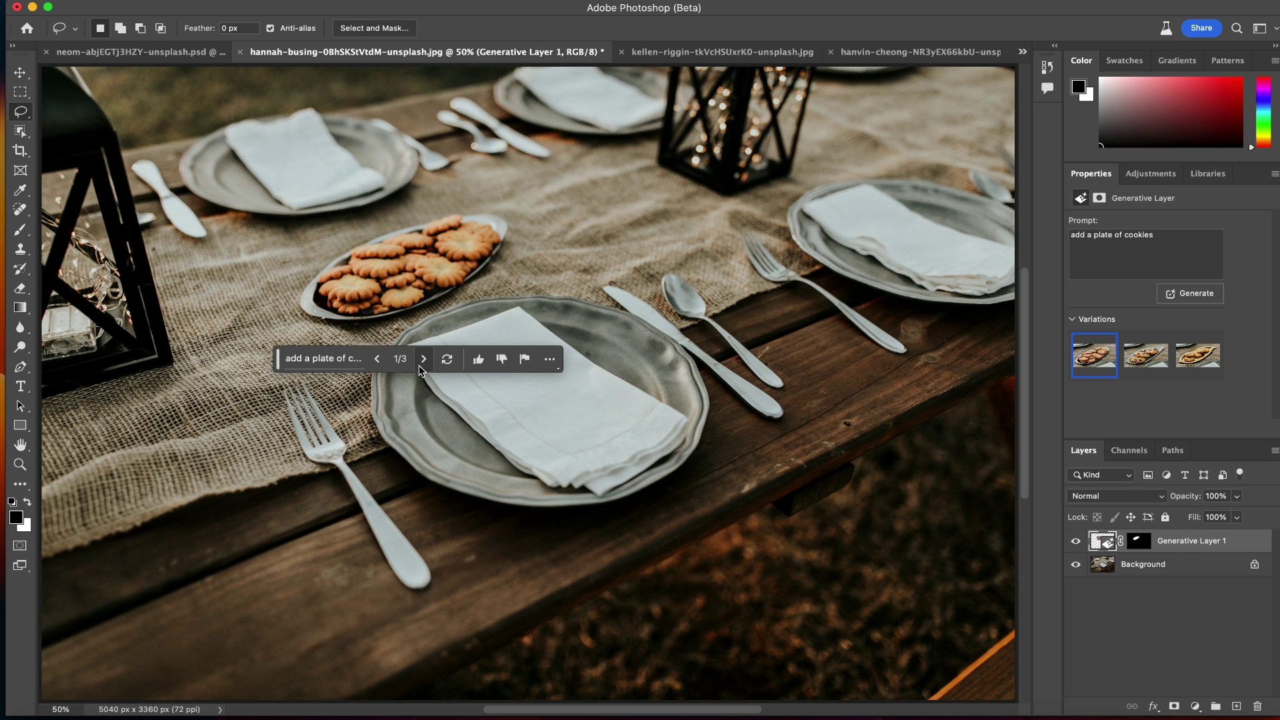
pyautogui.click(423, 359)
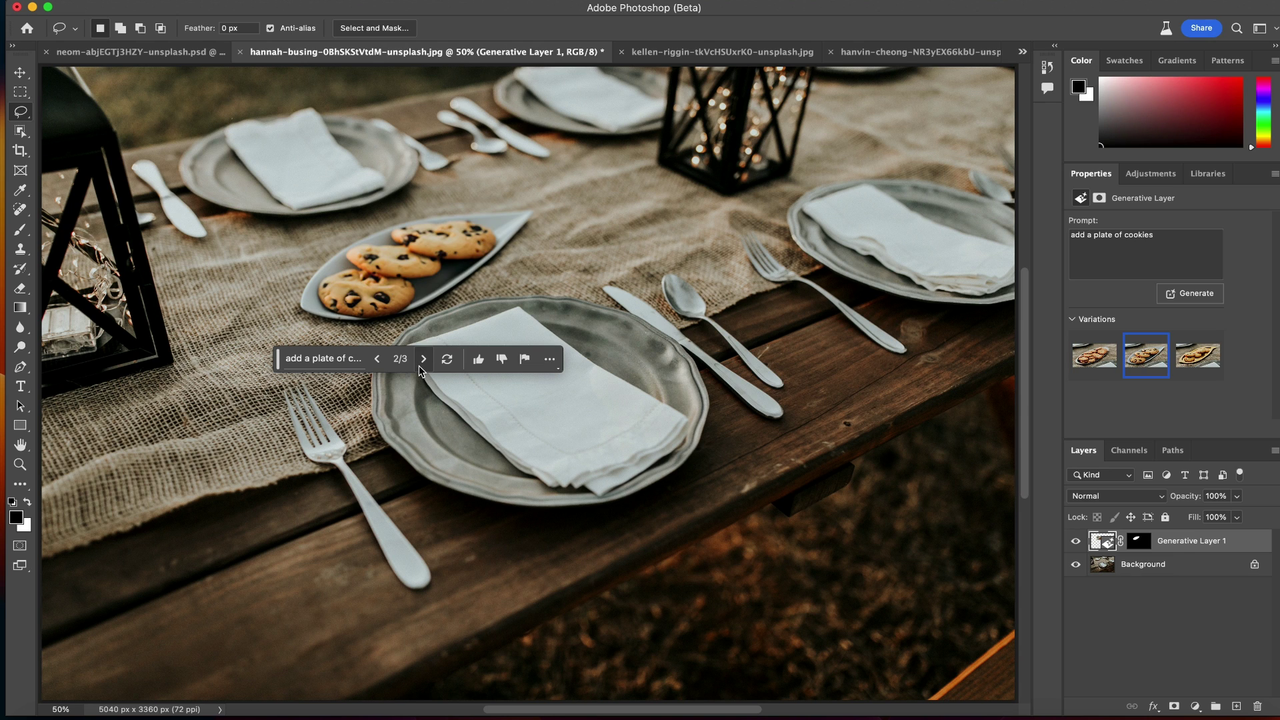
pyautogui.click(420, 363)
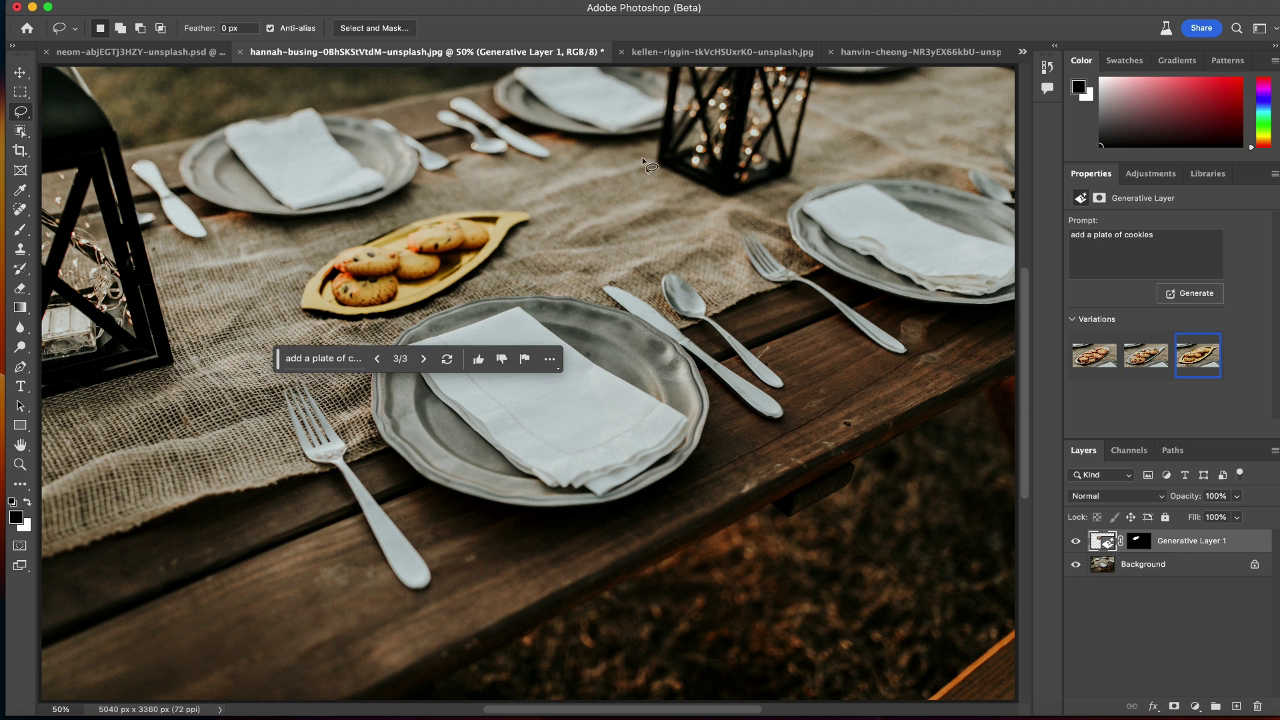
# - Lasso a round area of the runner beside the far lantern and run Generative Fill with the prompt "add a fruit basket"
pyautogui.moveTo(631, 171)
pyautogui.mouseDown()
pyautogui.moveTo(599, 177)
pyautogui.moveTo(589, 248)
pyautogui.moveTo(642, 266)
pyautogui.moveTo(667, 242)
pyautogui.moveTo(676, 185)
pyautogui.moveTo(627, 170)
pyautogui.mouseUp()
pyautogui.press('a')
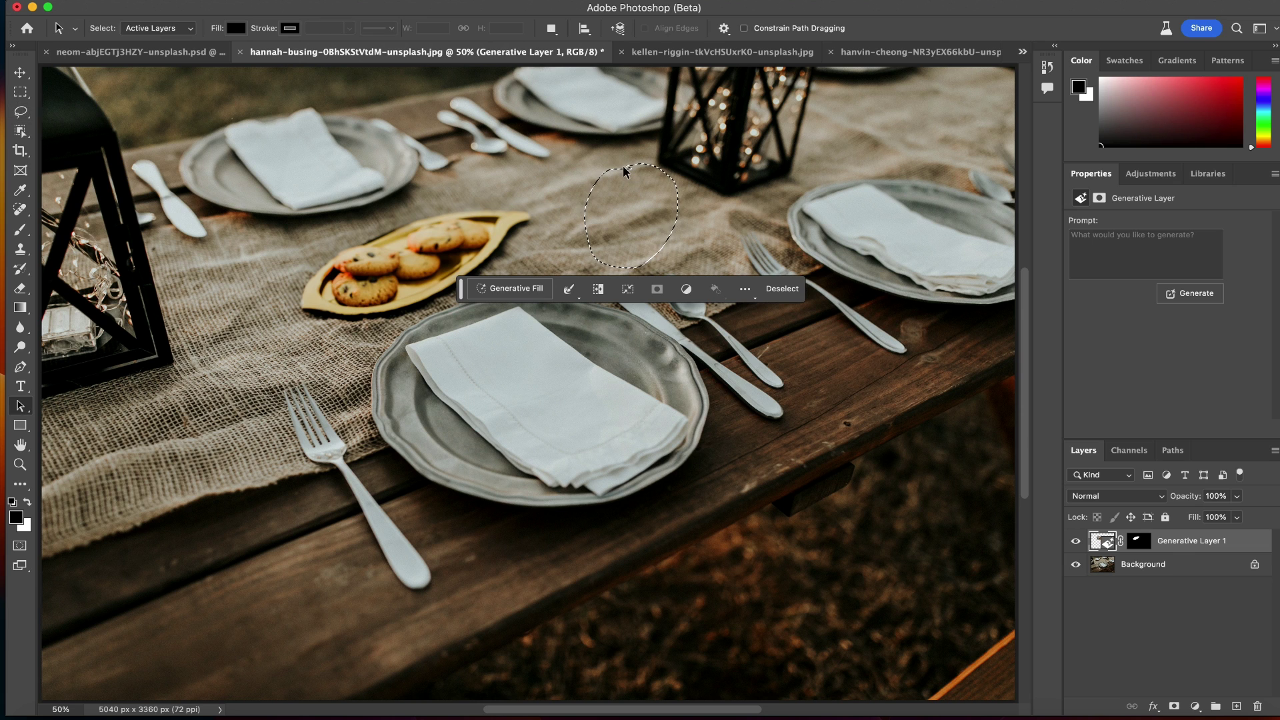
pyautogui.click(523, 289)
pyautogui.write('add a')
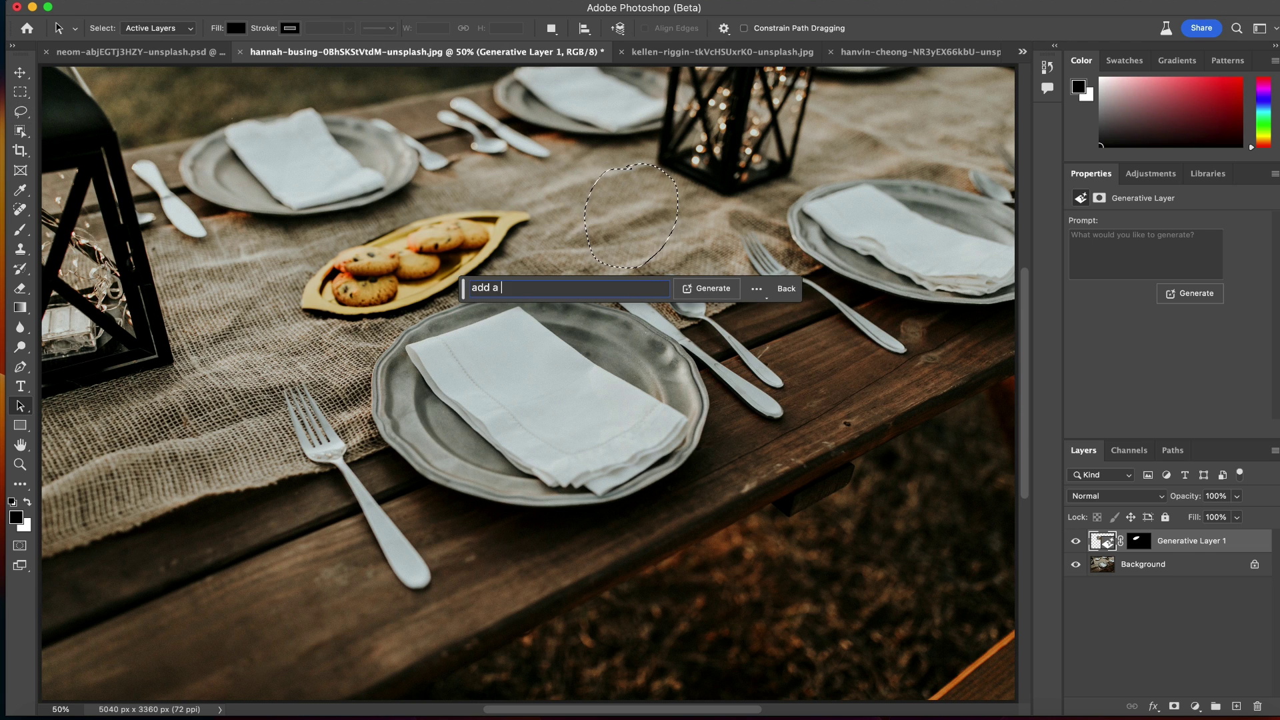
pyautogui.write(' fruit basket')
pyautogui.press('Return')
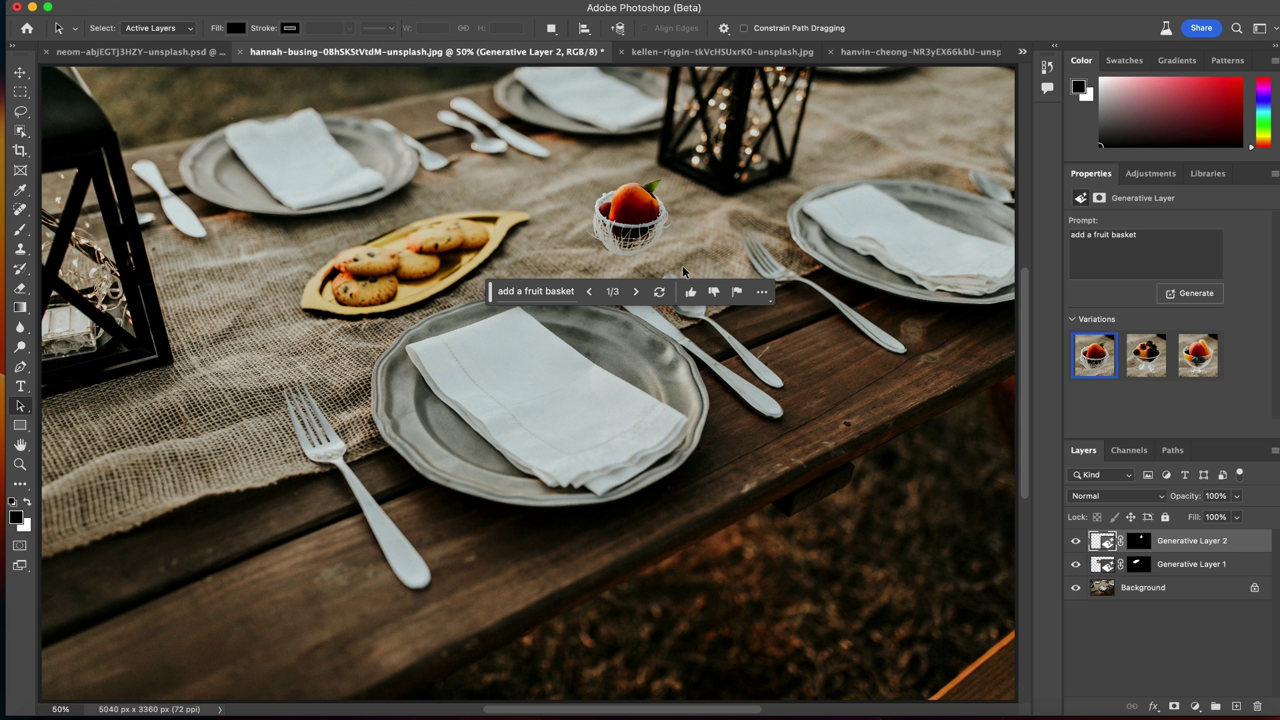
# - Cycle through the fruit basket variations and choose the first one
pyautogui.click(632, 296)
pyautogui.click(631, 297)
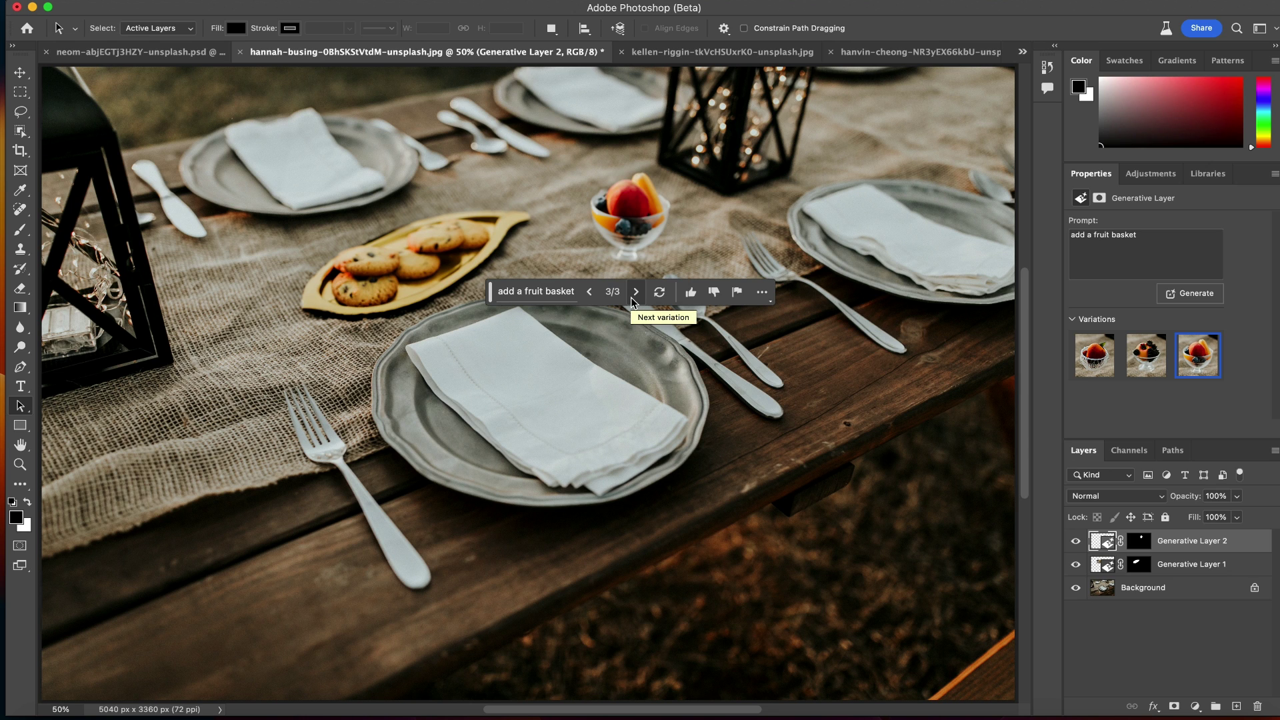
pyautogui.click(630, 297)
pyautogui.click(631, 297)
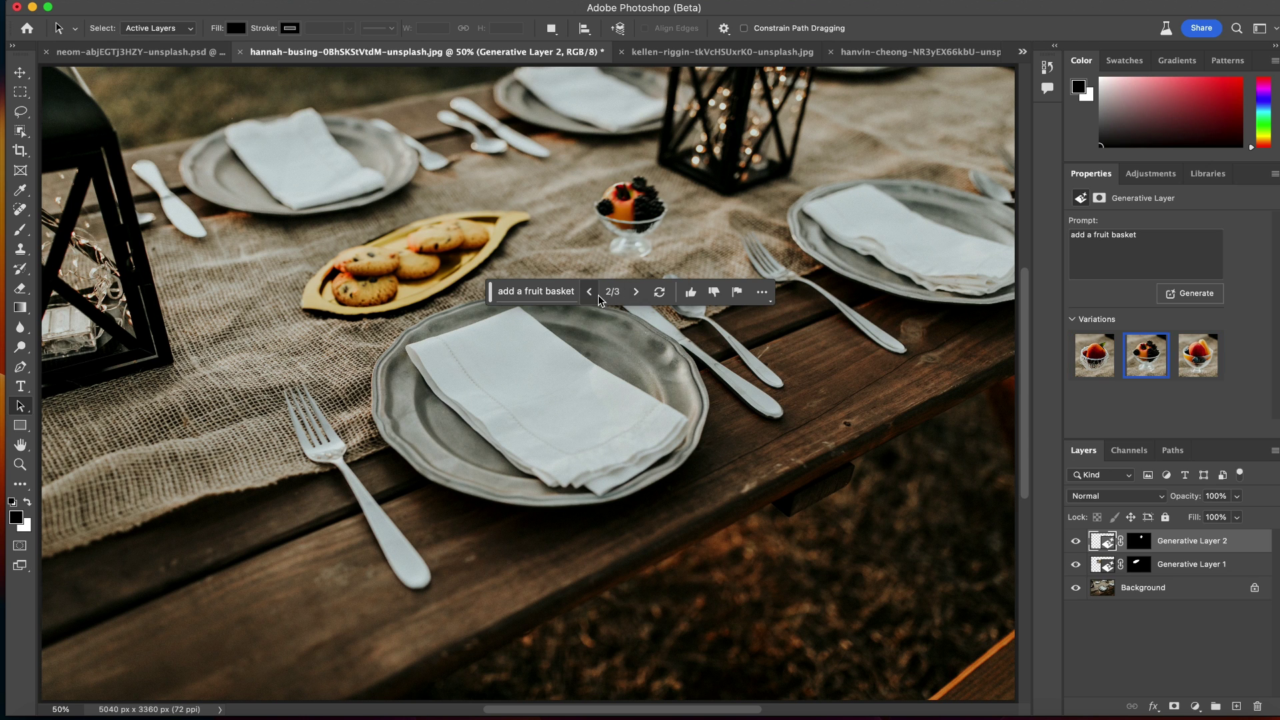
pyautogui.click(590, 292)
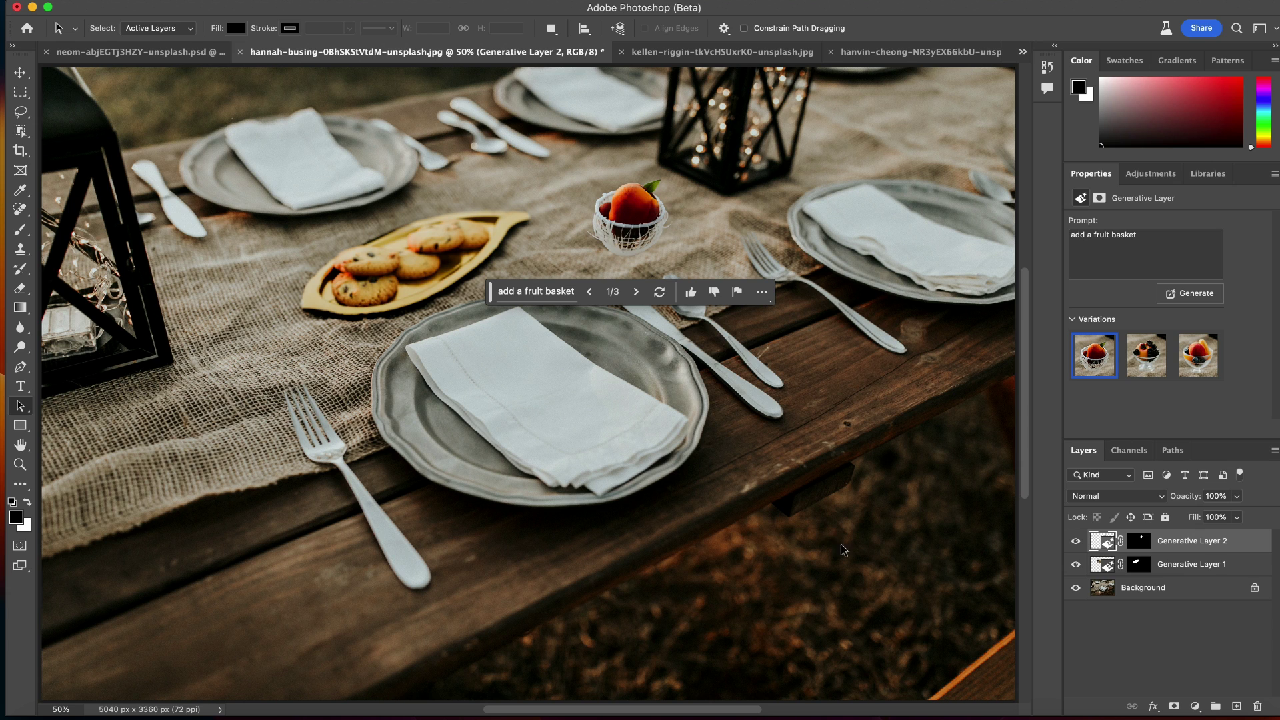
# - Lasso the grass area below the table edge, run Generative Fill with an empty prompt, and cycle to the third variation
pyautogui.moveTo(995, 400); pyautogui.dragTo(667, 697)
pyautogui.click(20, 92)
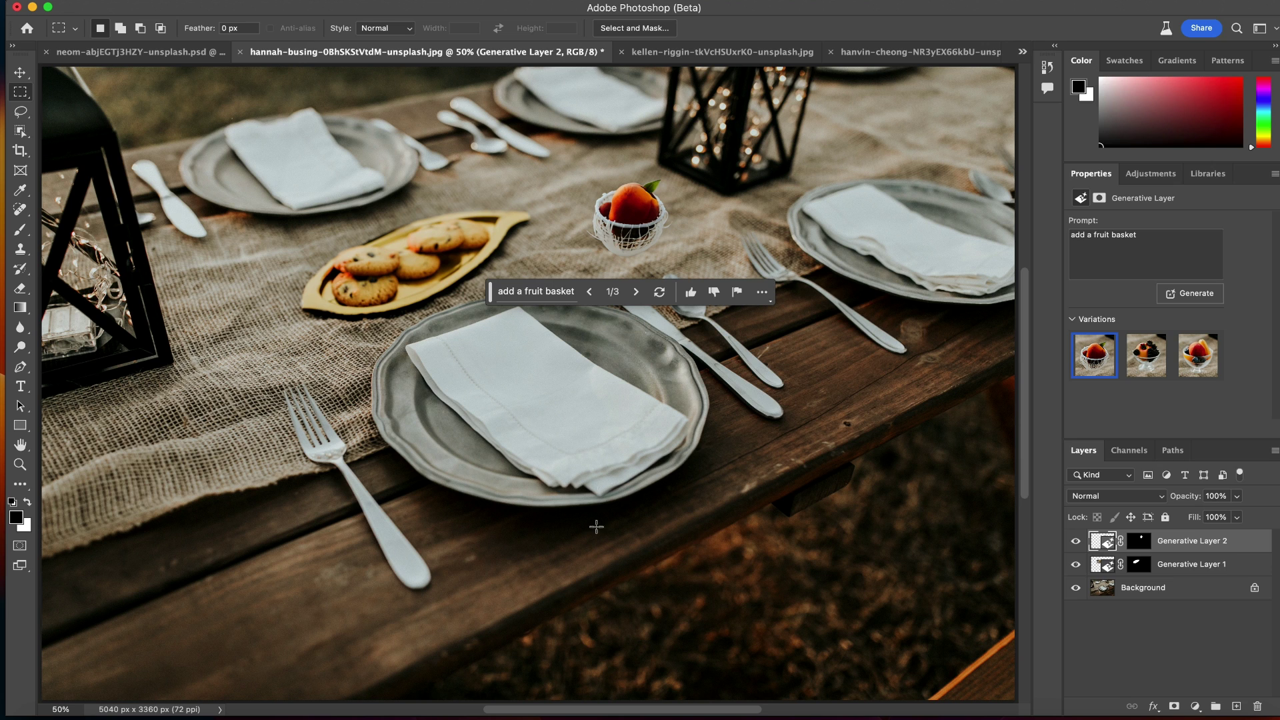
pyautogui.click(20, 111)
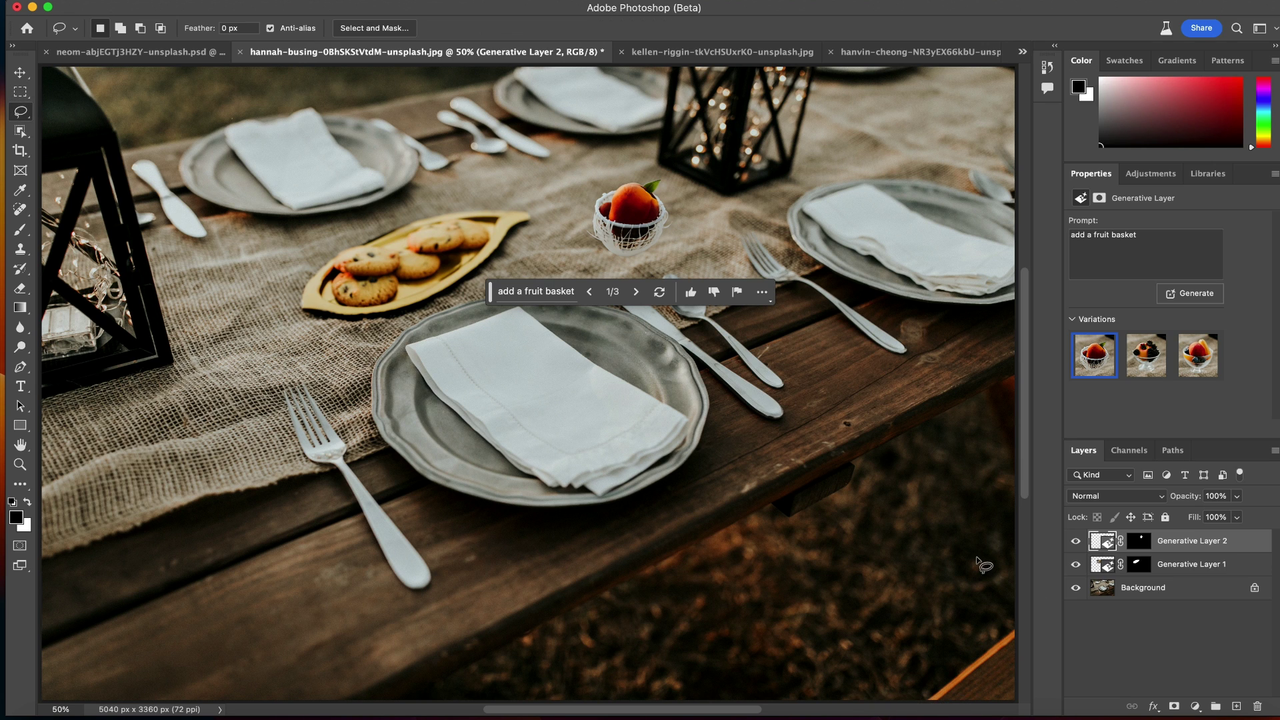
pyautogui.moveTo(999, 411)
pyautogui.mouseDown()
pyautogui.moveTo(572, 671)
pyautogui.moveTo(832, 717)
pyautogui.moveTo(897, 712)
pyautogui.moveTo(926, 696)
pyautogui.mouseUp()
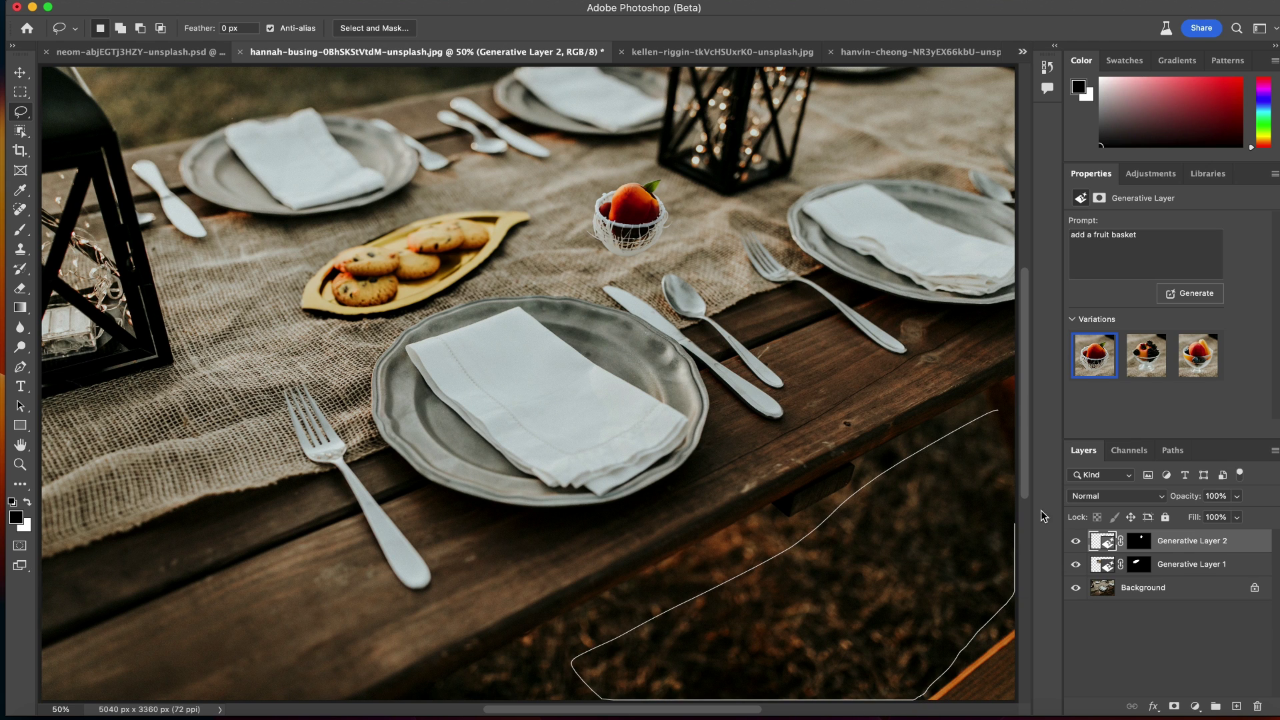
pyautogui.moveTo(1041, 511)
pyautogui.mouseDown()
pyautogui.moveTo(1047, 414)
pyautogui.moveTo(1026, 389)
pyautogui.moveTo(987, 415)
pyautogui.mouseUp()
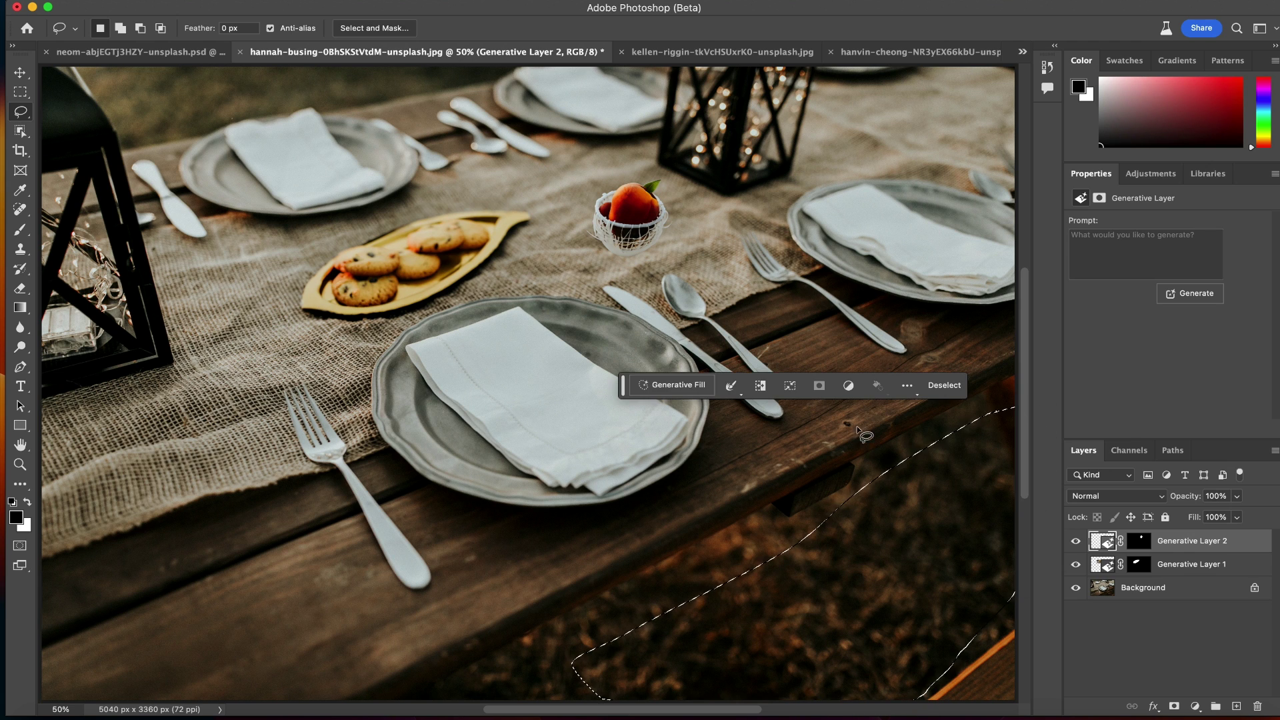
pyautogui.click(691, 384)
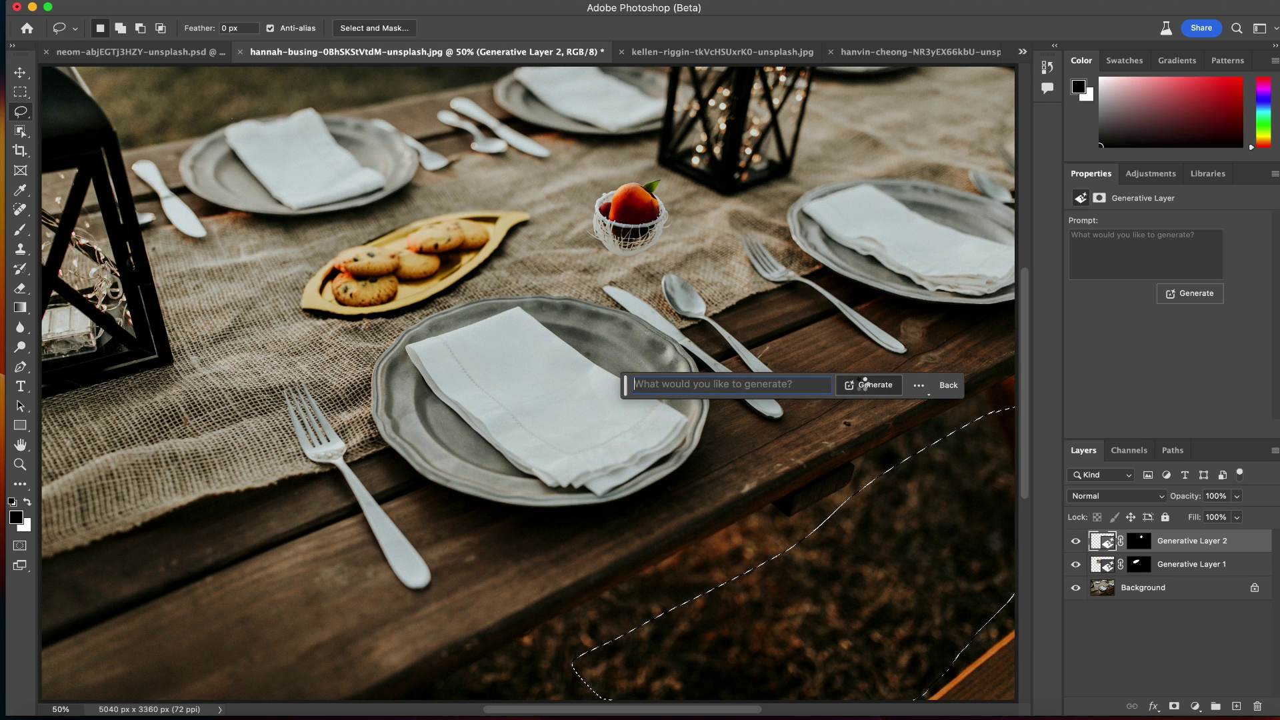
pyautogui.click(859, 385)
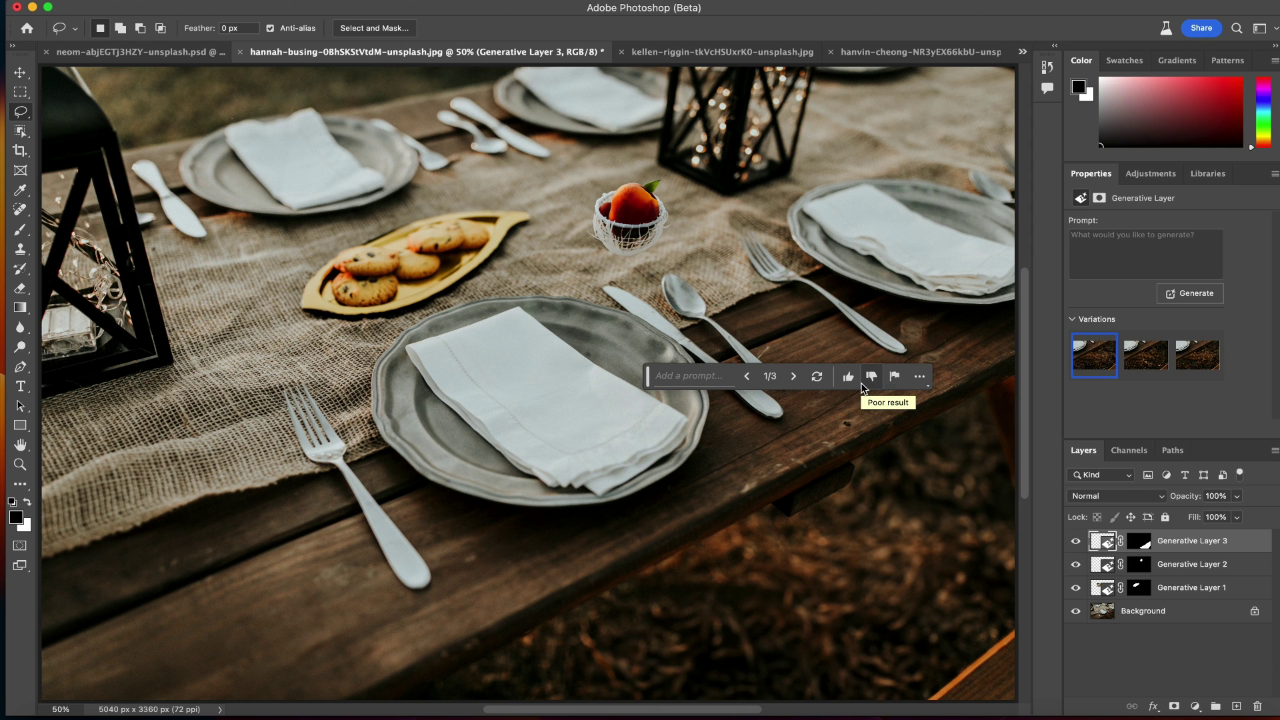
pyautogui.click(792, 381)
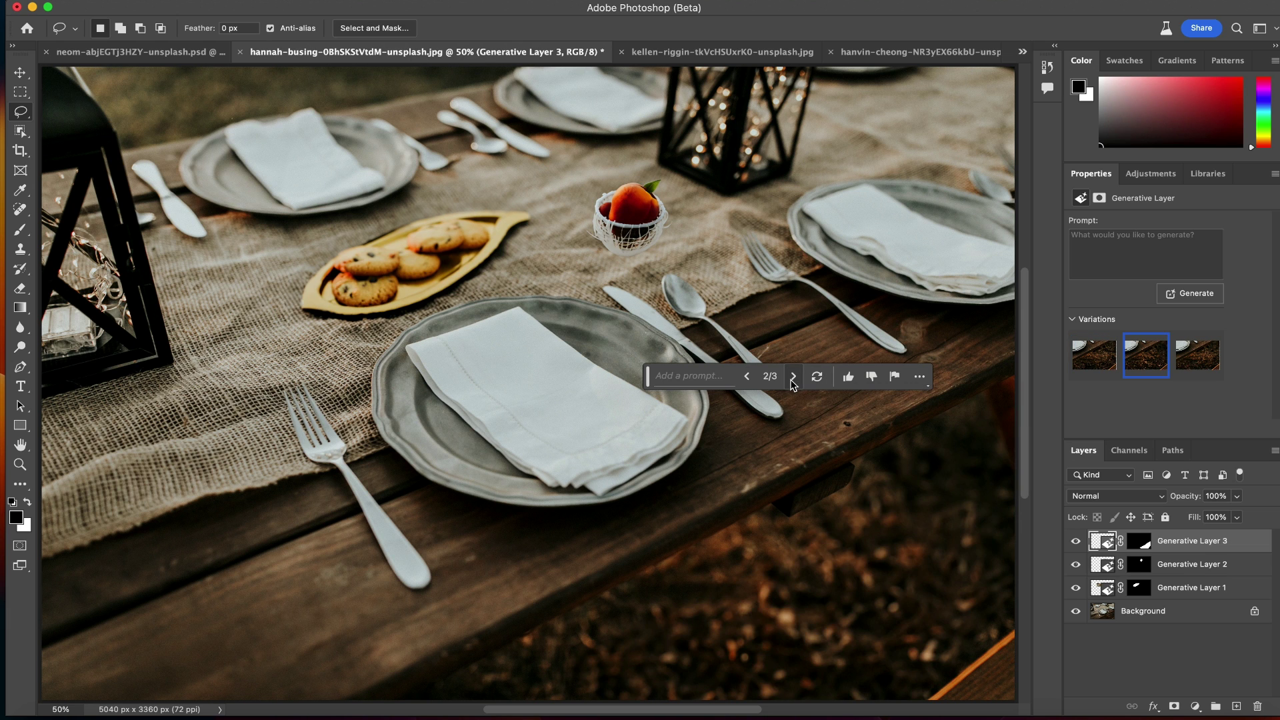
pyautogui.click(792, 381)
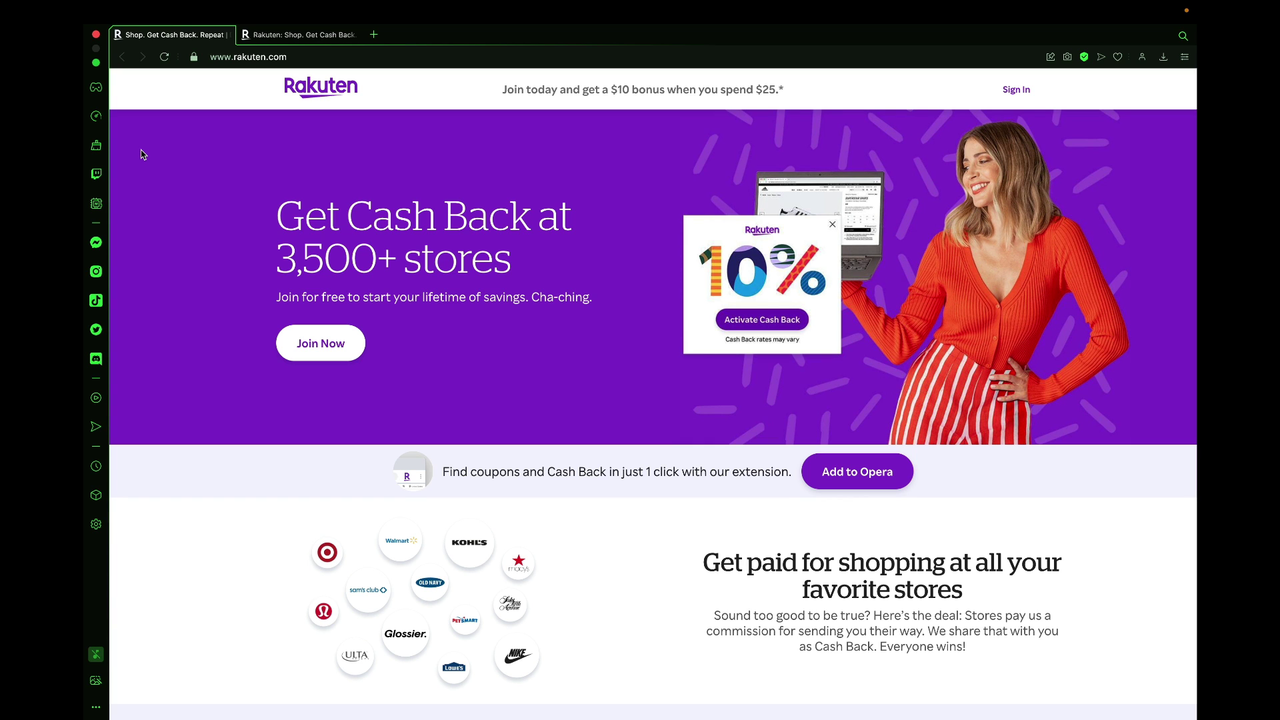
# - Switch to the browser and read through the Rakuten homepage and the $30 bonus invitation page
pyautogui.click(293, 303)
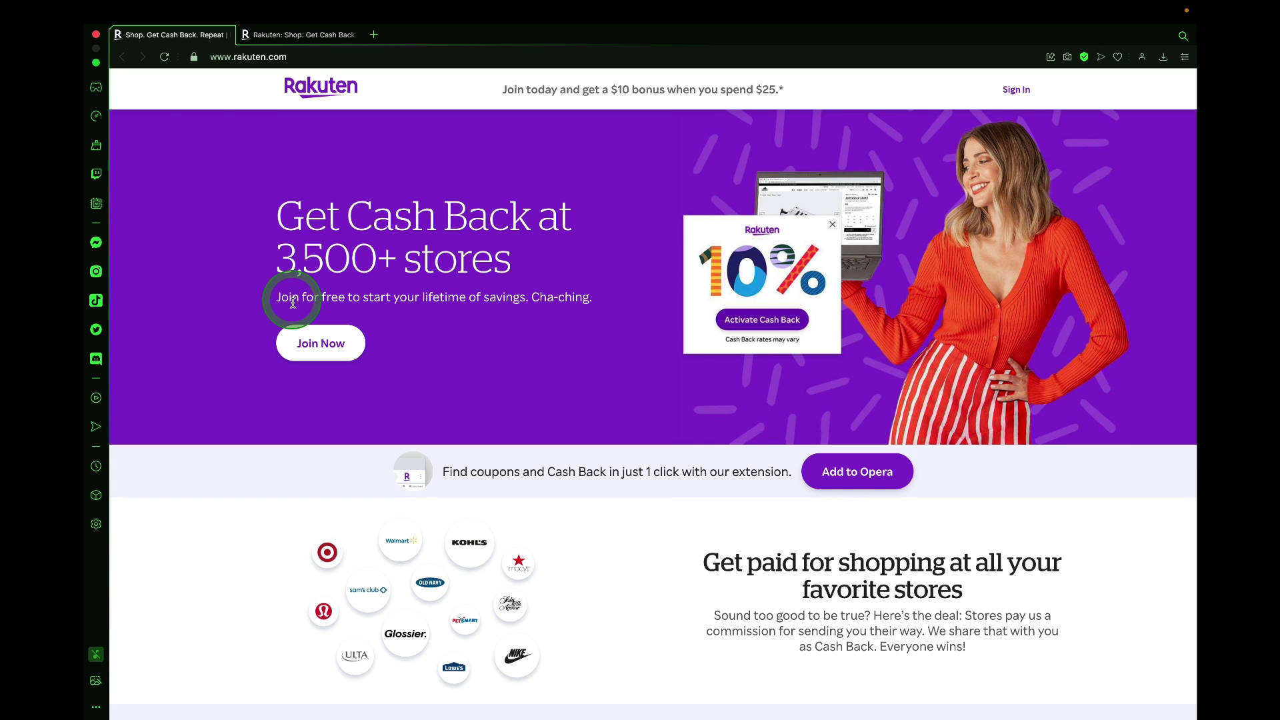
pyautogui.scroll(-5, 293, 304)
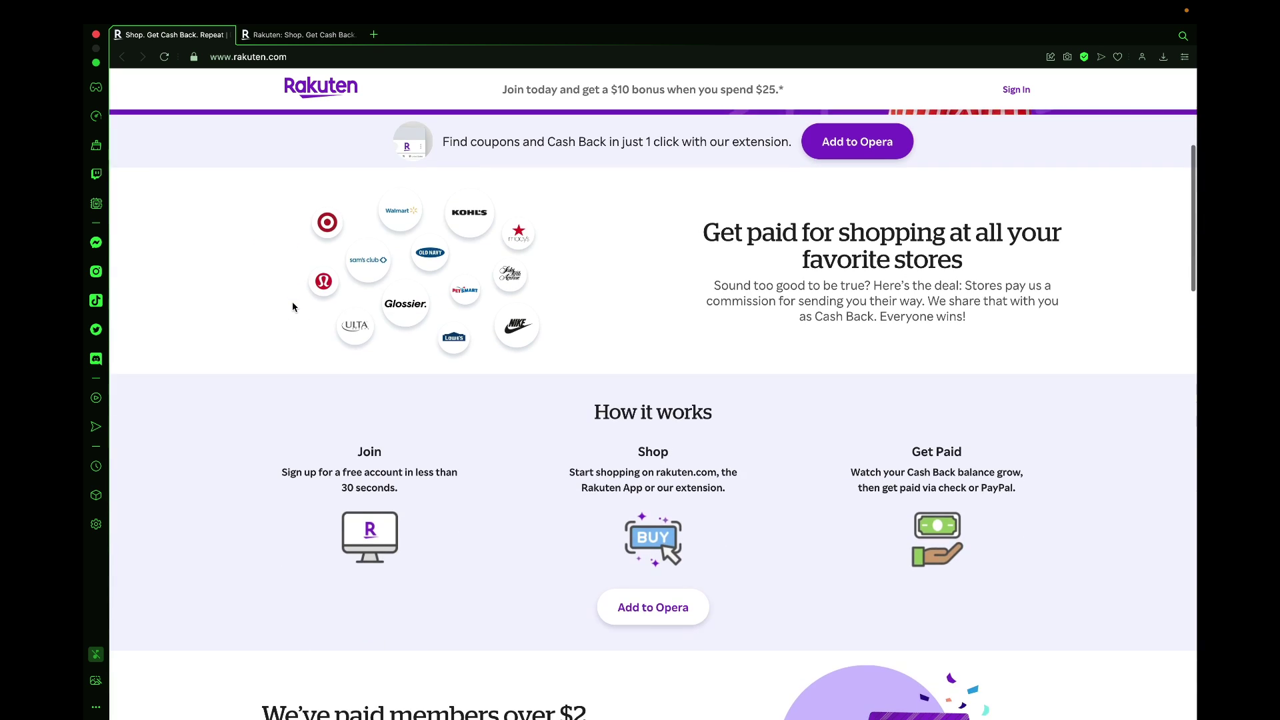
pyautogui.click(554, 402)
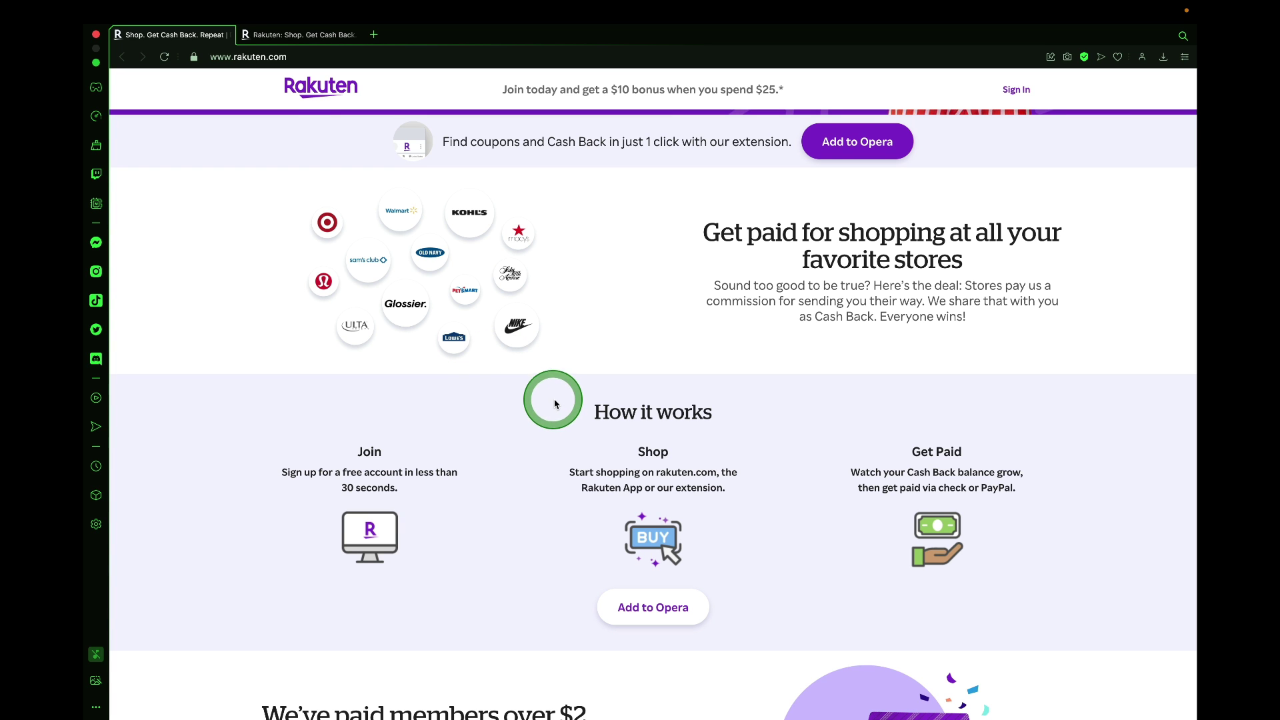
pyautogui.scroll(-4, 554, 404)
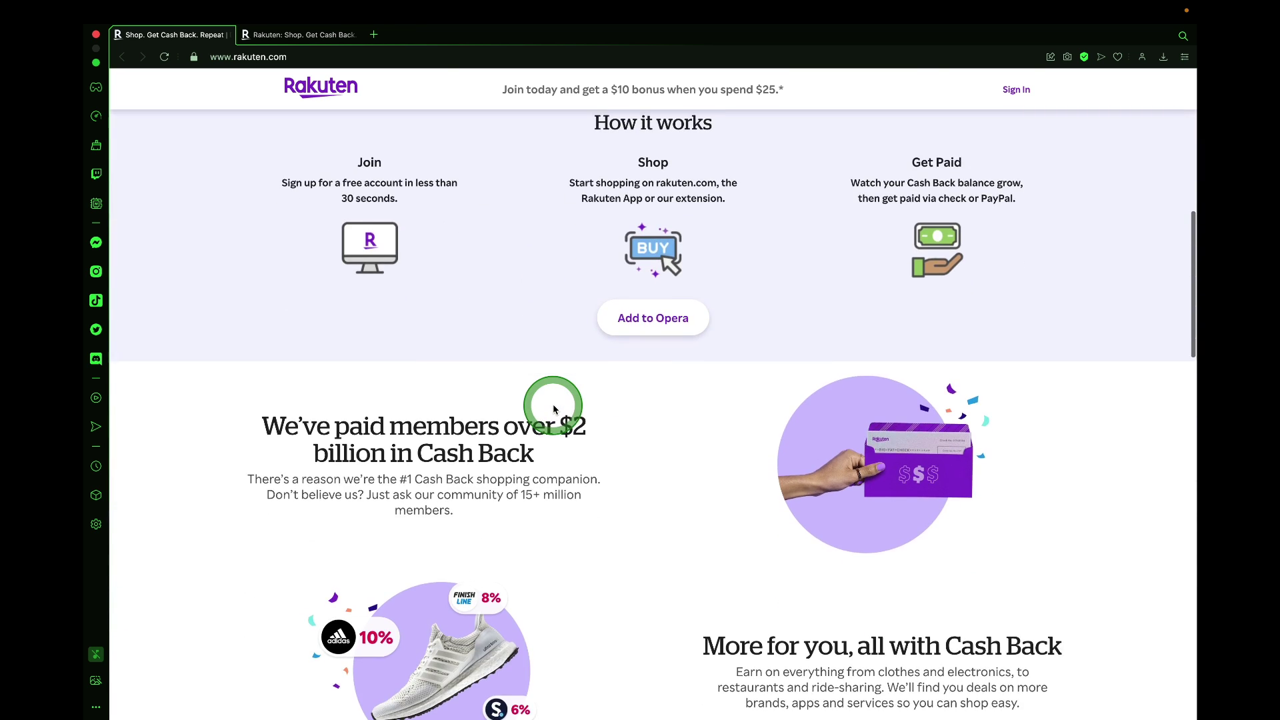
pyautogui.scroll(-5, 554, 409)
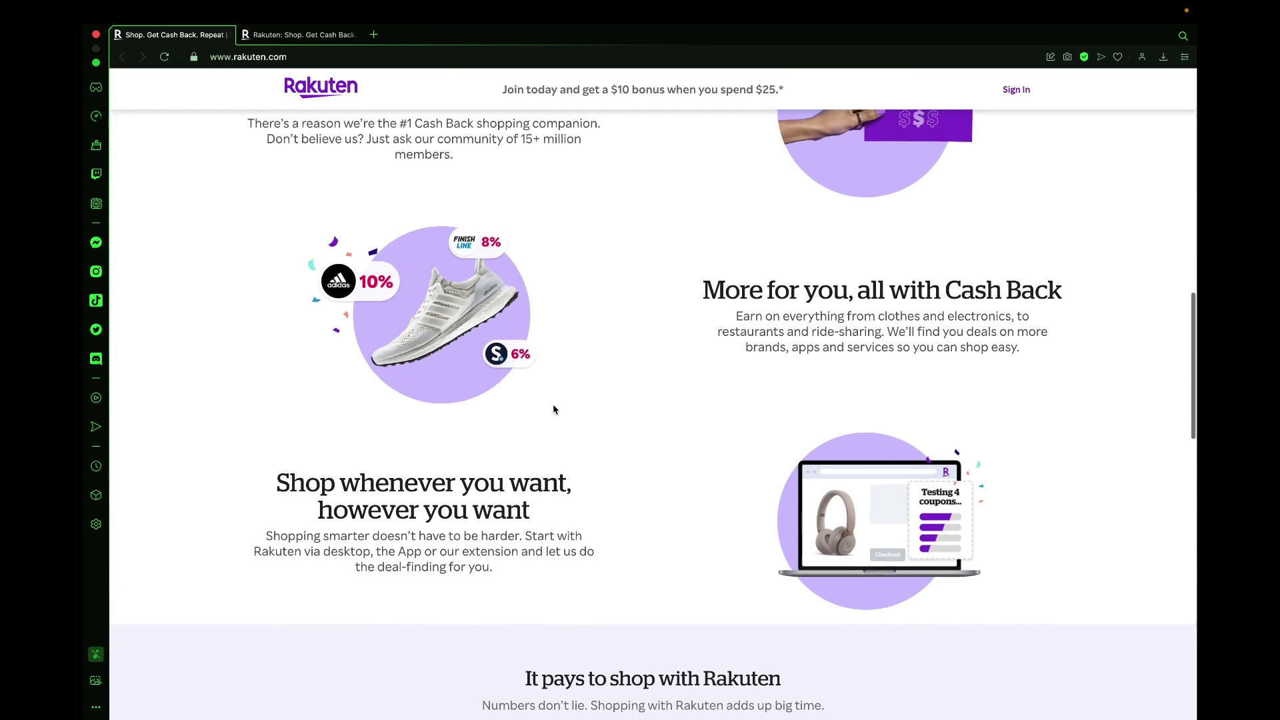
pyautogui.click(319, 34)
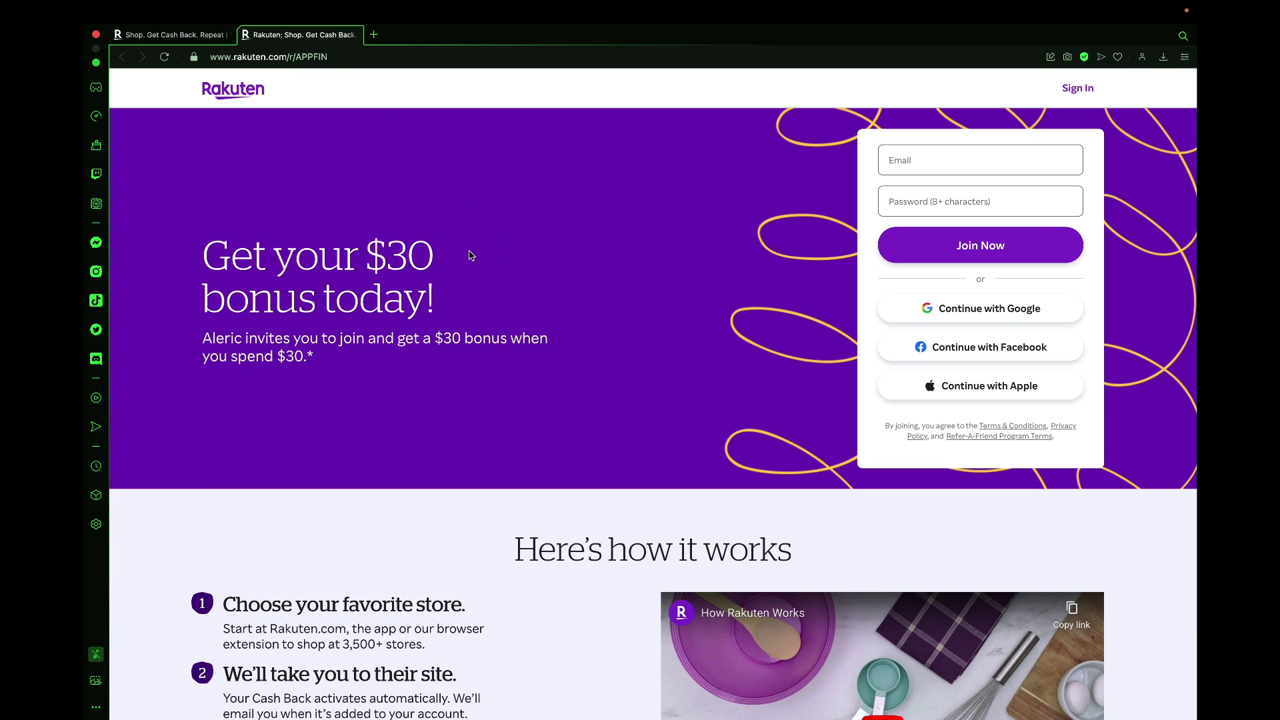
pyautogui.scroll(-4, 470, 255)
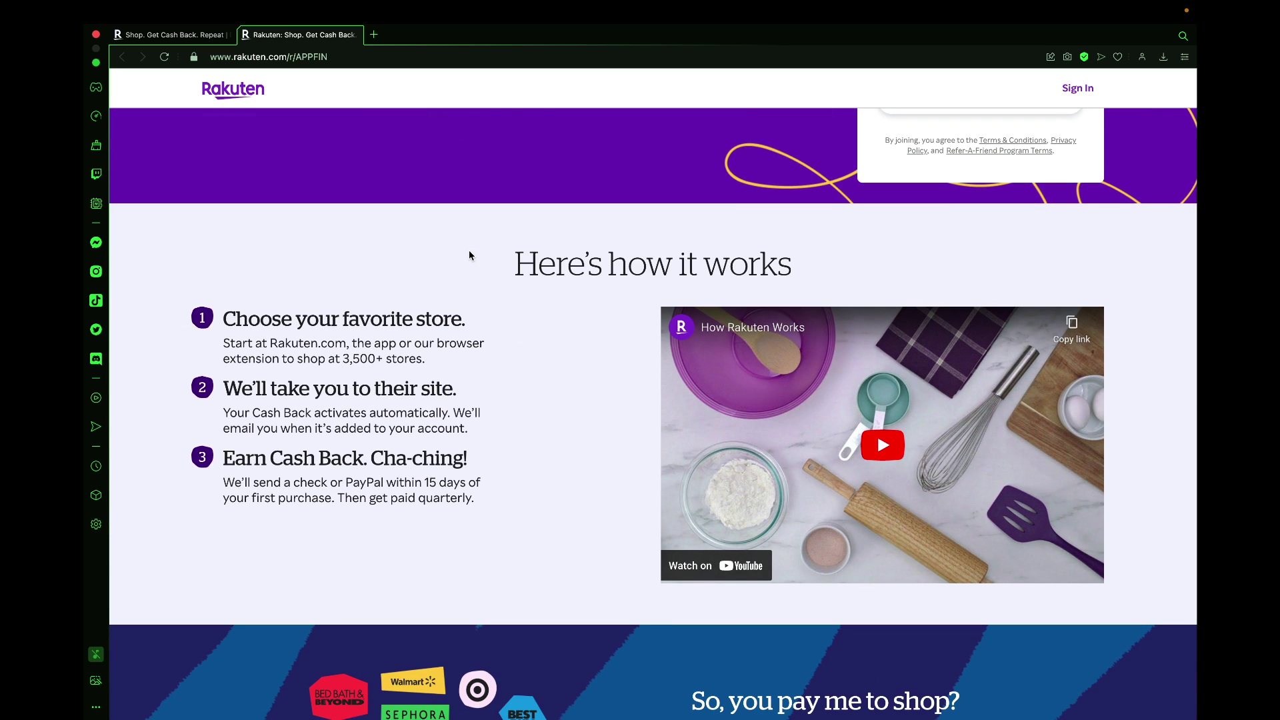
pyautogui.scroll(-7, 470, 255)
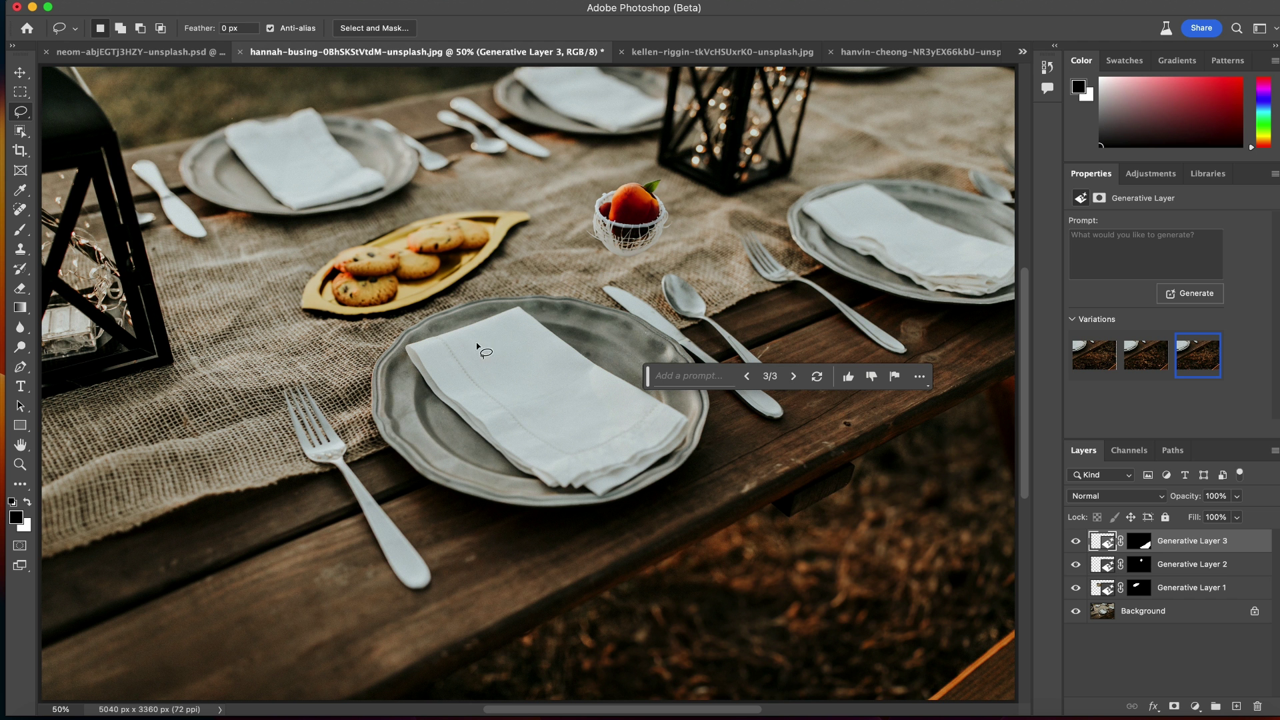
# - Back in Photoshop, regenerate the fill below the table with the prompt "add a bench underneath the table"
pyautogui.click(682, 375)
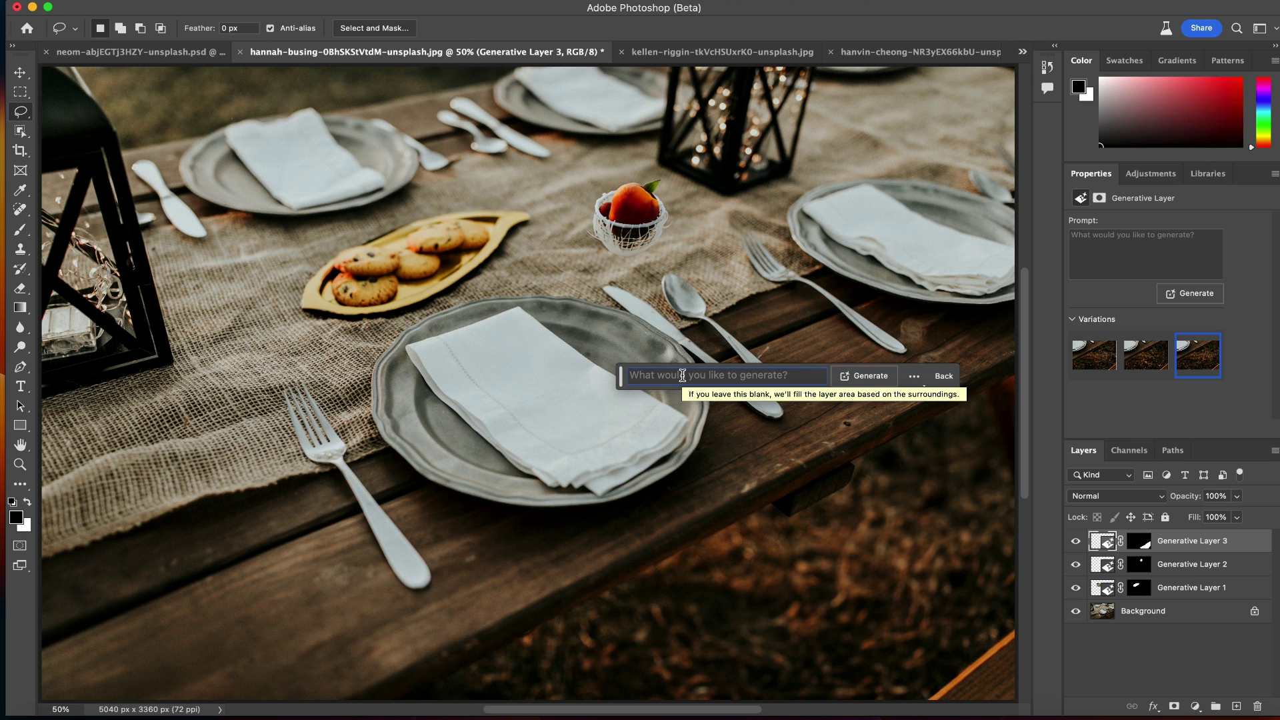
pyautogui.write('add a bench')
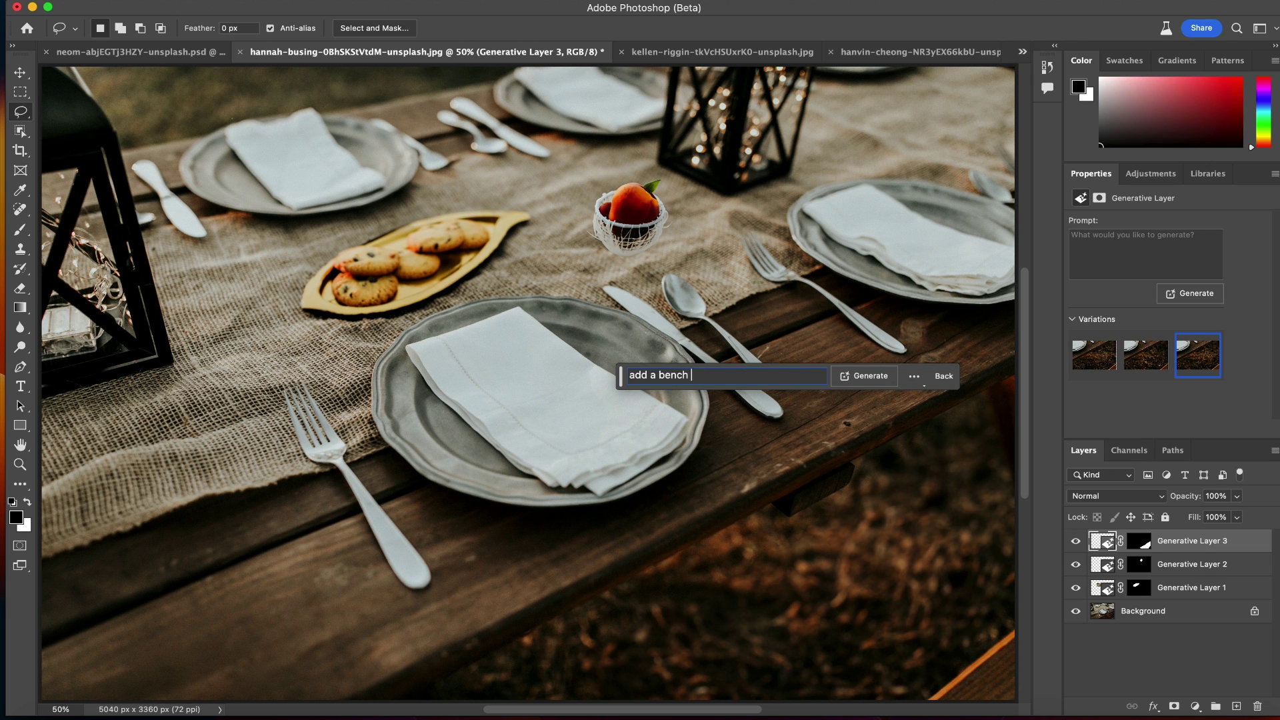
pyautogui.write(' underneath the table')
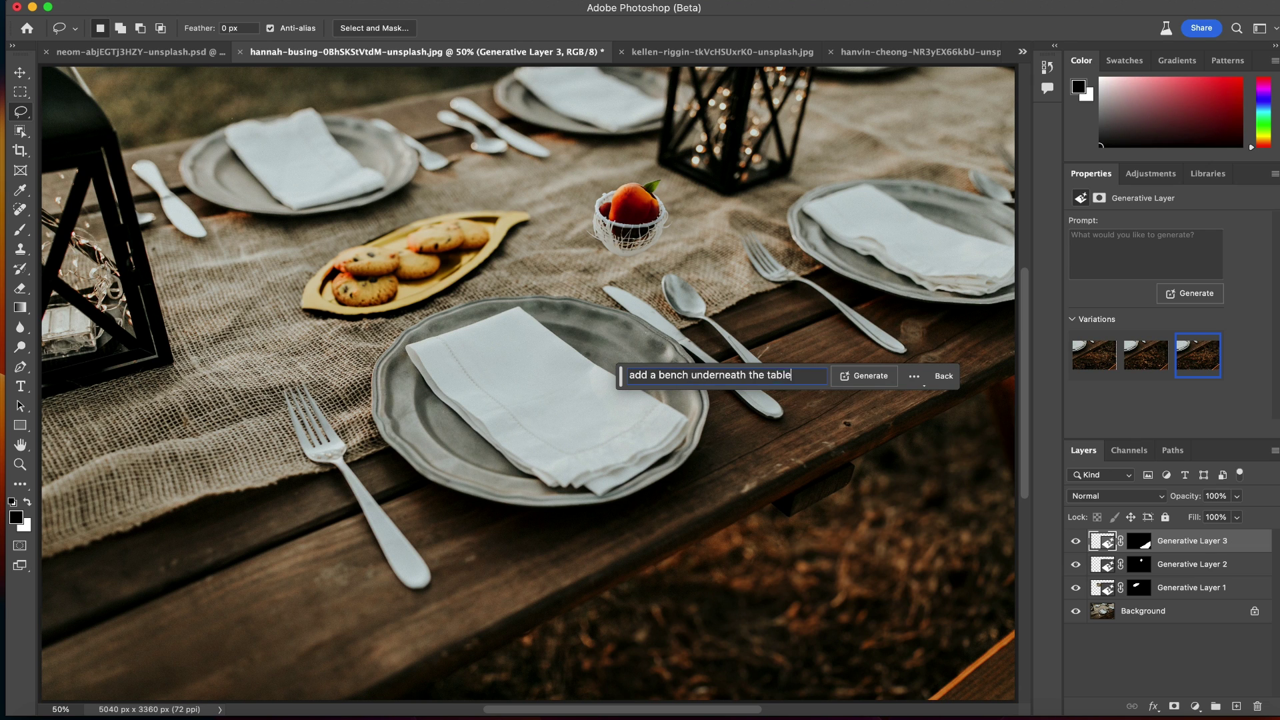
pyautogui.click(857, 378)
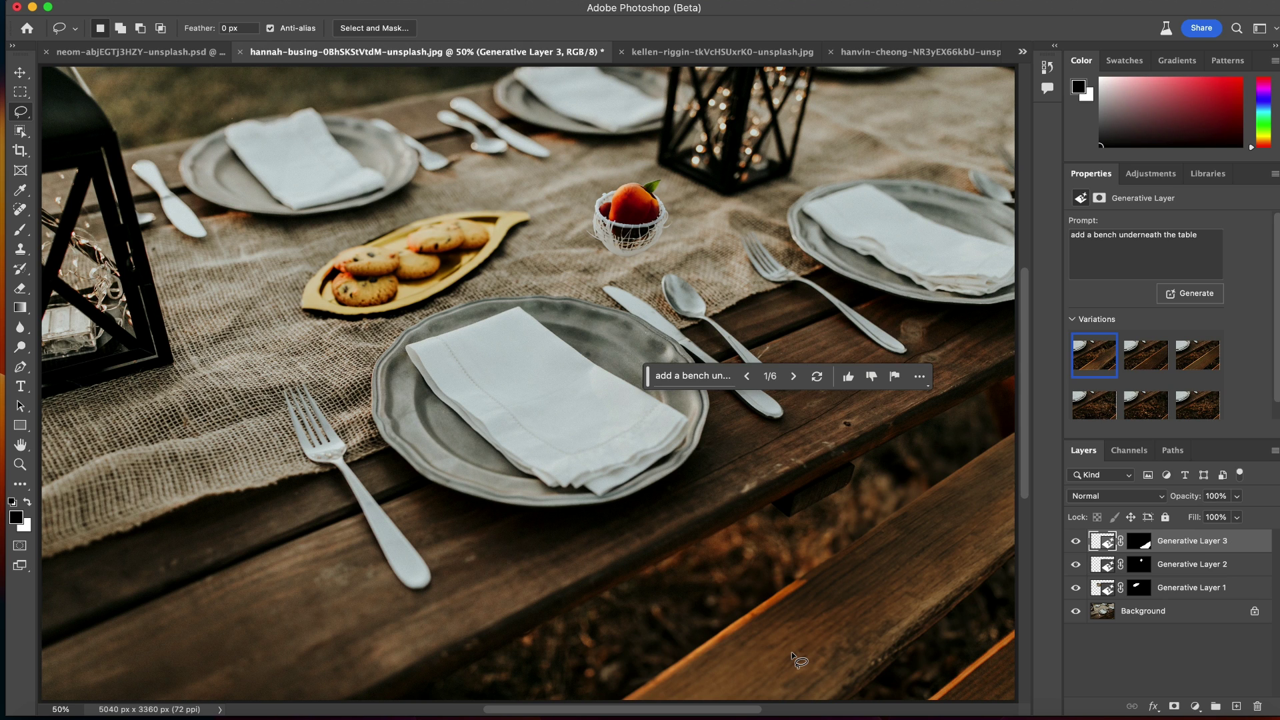
# - Cycle through all the variations of the area below the table and return to the first bench
pyautogui.click(794, 377)
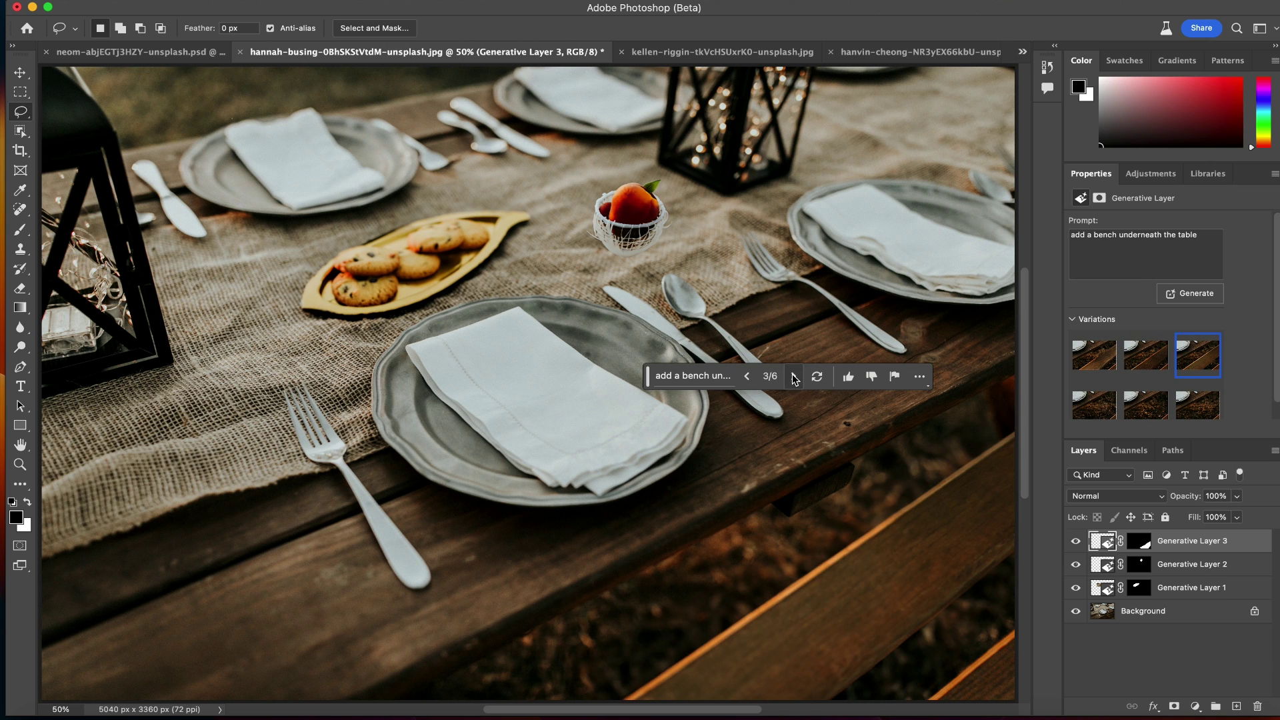
pyautogui.click(794, 377)
pyautogui.click(794, 377)
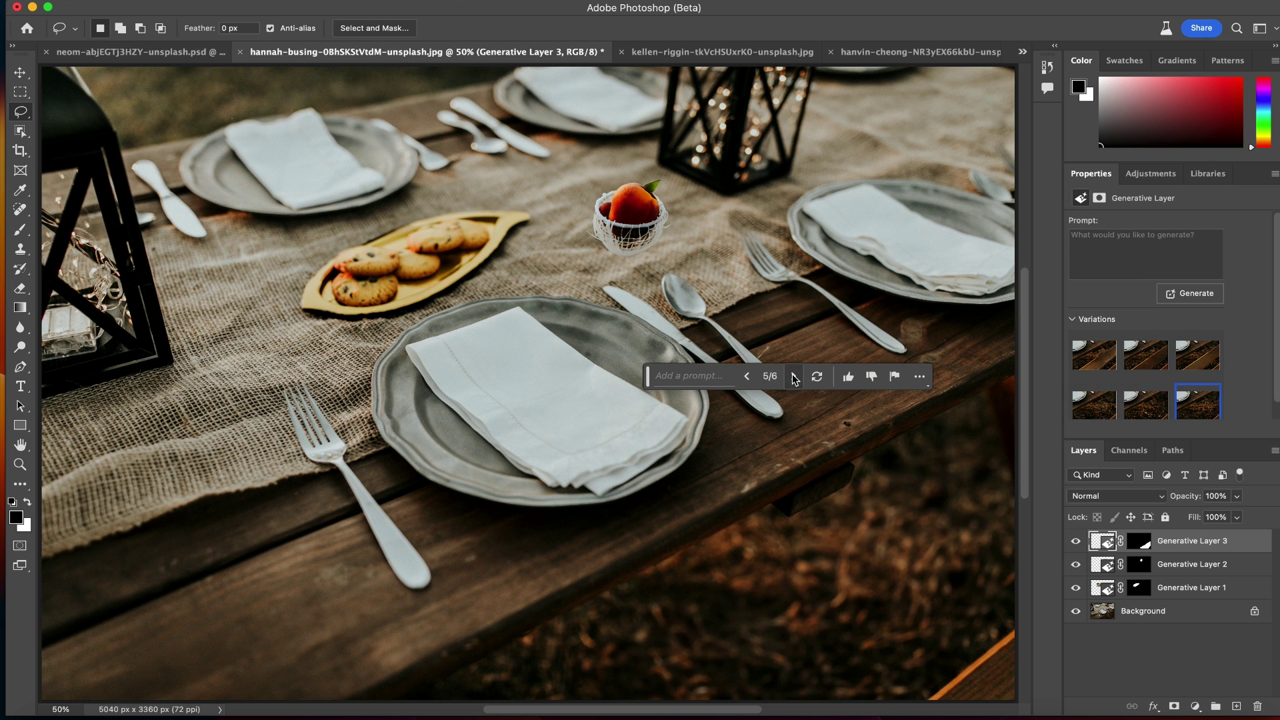
pyautogui.click(794, 377)
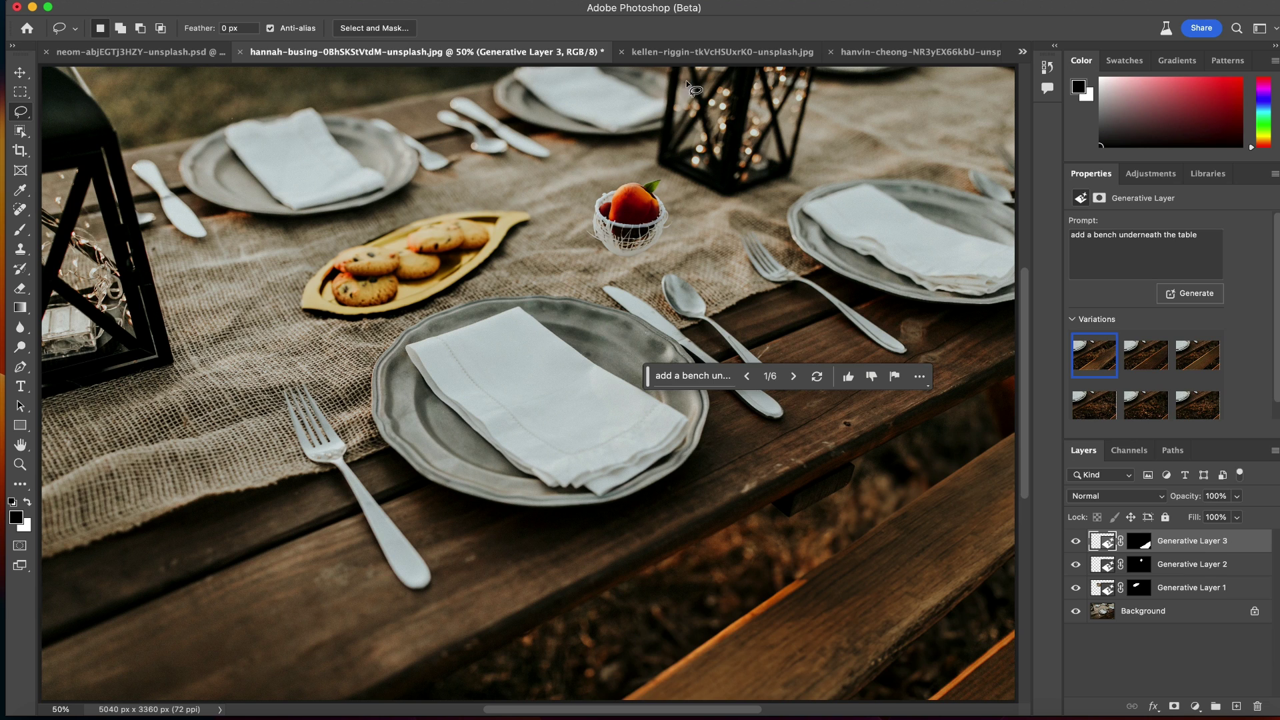
# - In the kellen-riggin-tkVcHSUxrK0-unsplash.jpg photo, lasso the middle of the foreground road and run Generative Fill with "add a car"
pyautogui.click(689, 54)
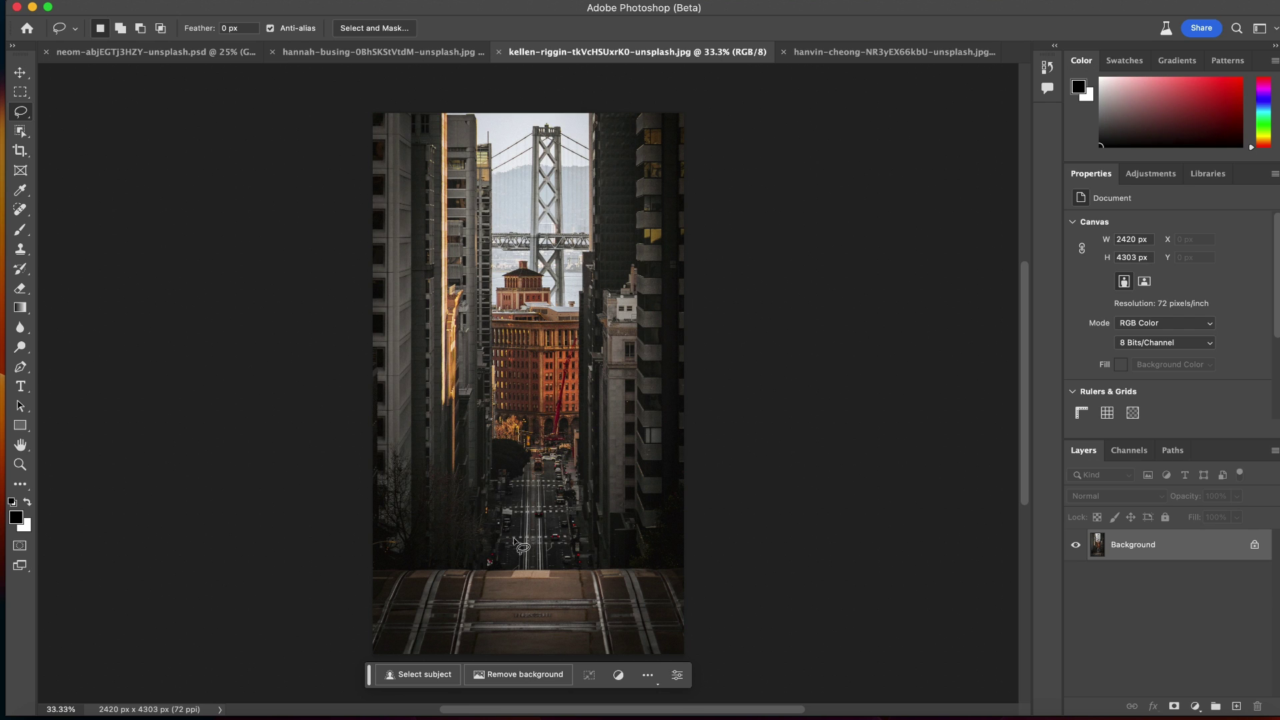
pyautogui.moveTo(491, 572)
pyautogui.mouseDown()
pyautogui.moveTo(470, 634)
pyautogui.moveTo(525, 654)
pyautogui.moveTo(608, 637)
pyautogui.moveTo(611, 589)
pyautogui.moveTo(577, 565)
pyautogui.moveTo(490, 571)
pyautogui.mouseUp()
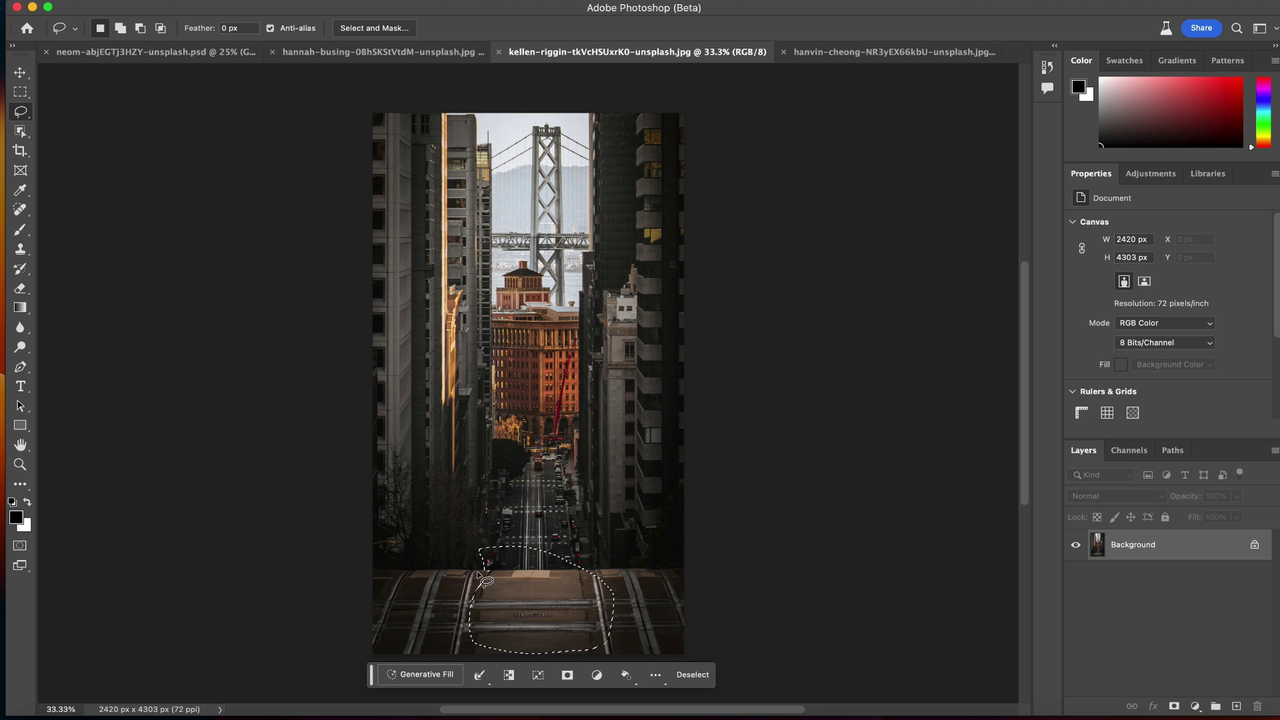
pyautogui.click(428, 675)
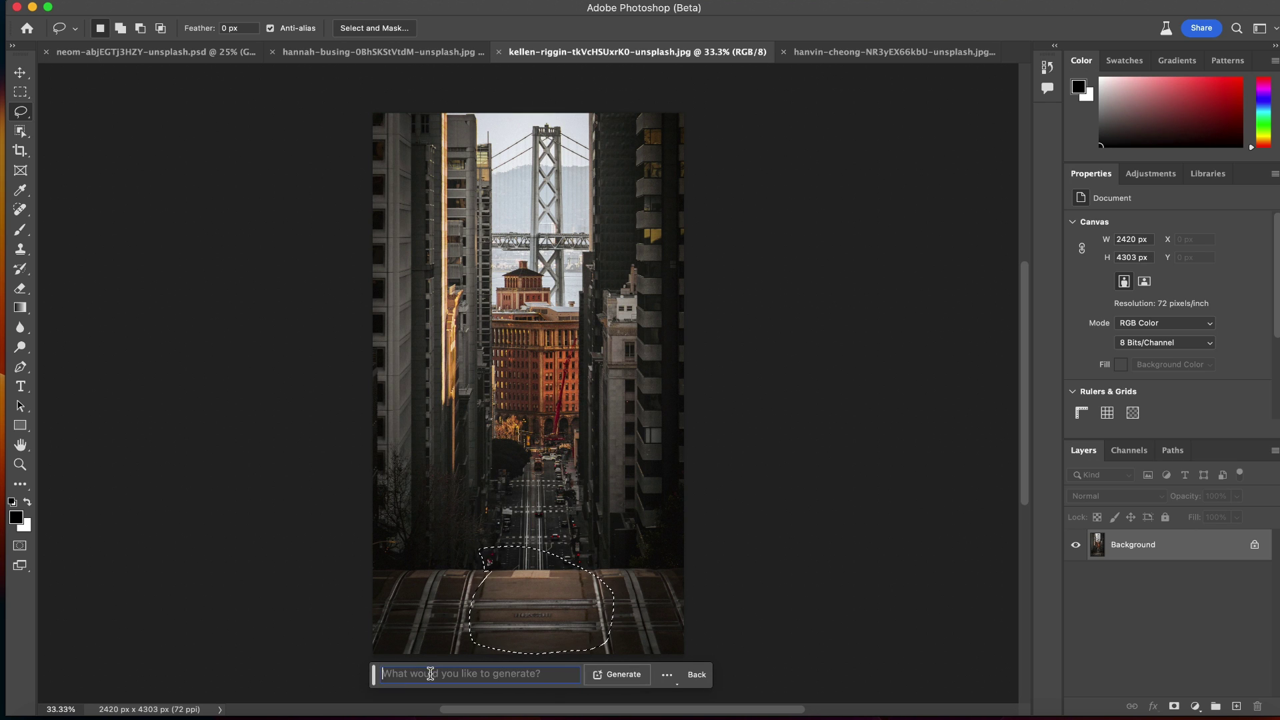
pyautogui.write('add a car')
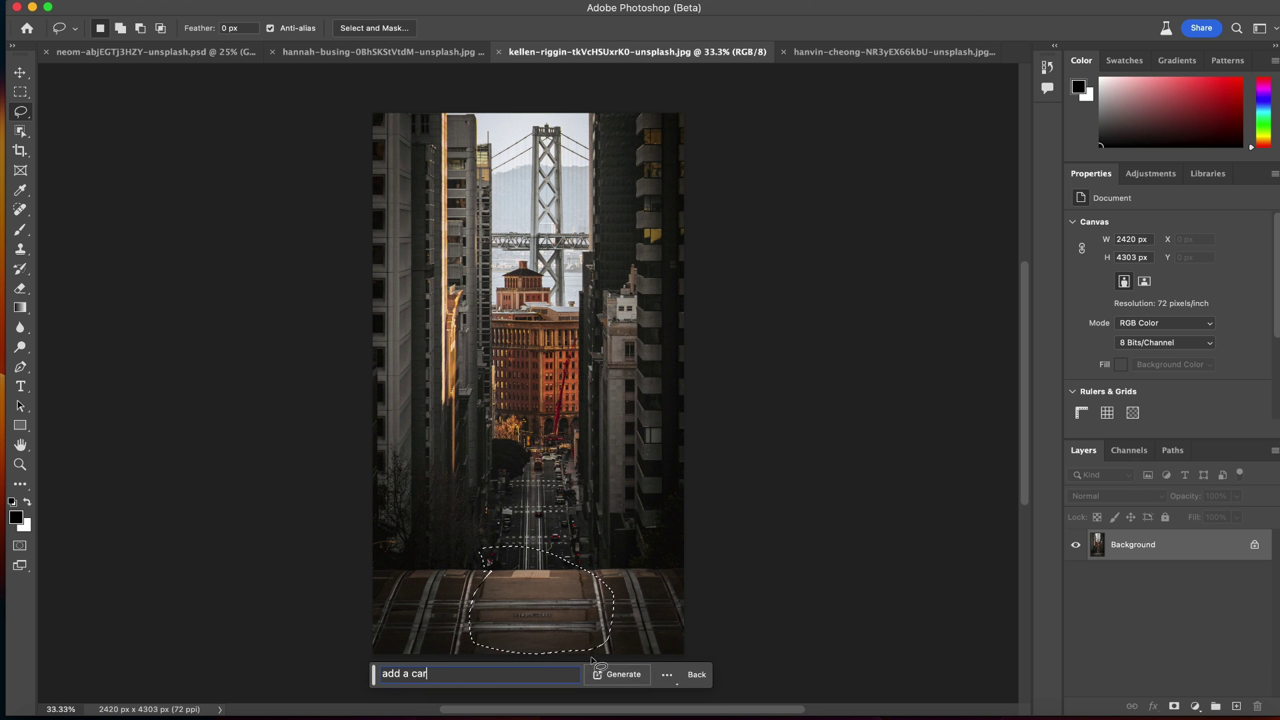
pyautogui.click(610, 674)
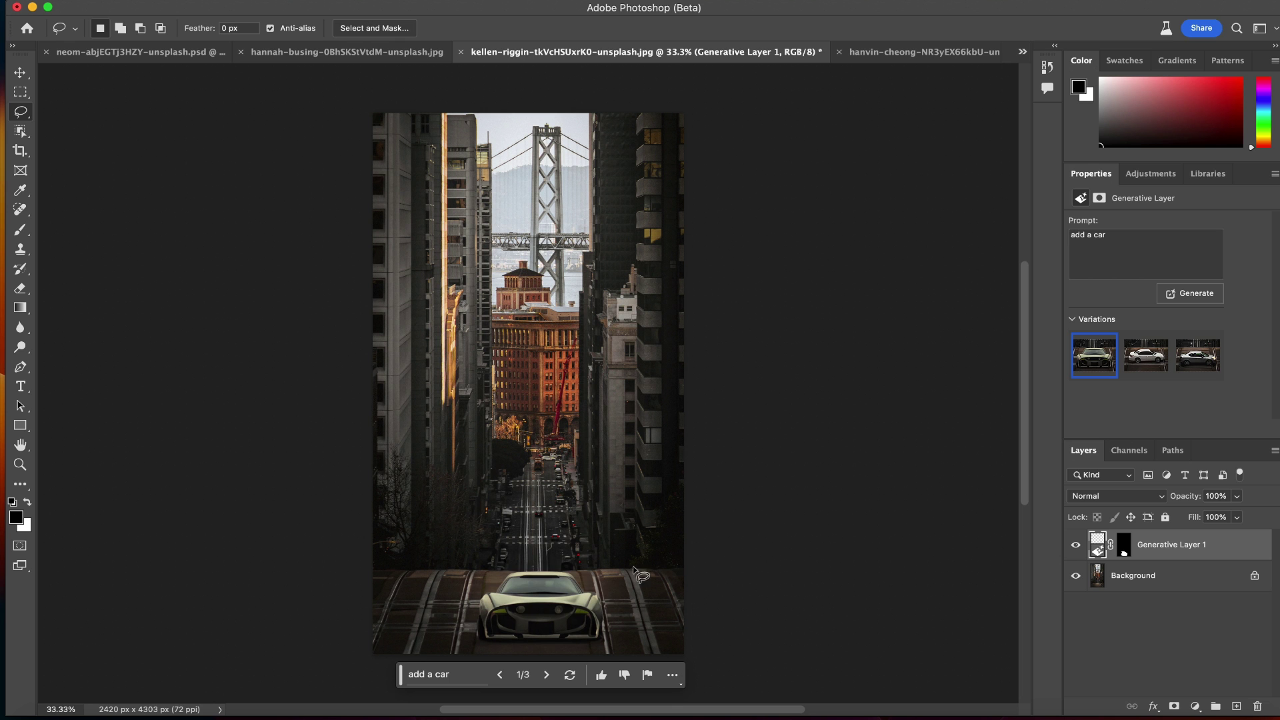
# - Inspect the generated car up close, cycle through its variations and return to the first one
pyautogui.scroll(5, 587, 588)
pyautogui.scroll(-8, 587, 588)
pyautogui.scroll(3, 586, 588)
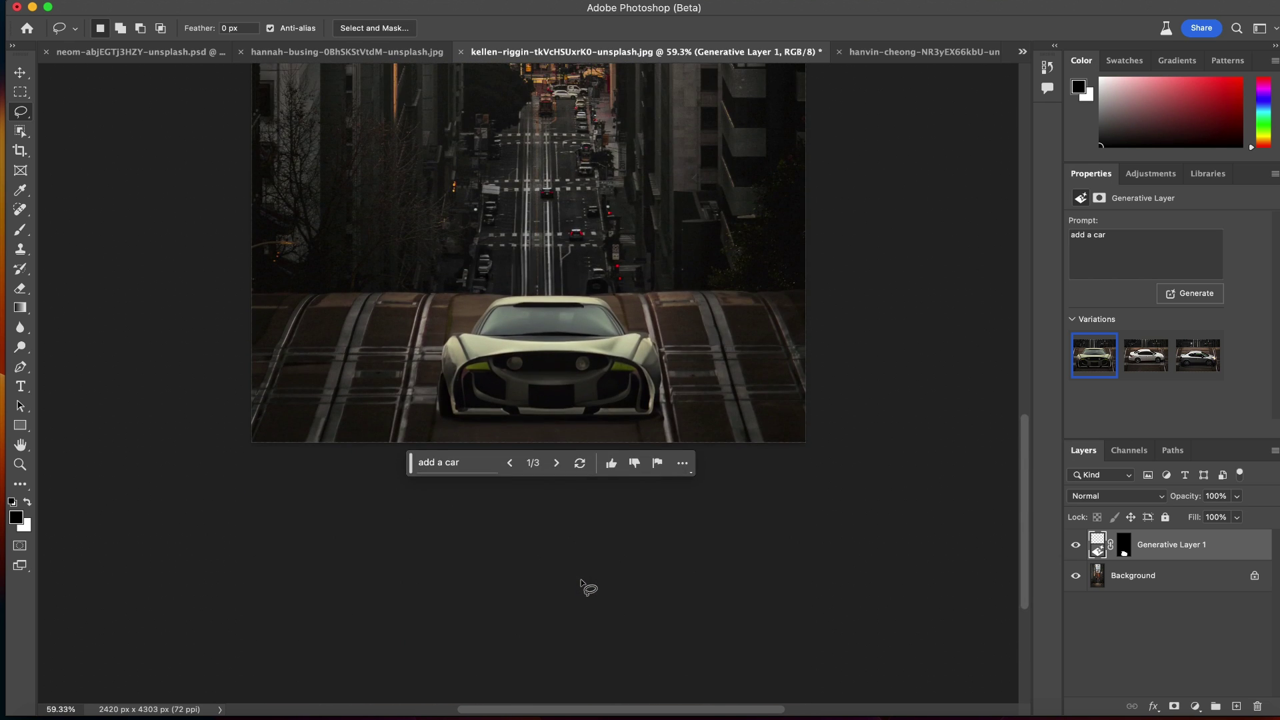
pyautogui.scroll(2, 587, 589)
pyautogui.scroll(3, 613, 464)
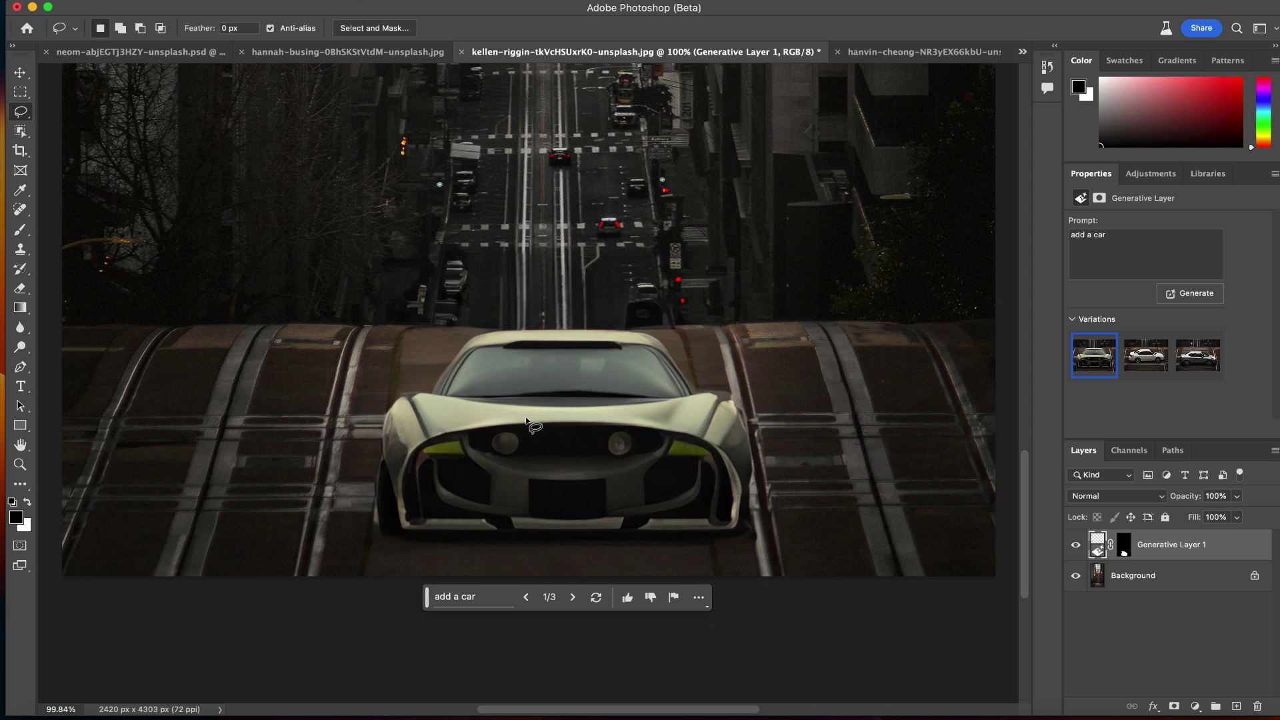
pyautogui.click(572, 598)
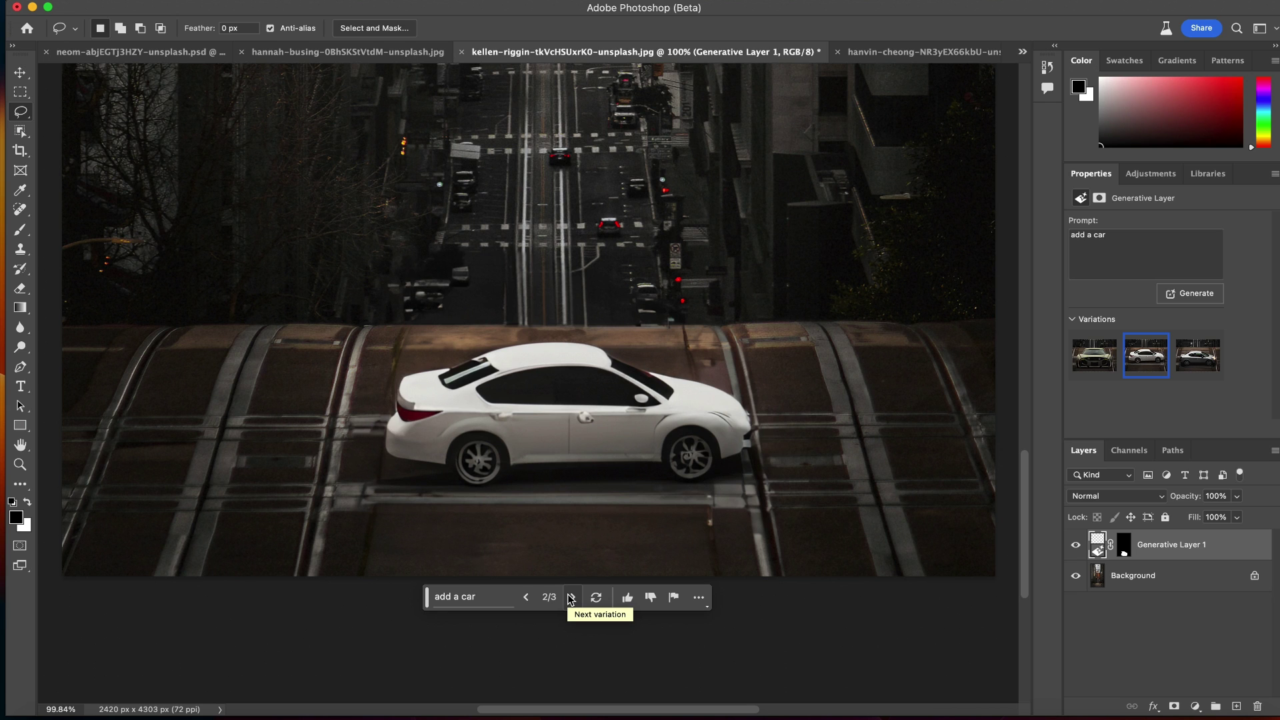
pyautogui.click(572, 597)
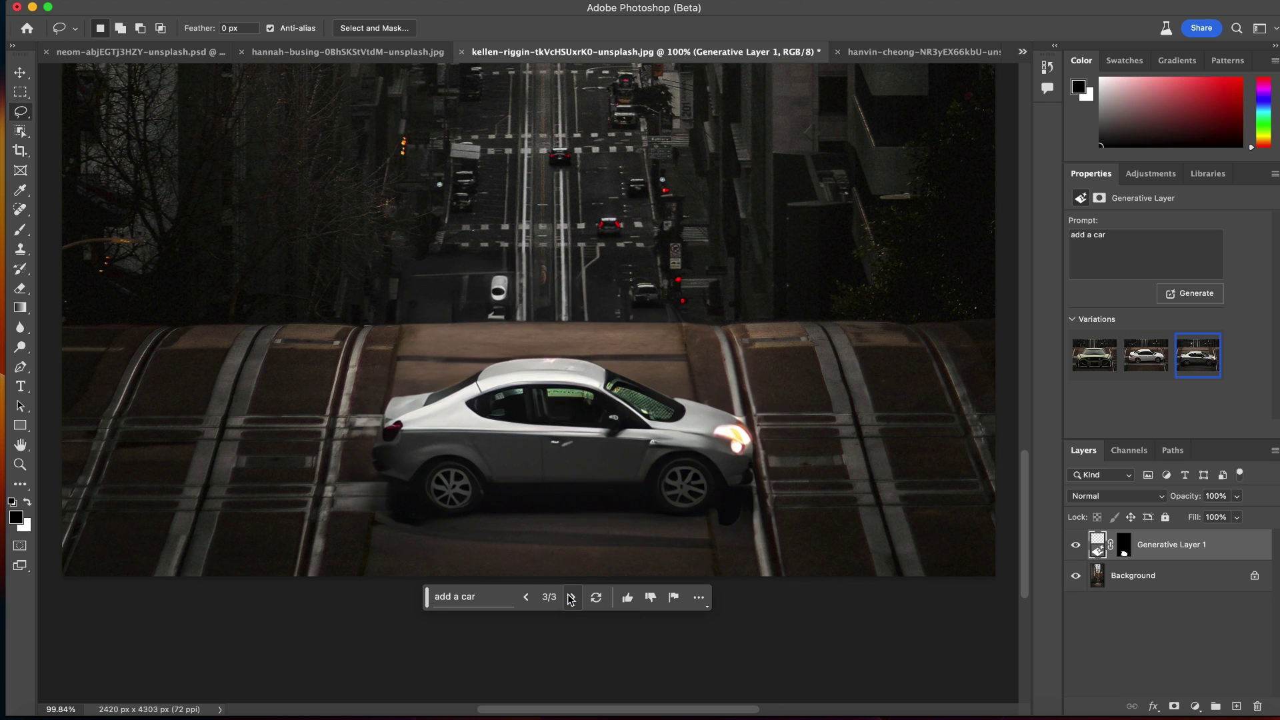
pyautogui.click(572, 597)
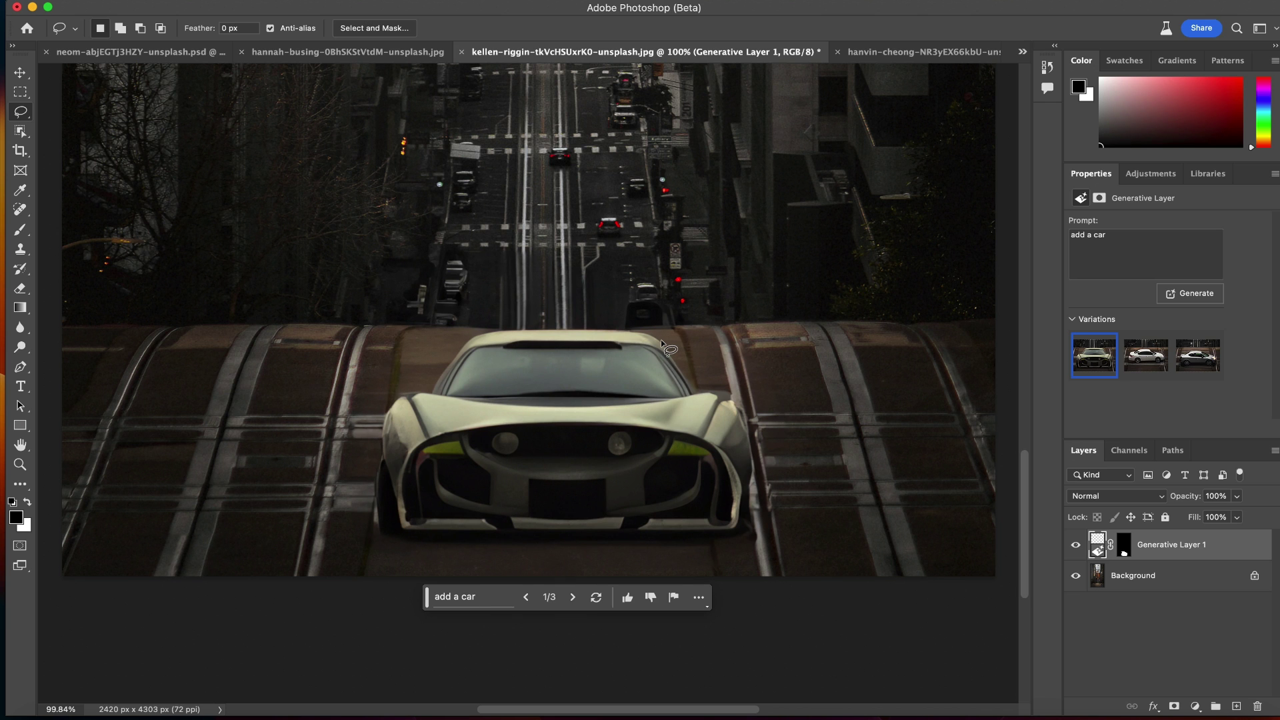
pyautogui.scroll(-5, 638, 407)
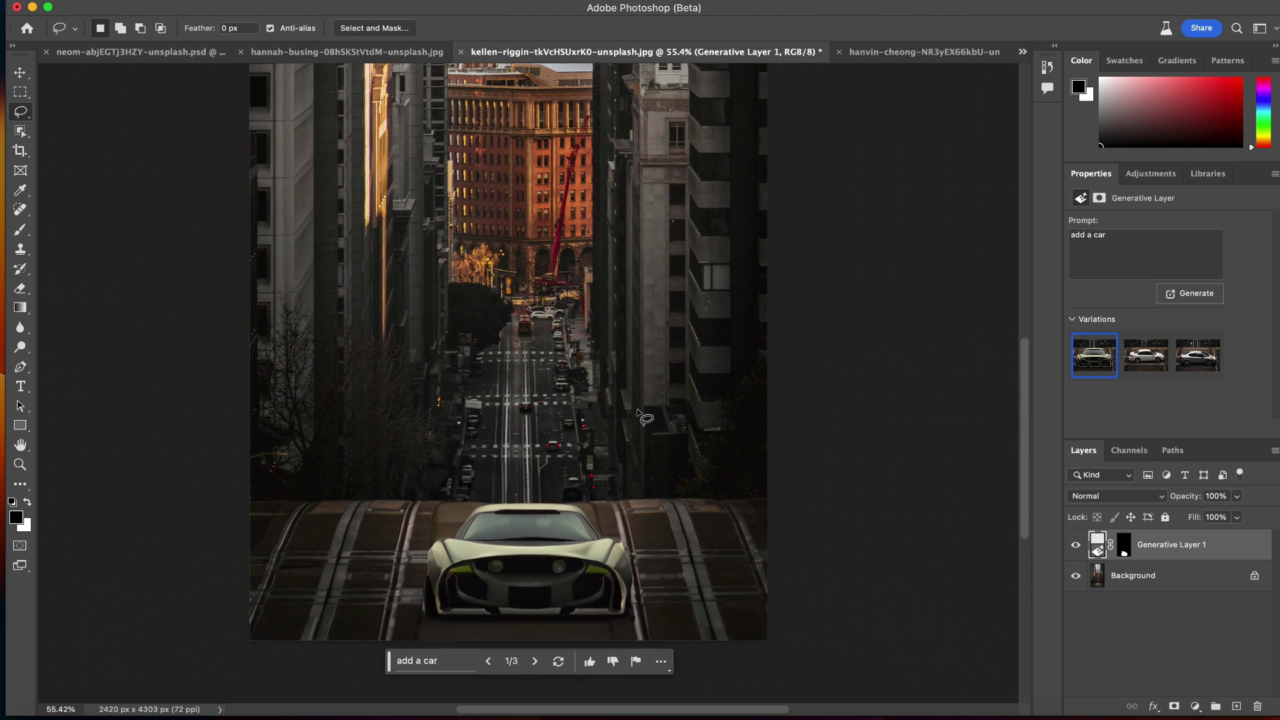
pyautogui.scroll(3, 638, 413)
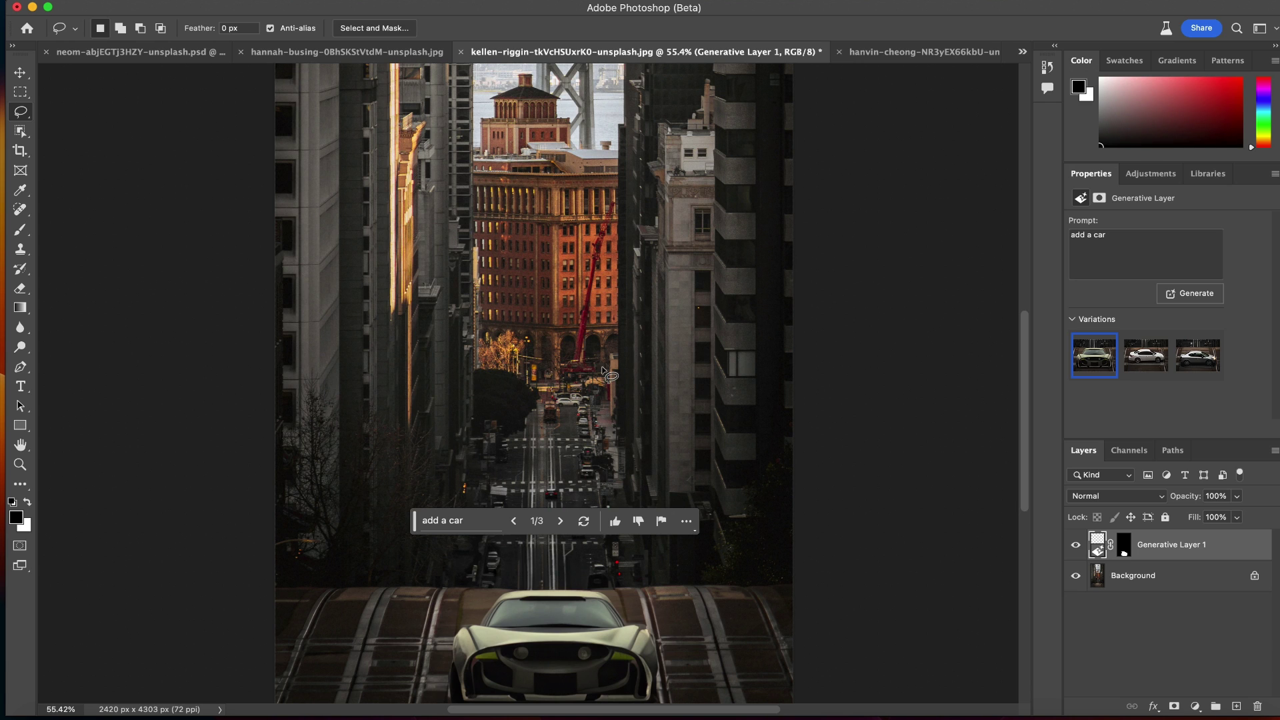
# - Hide and reshow the Background layer, then Generative Layer 1, to compare the generated car with the original road
pyautogui.scroll(-1, 506, 536)
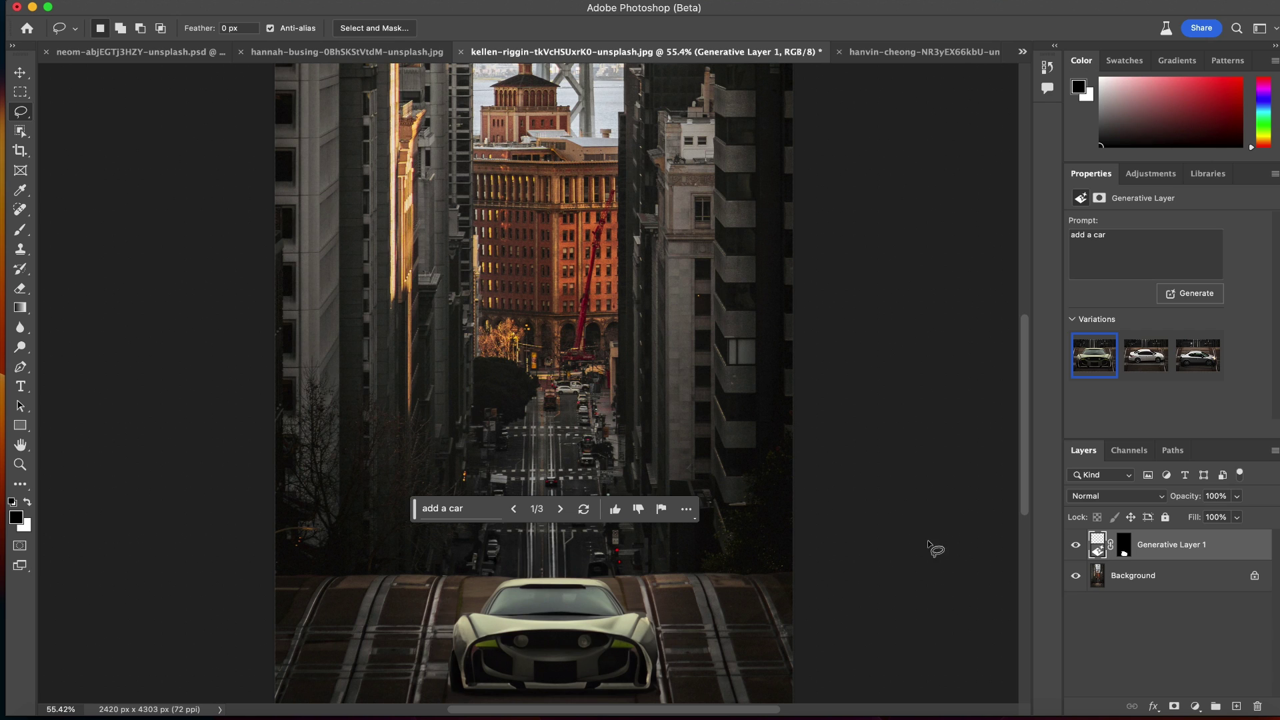
pyautogui.click(1077, 575)
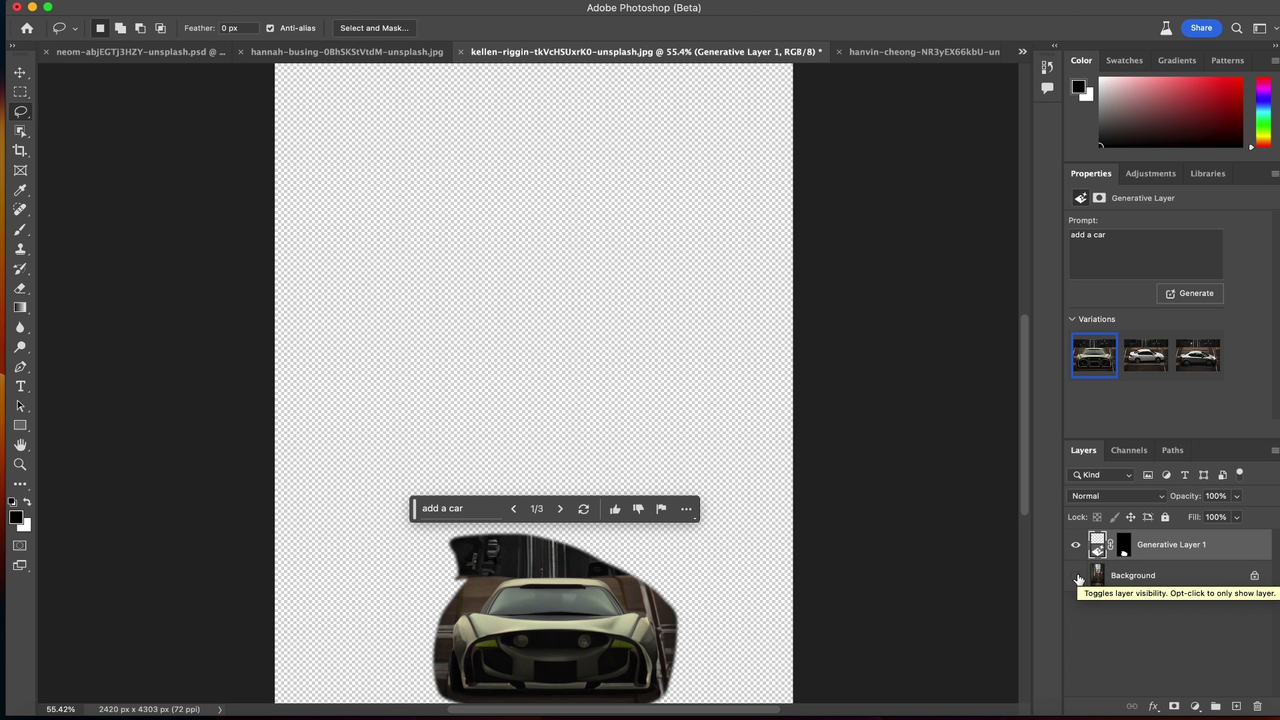
pyautogui.click(1077, 576)
pyautogui.click(1077, 545)
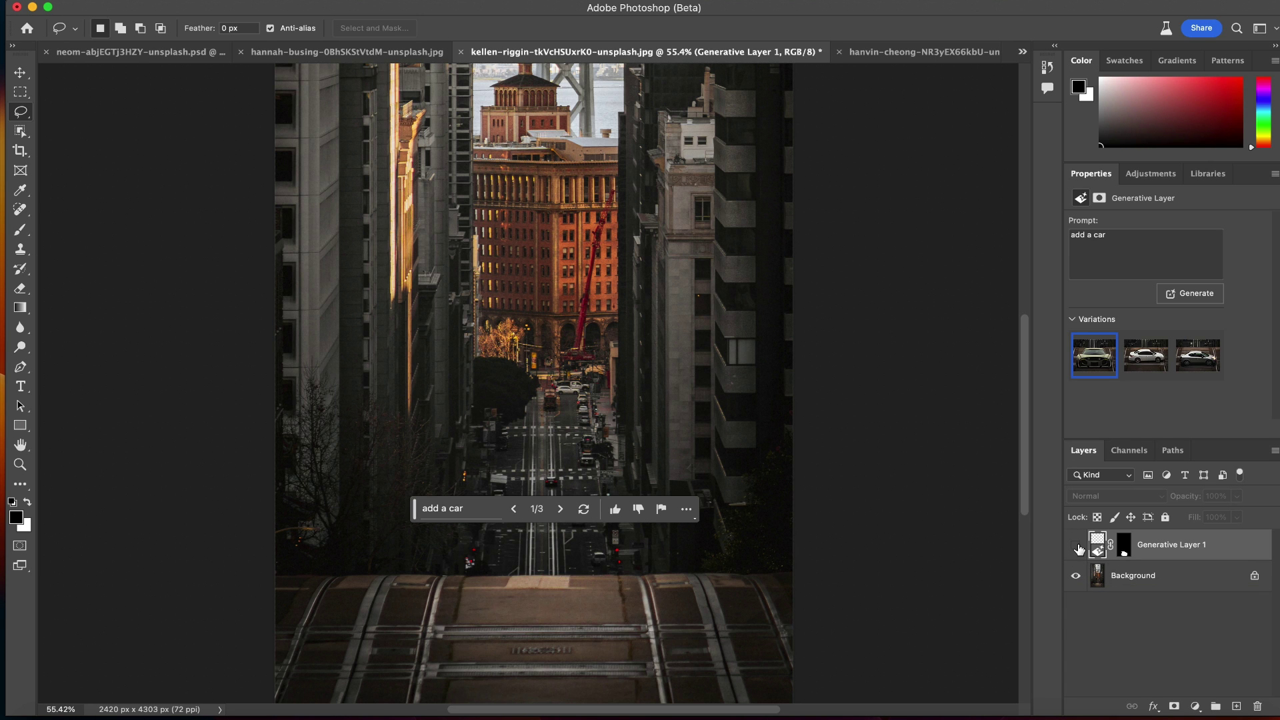
pyautogui.scroll(-1, 763, 558)
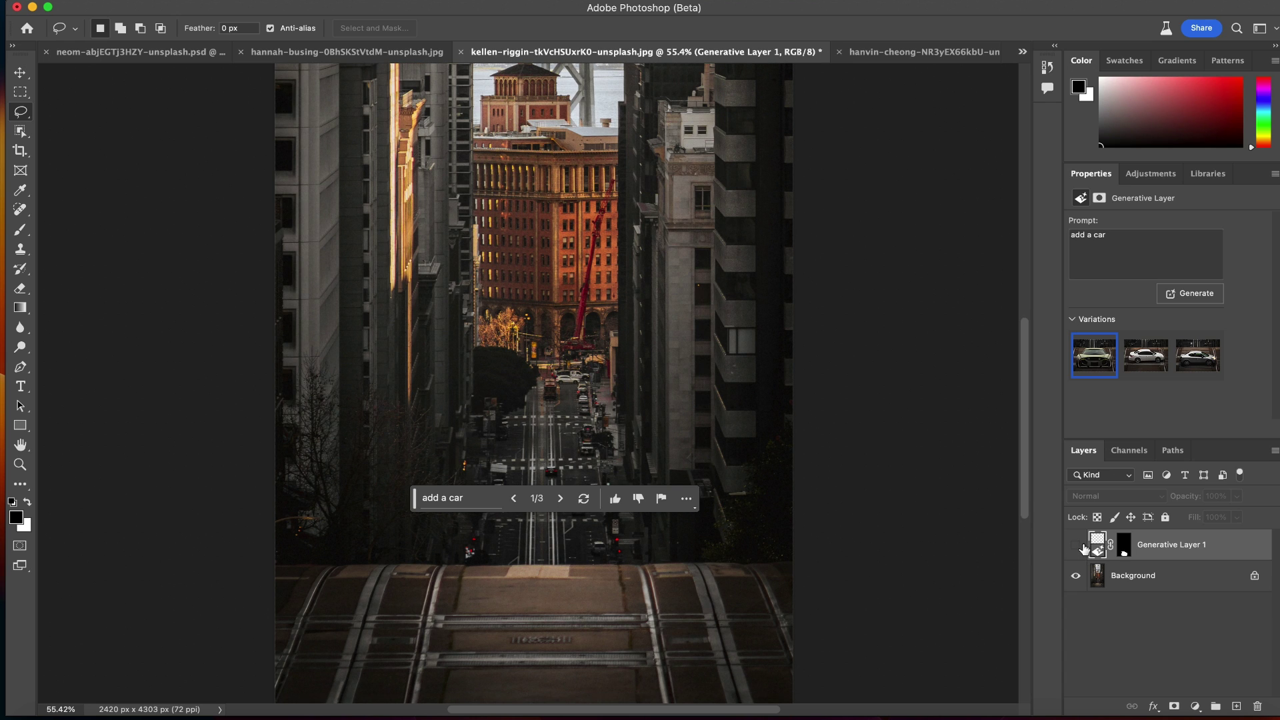
pyautogui.click(1075, 545)
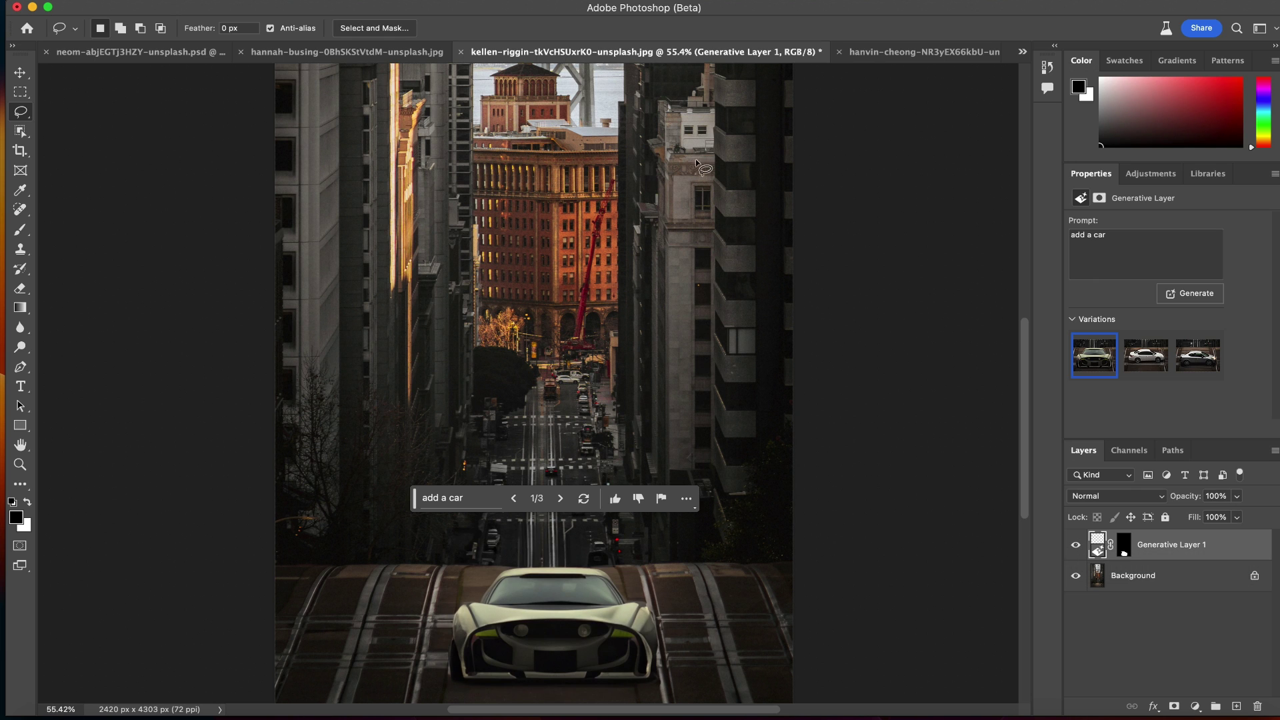
# - In the hanvin-cheong-NR3yEX66kbU-unsplash.jpg photo, lasso the grass above the lying man across the full image width
pyautogui.click(867, 54)
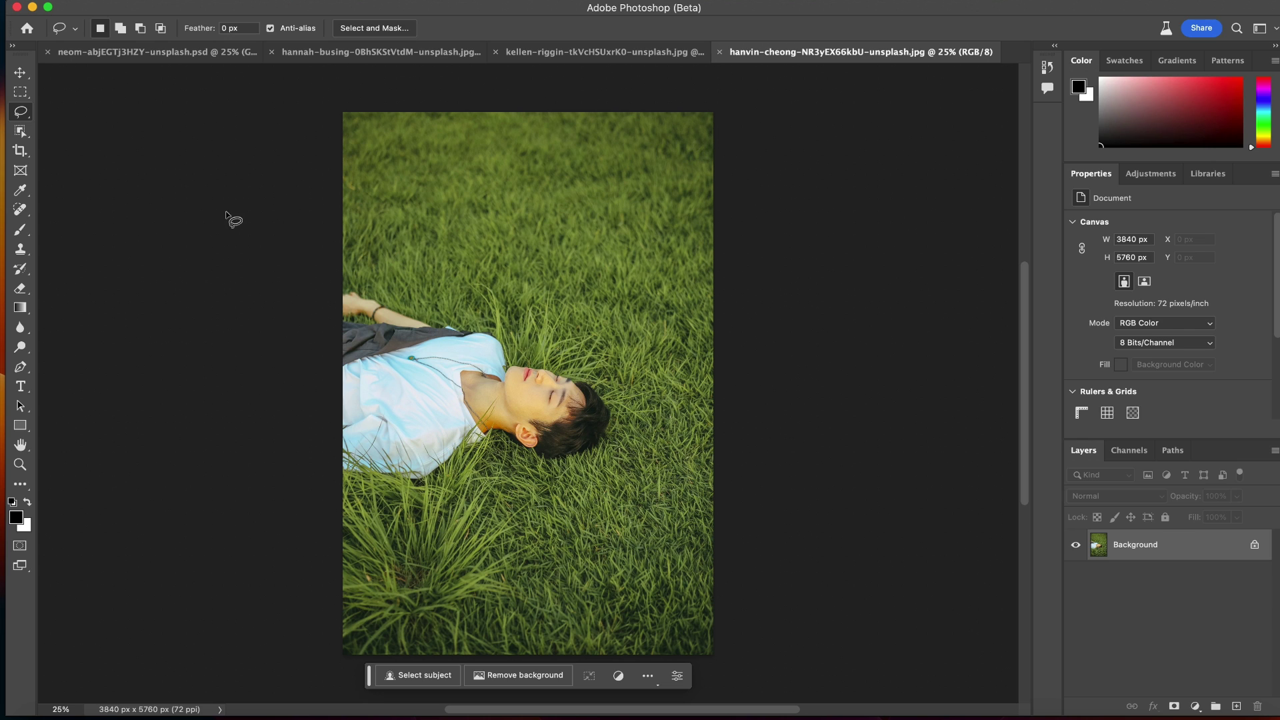
pyautogui.moveTo(683, 122)
pyautogui.mouseDown()
pyautogui.moveTo(335, 126)
pyautogui.moveTo(309, 186)
pyautogui.moveTo(495, 318)
pyautogui.moveTo(689, 332)
pyautogui.moveTo(720, 226)
pyautogui.moveTo(709, 65)
pyautogui.moveTo(650, 93)
pyautogui.mouseUp()
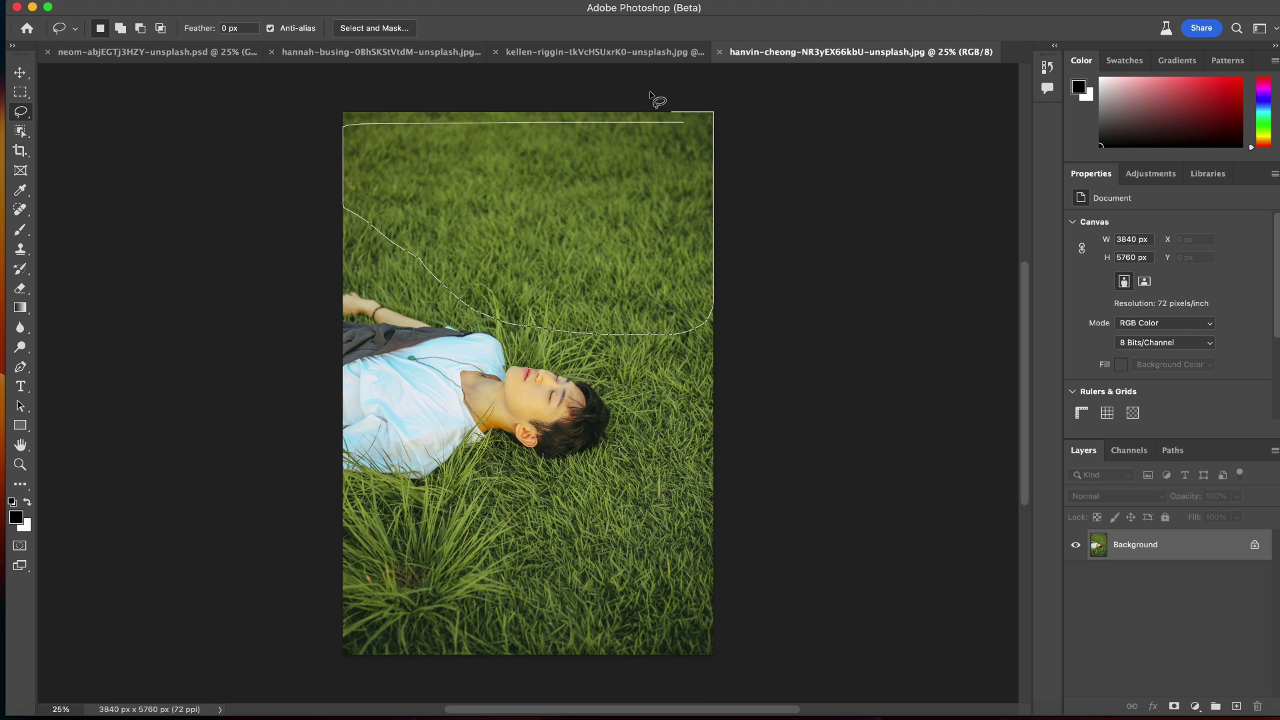
pyautogui.moveTo(592, 125); pyautogui.dragTo(592, 124)
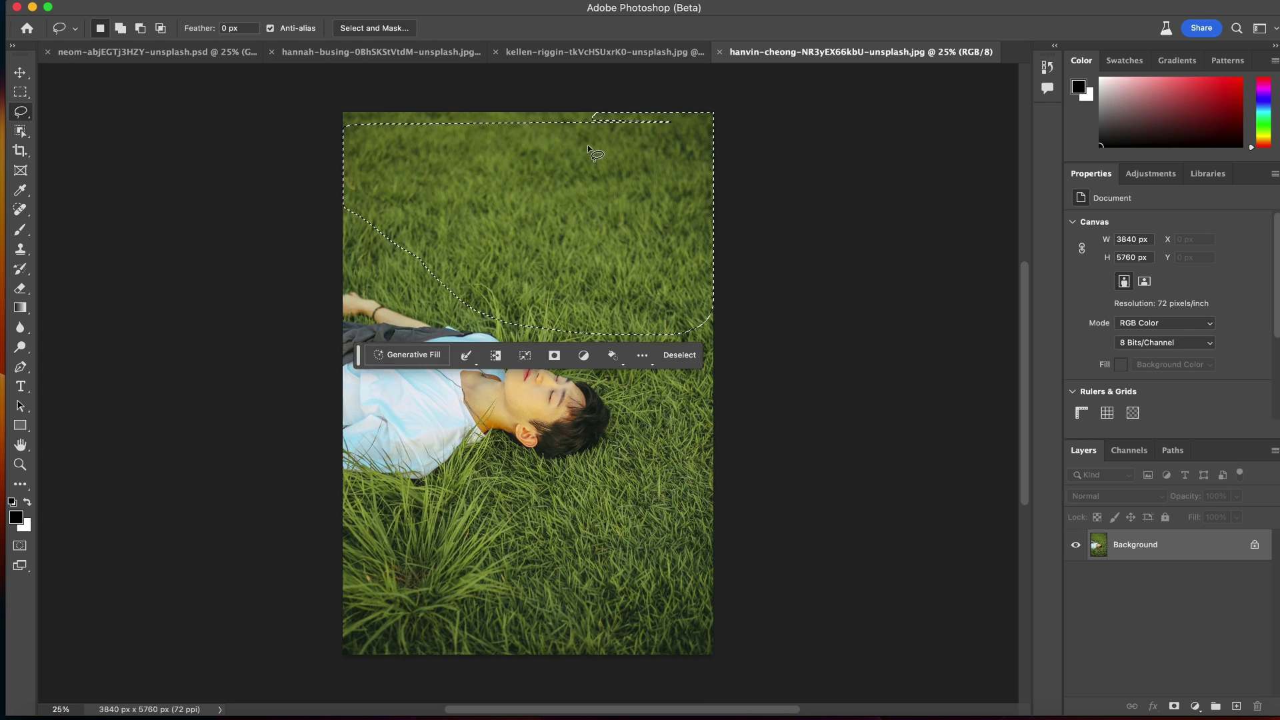
# - Run Generative Fill on the selected grass with the prompt "add a picnic table with food"
pyautogui.click(432, 356)
pyautogui.write('add a pi')
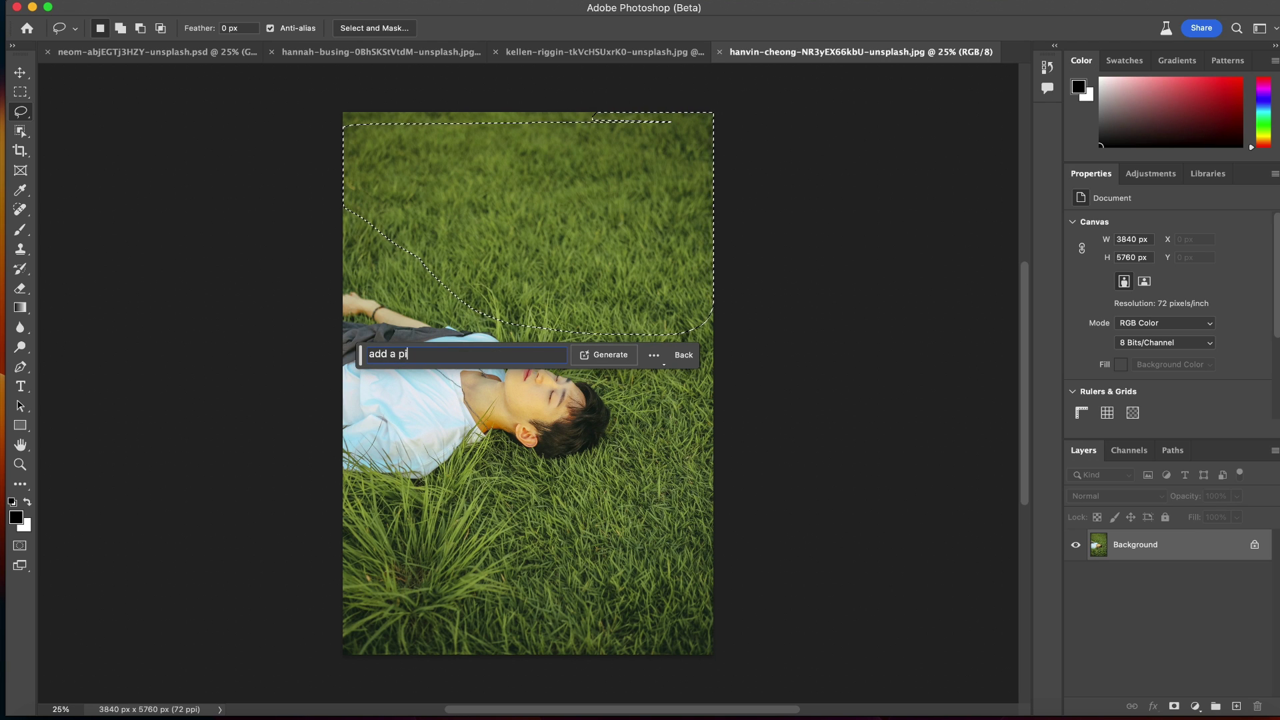
pyautogui.write('cnic table a')
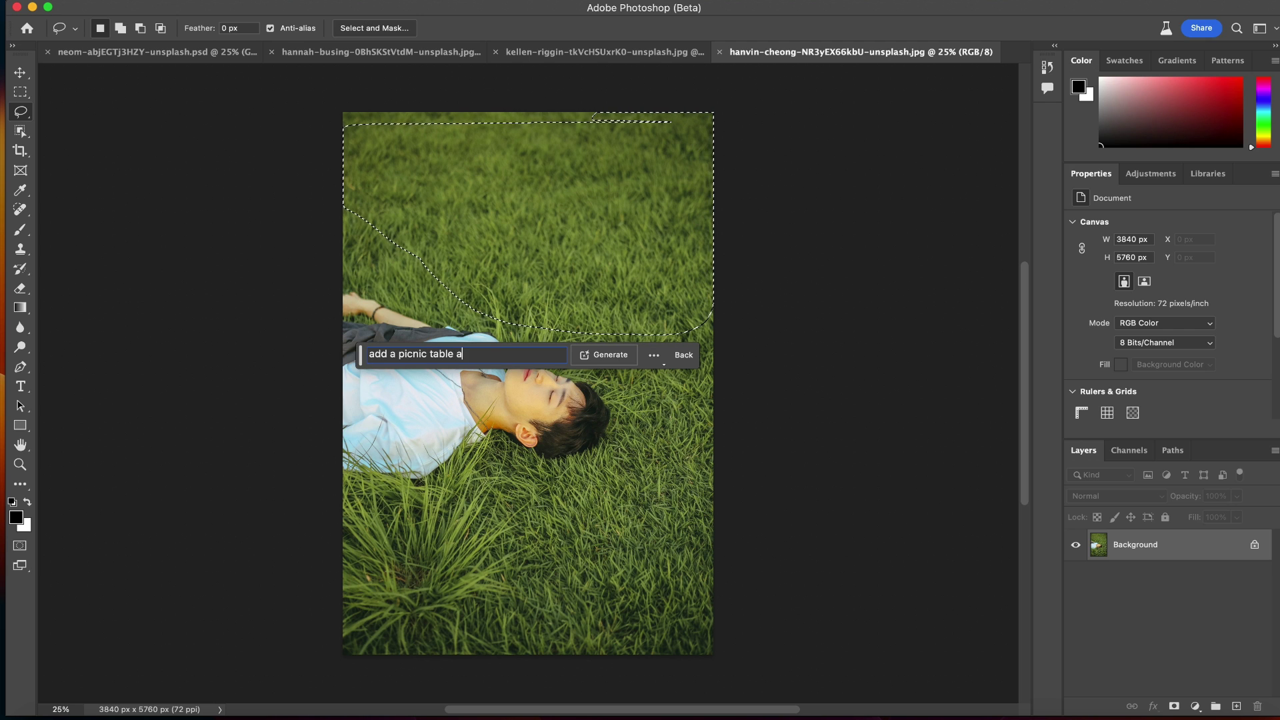
pyautogui.press('BackSpace')
pyautogui.write('with food')
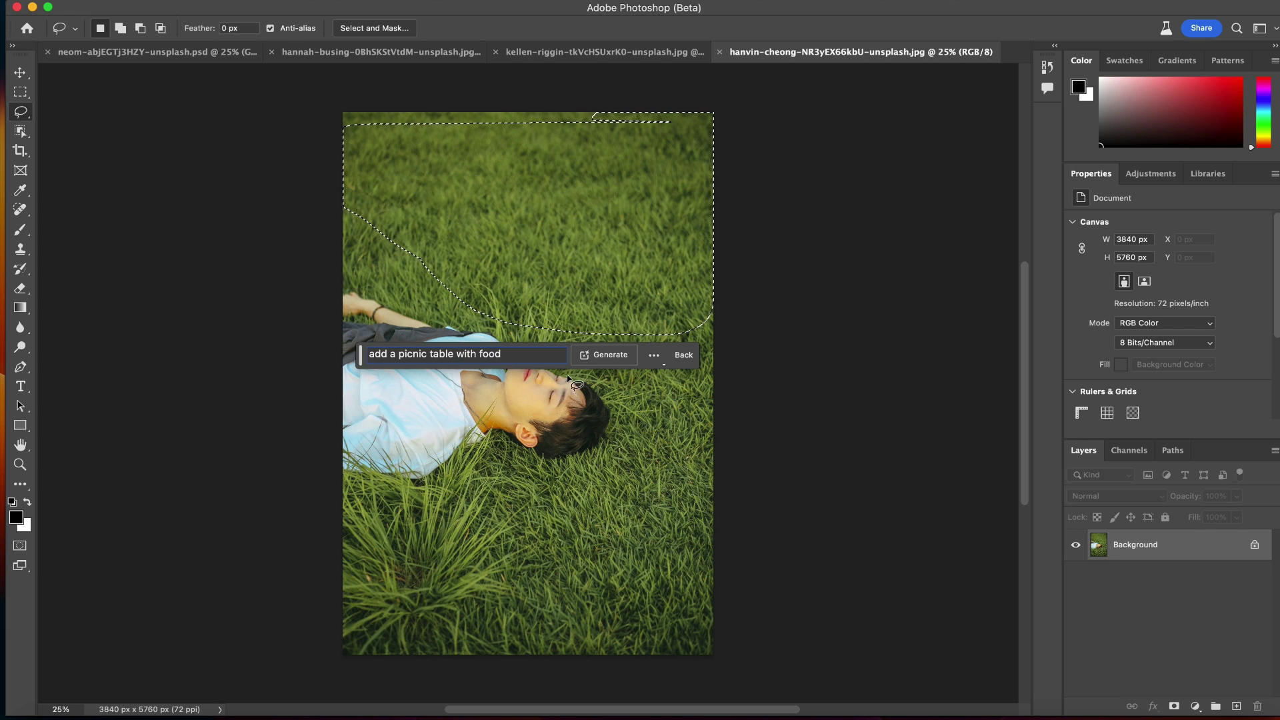
pyautogui.click(599, 356)
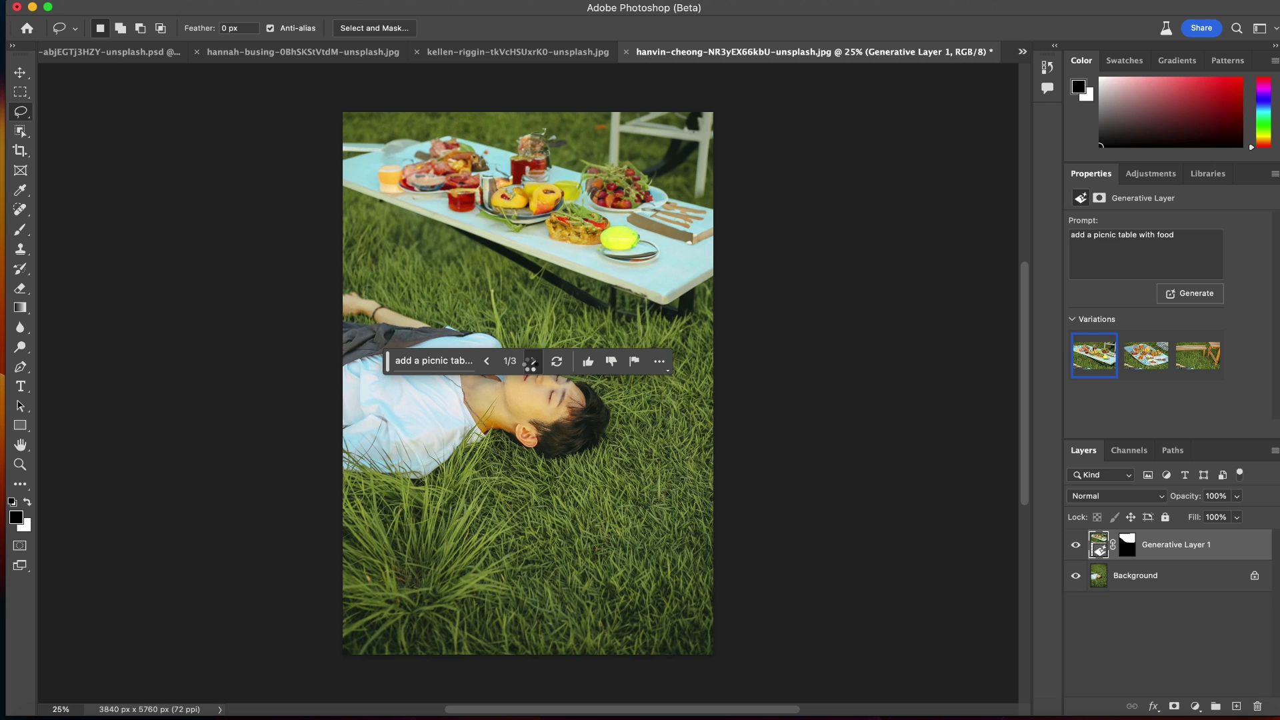
# - Compare the picnic variations, hiding and reshowing each layer in turn on the second one, and settle on the second variation
pyautogui.click(533, 362)
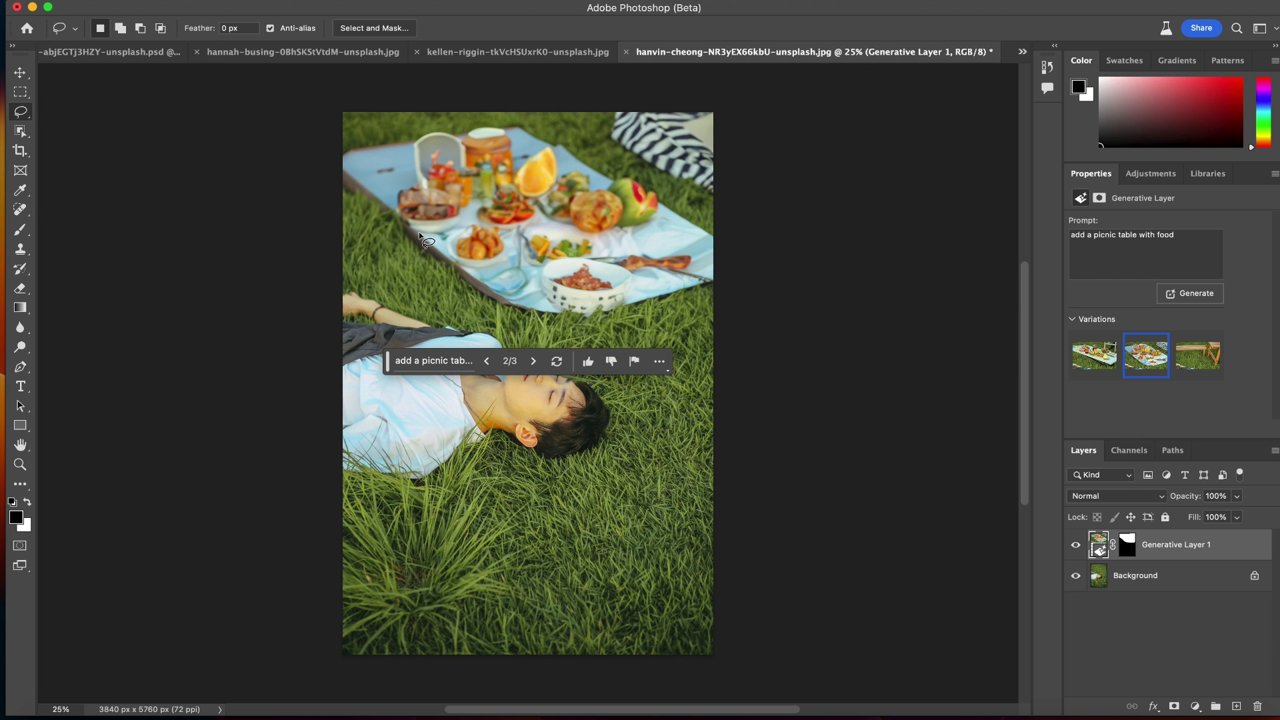
pyautogui.click(1076, 578)
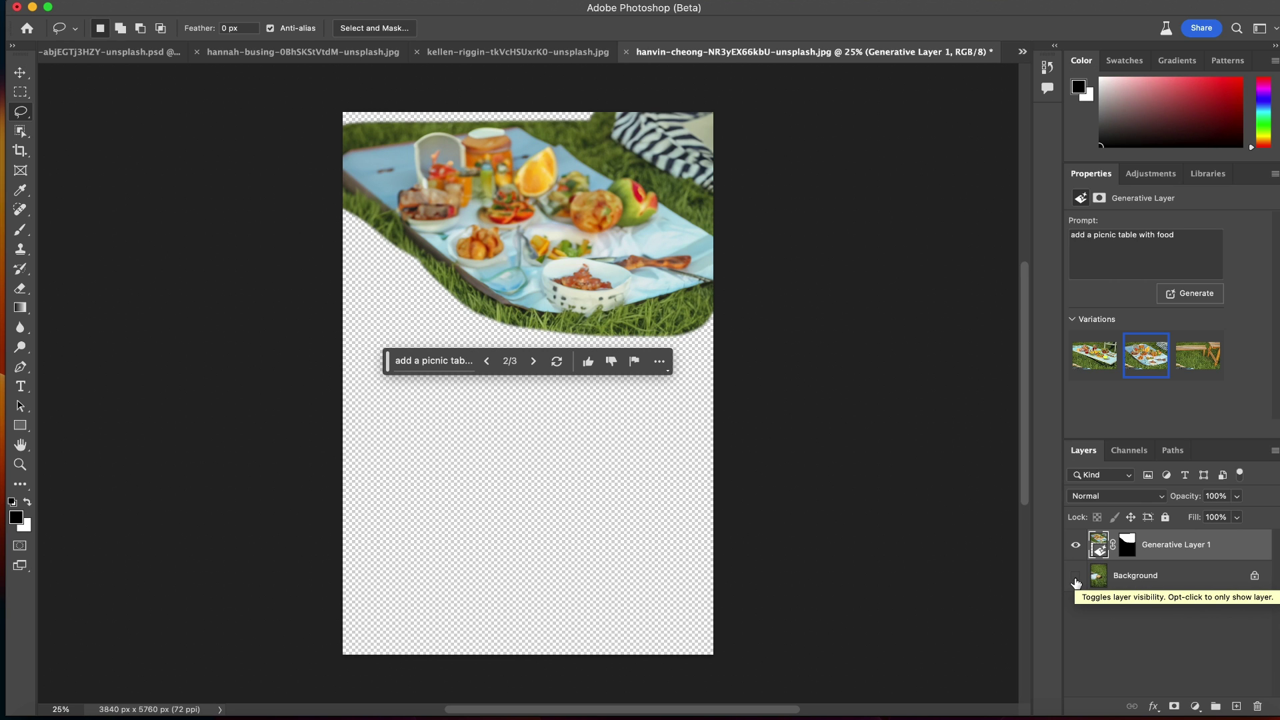
pyautogui.click(1075, 580)
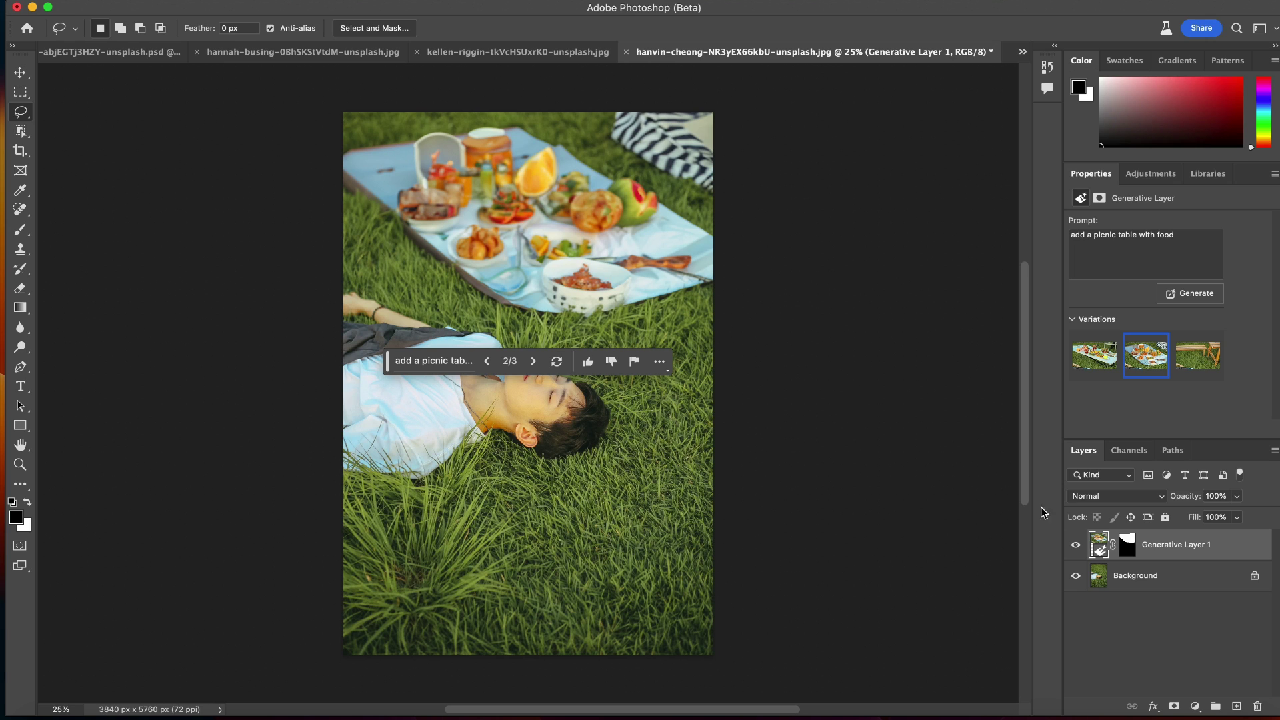
pyautogui.click(1077, 546)
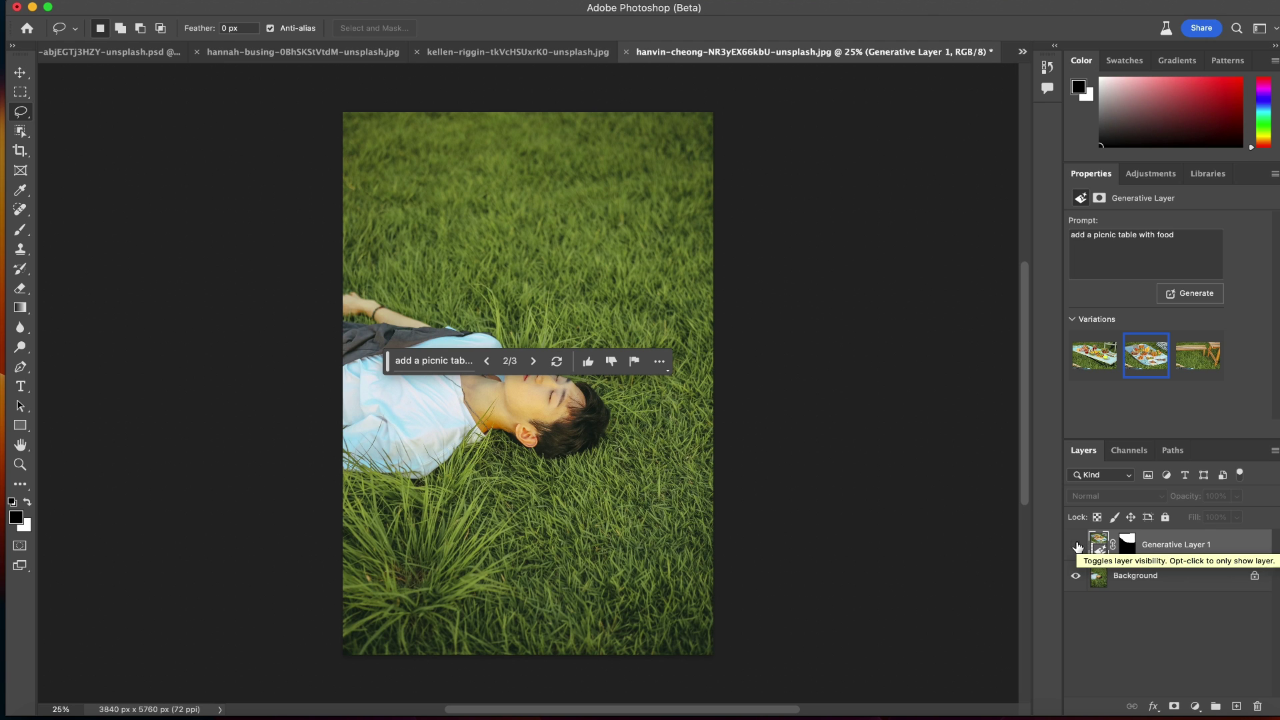
pyautogui.click(1076, 546)
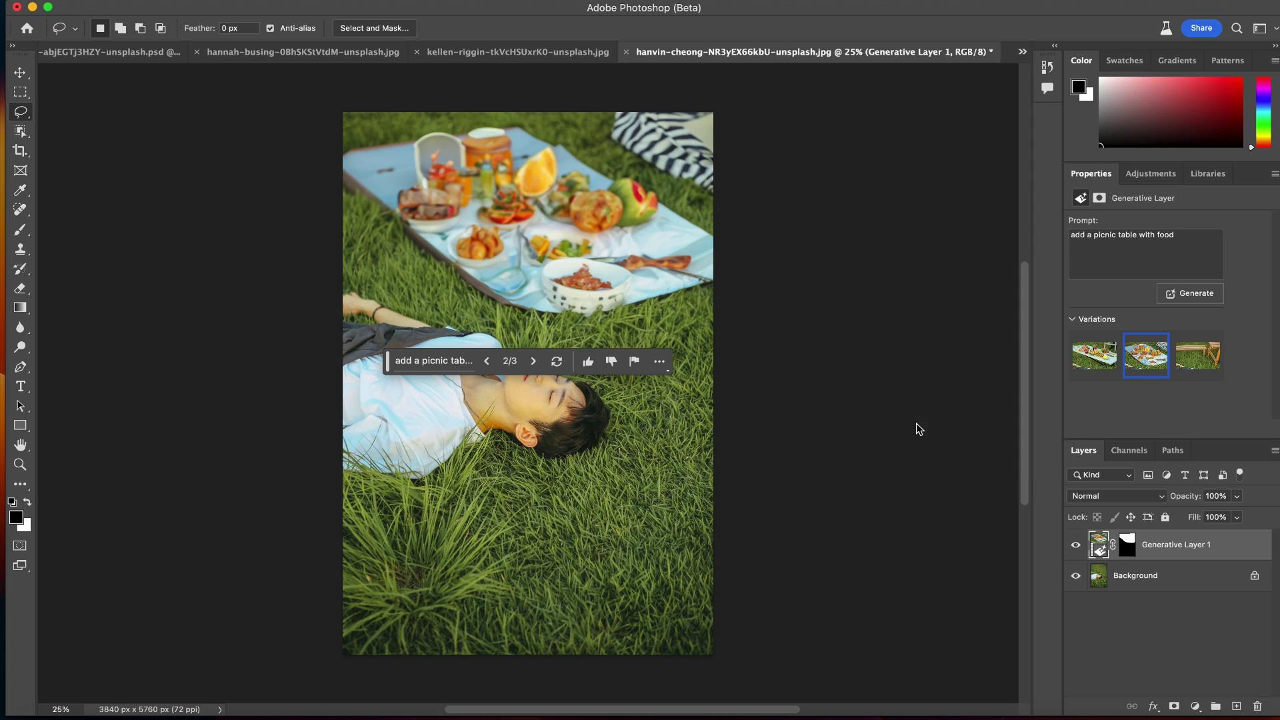
pyautogui.click(534, 361)
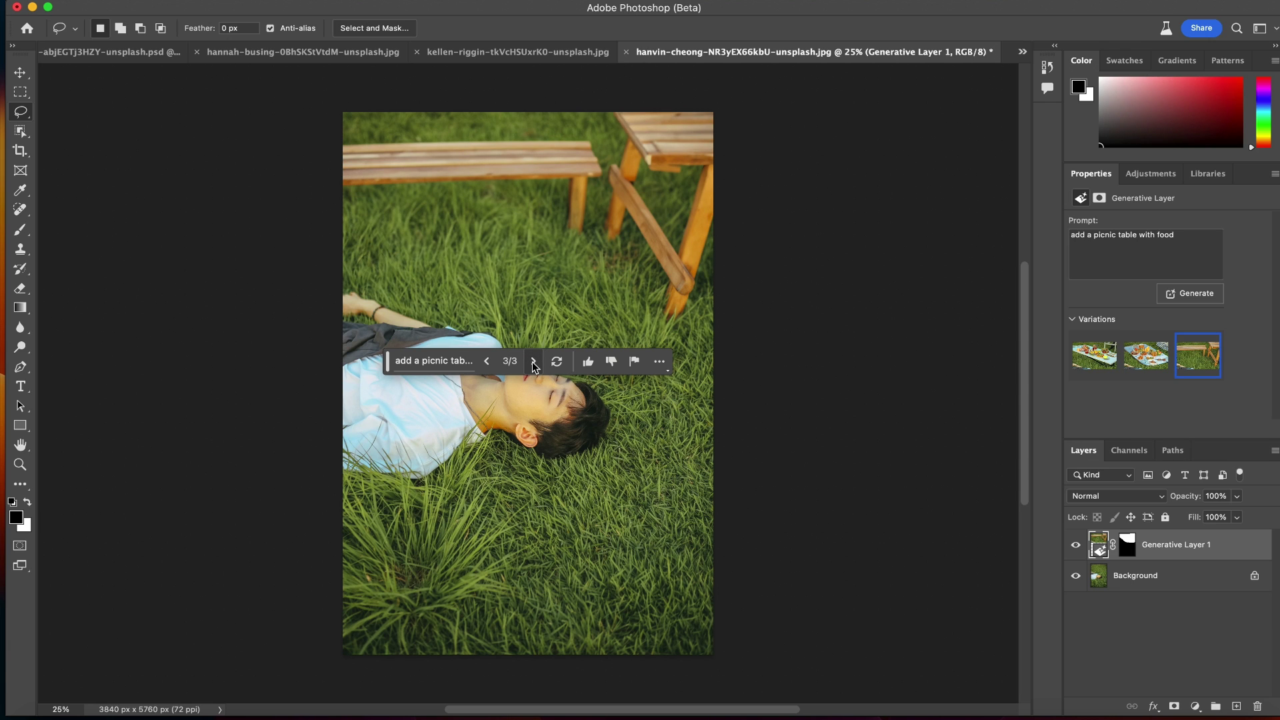
pyautogui.click(487, 362)
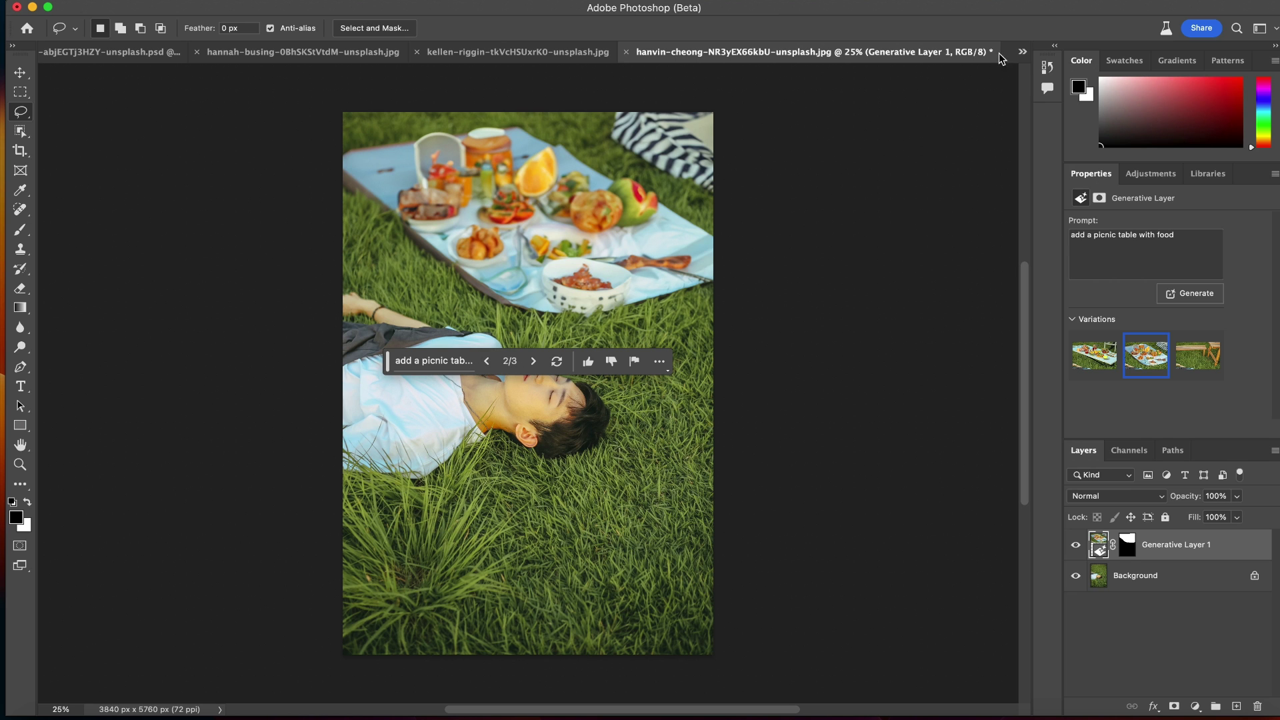
# - Review the generated results in the street, underwater and table-setting photos, and return to the picnic photo
pyautogui.click(1021, 52)
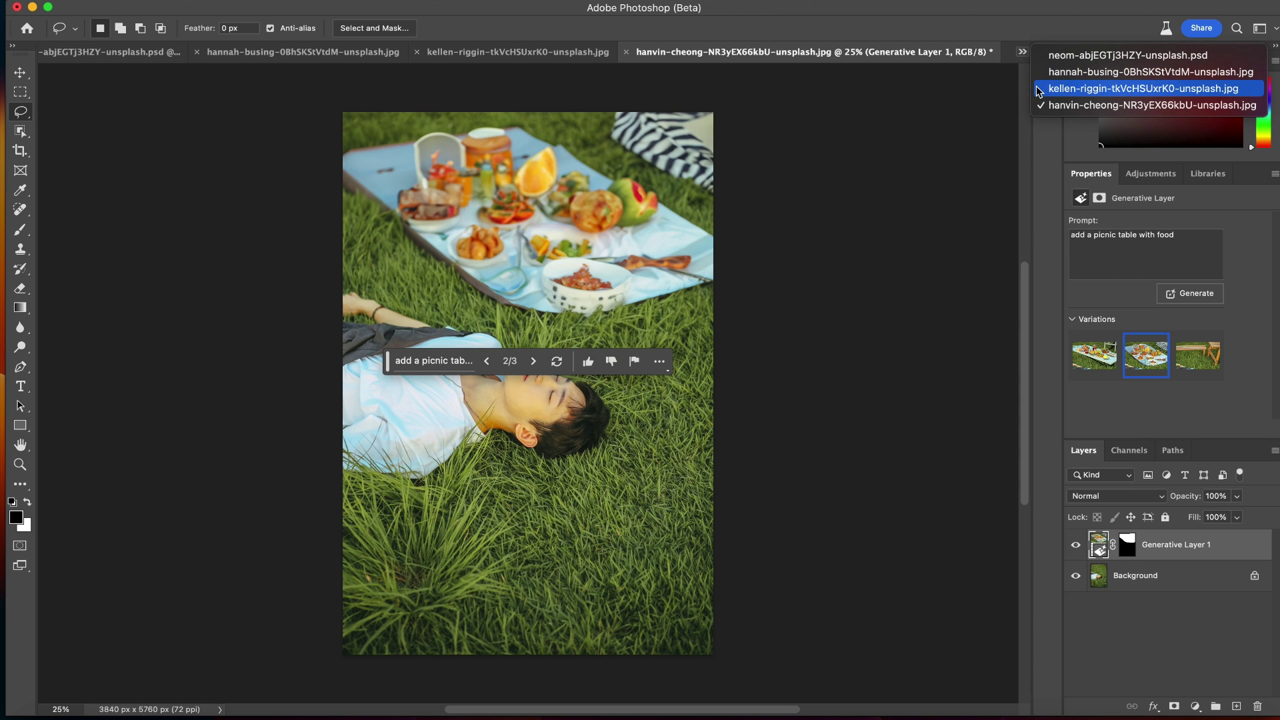
pyautogui.click(1035, 88)
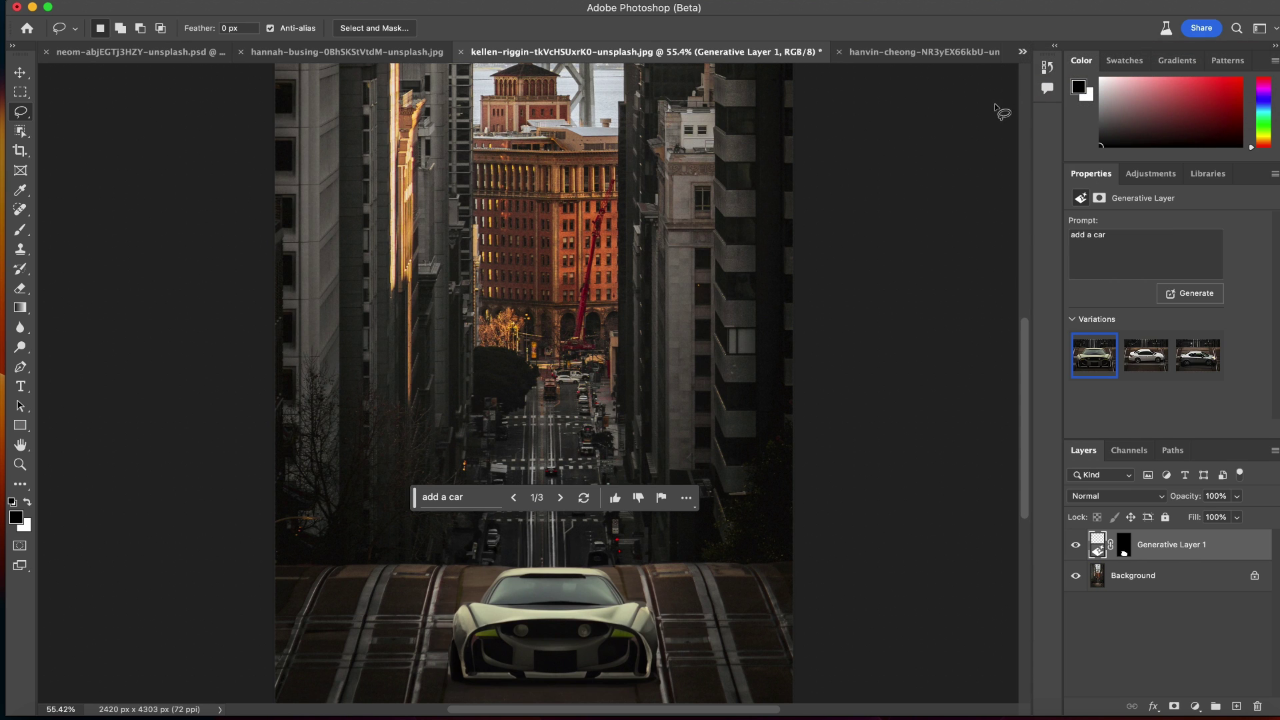
pyautogui.click(1022, 53)
pyautogui.click(1134, 105)
pyautogui.click(117, 54)
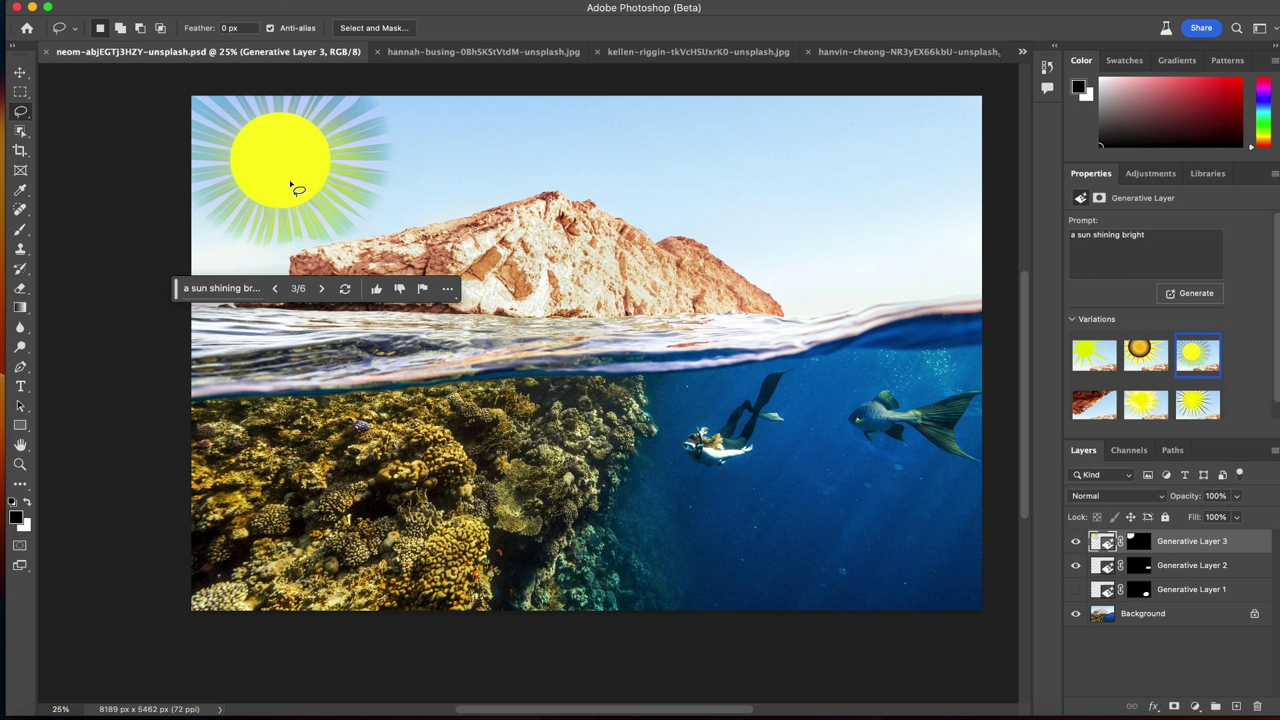
pyautogui.click(430, 54)
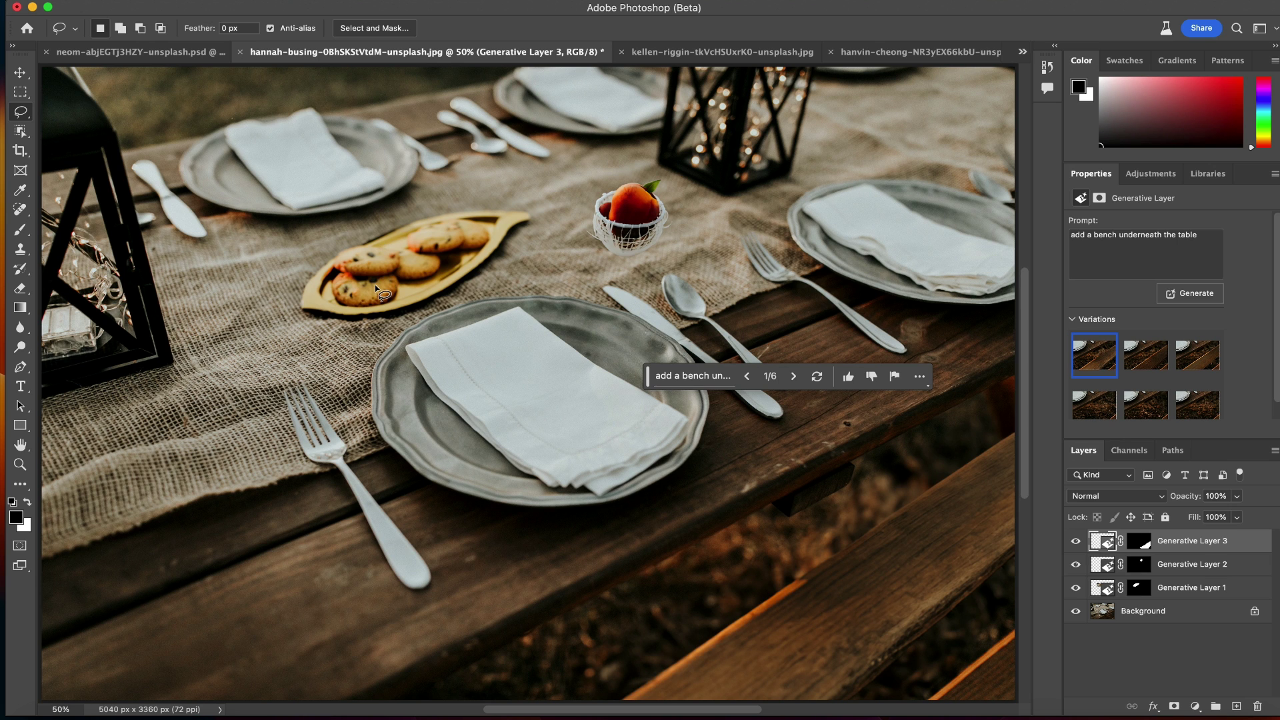
pyautogui.click(657, 52)
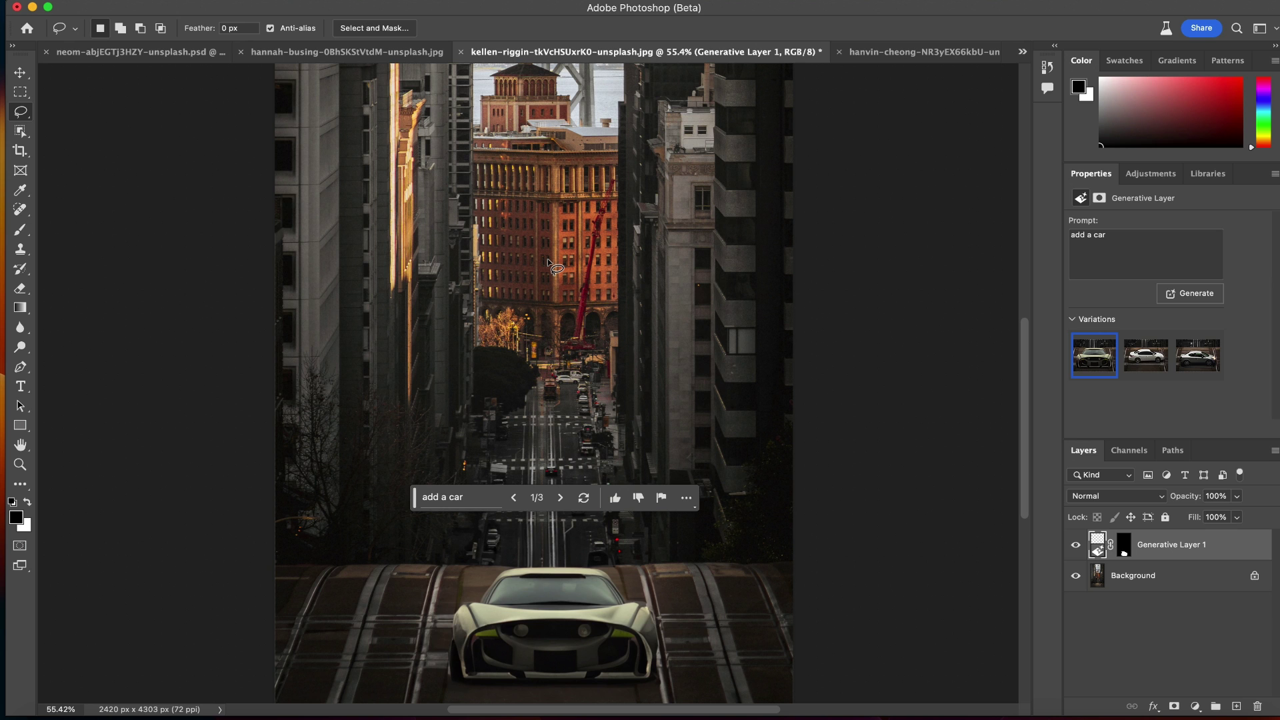
pyautogui.click(890, 53)
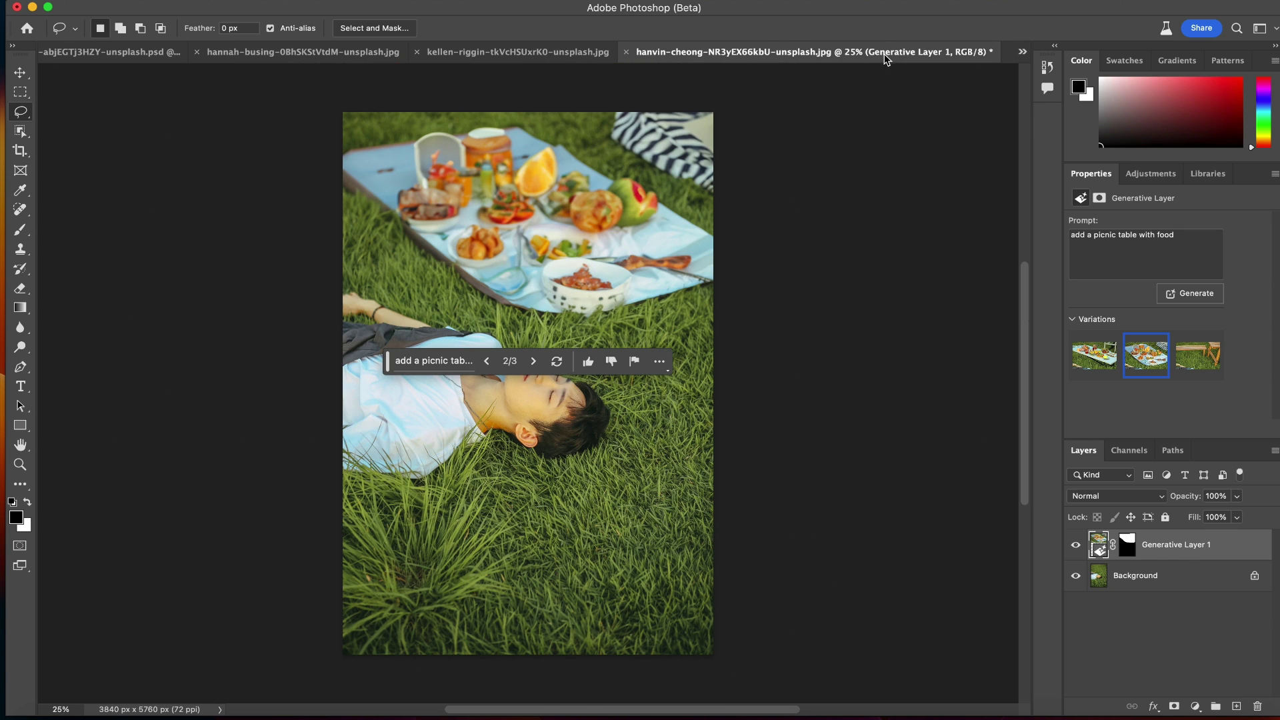
pyautogui.click(1022, 53)
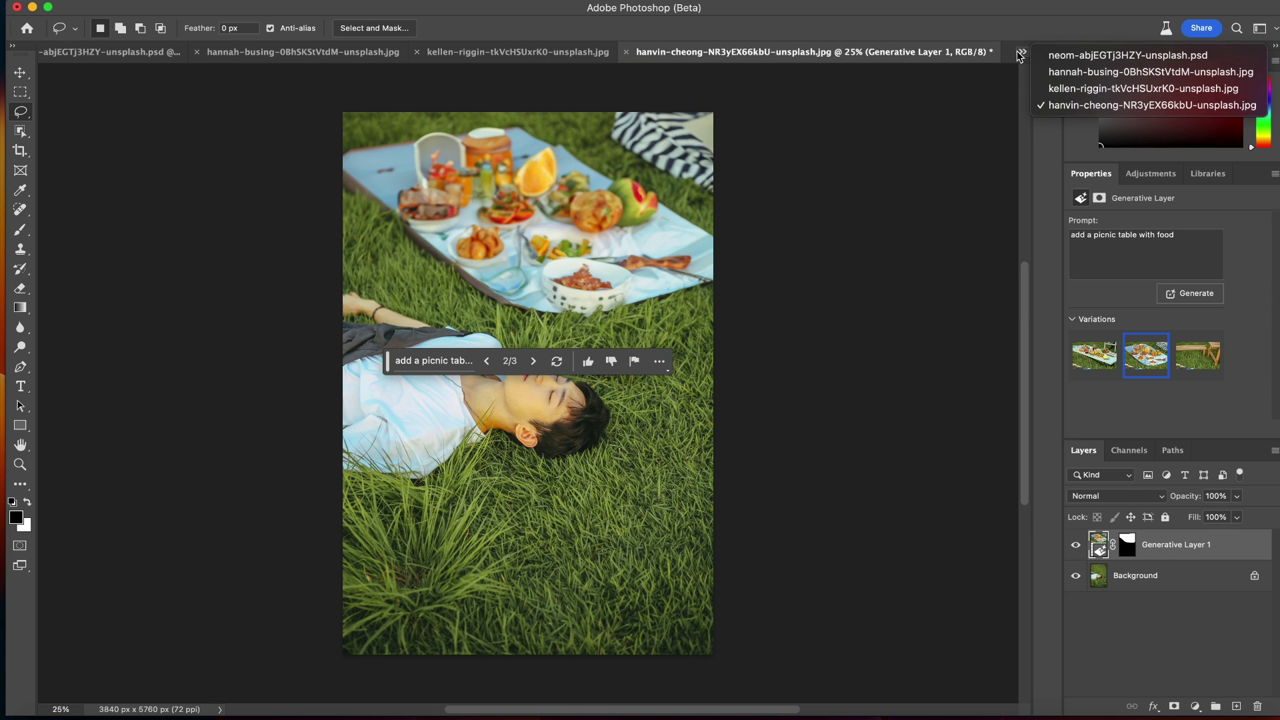
pyautogui.click(1020, 53)
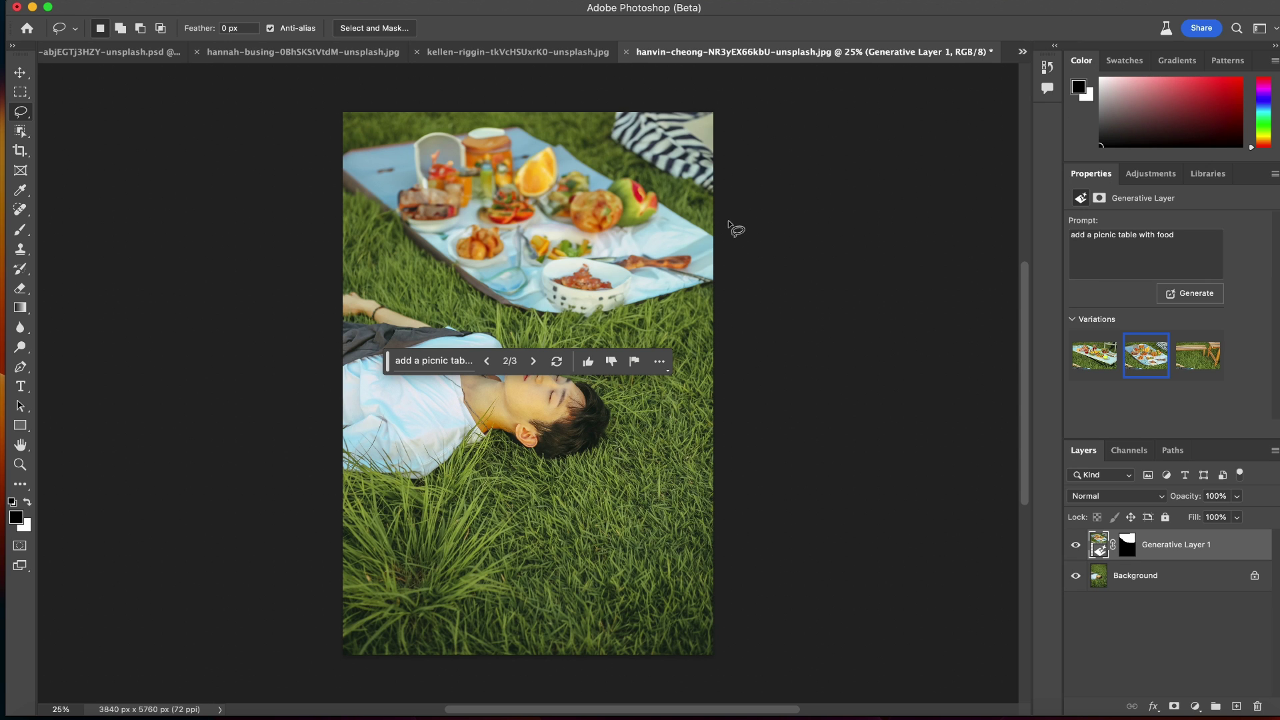
# - Open the picnic fill's prompt, then revisit the table-setting and underwater photos and finish on the street photo with the car
pyautogui.click(436, 364)
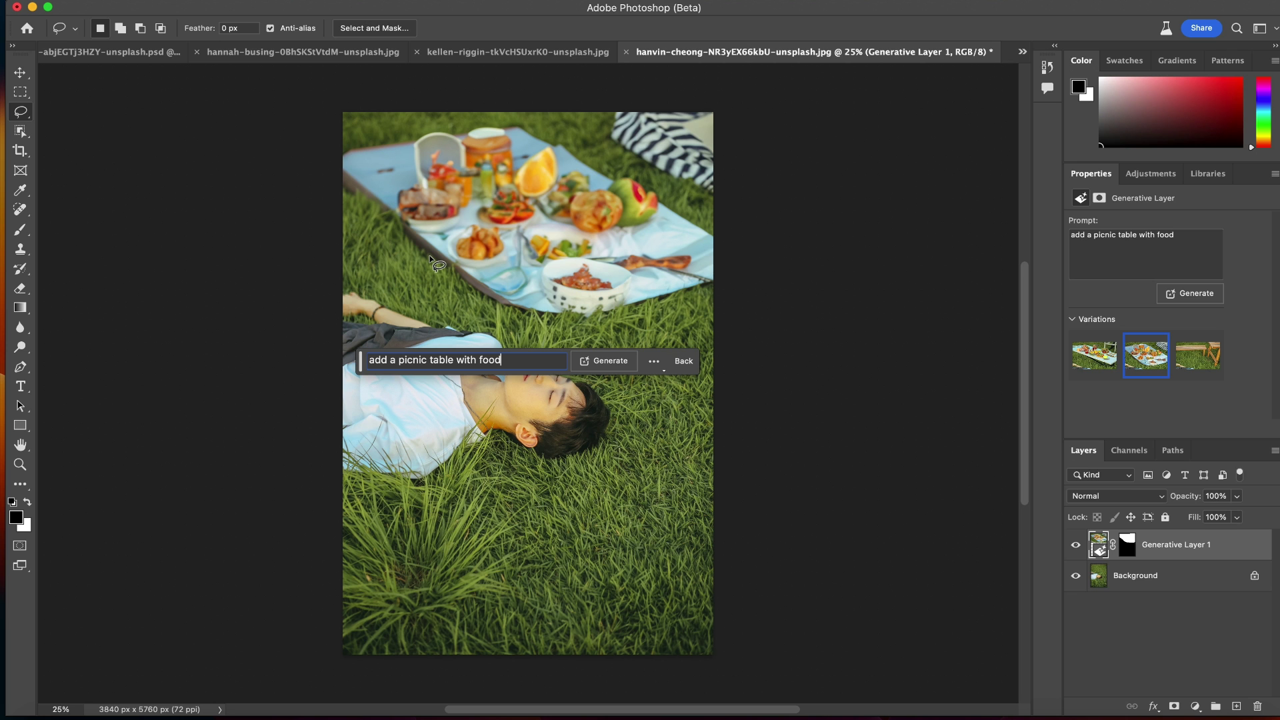
pyautogui.click(475, 53)
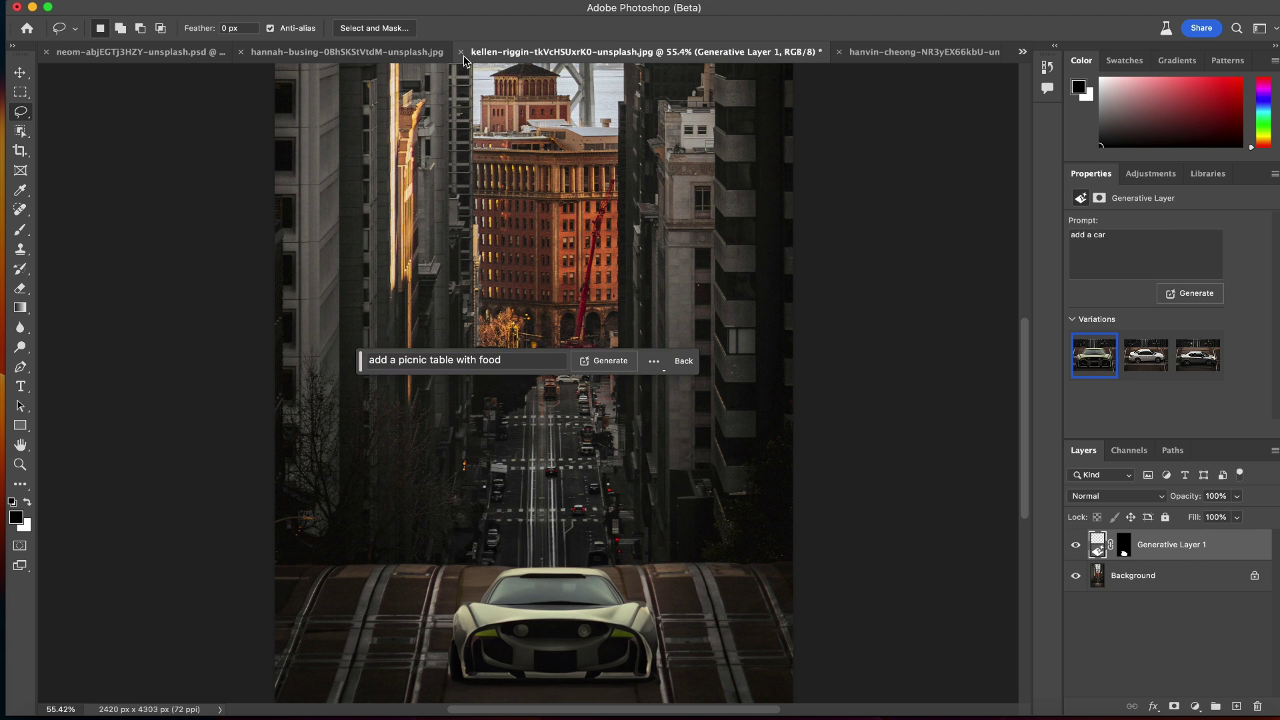
pyautogui.click(372, 54)
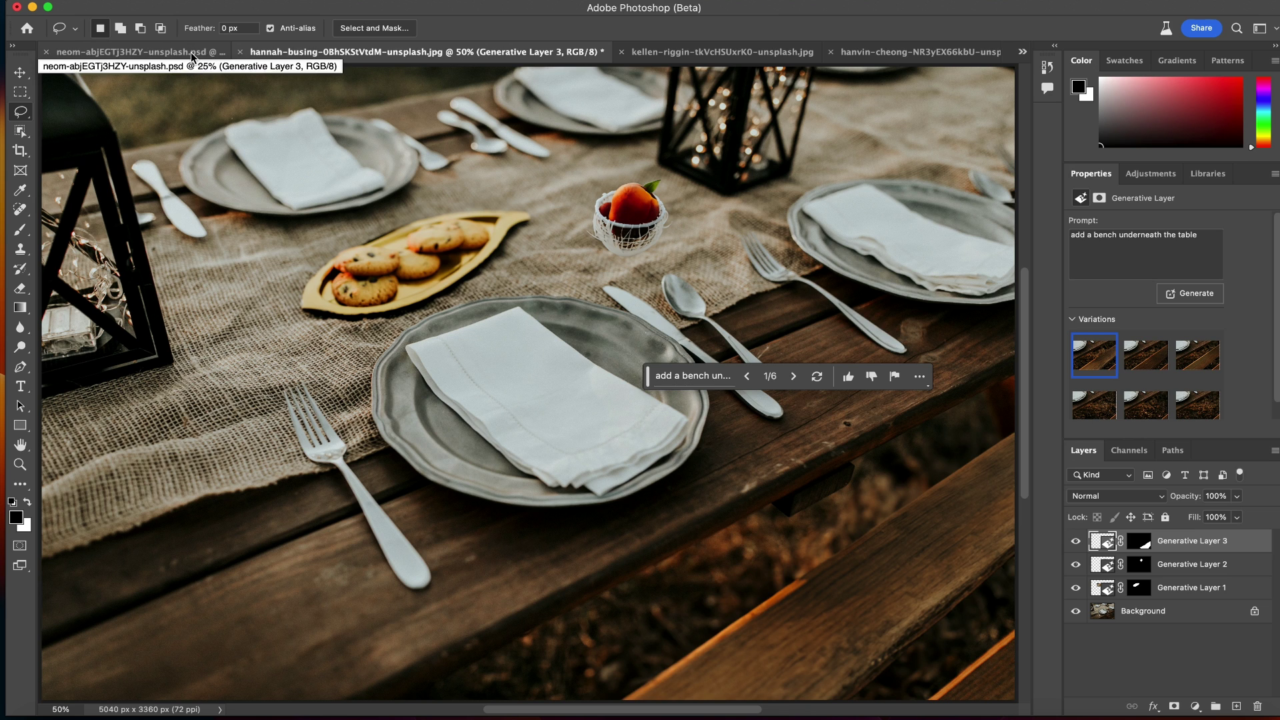
pyautogui.click(190, 52)
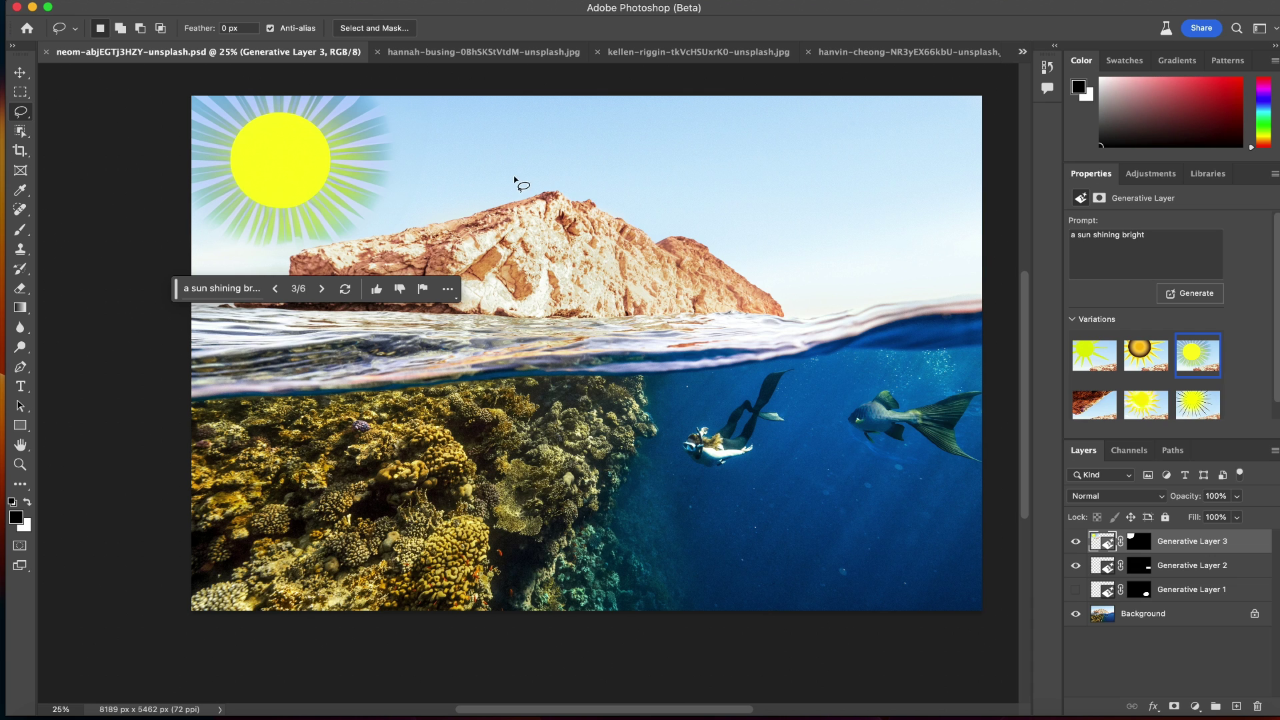
pyautogui.click(509, 52)
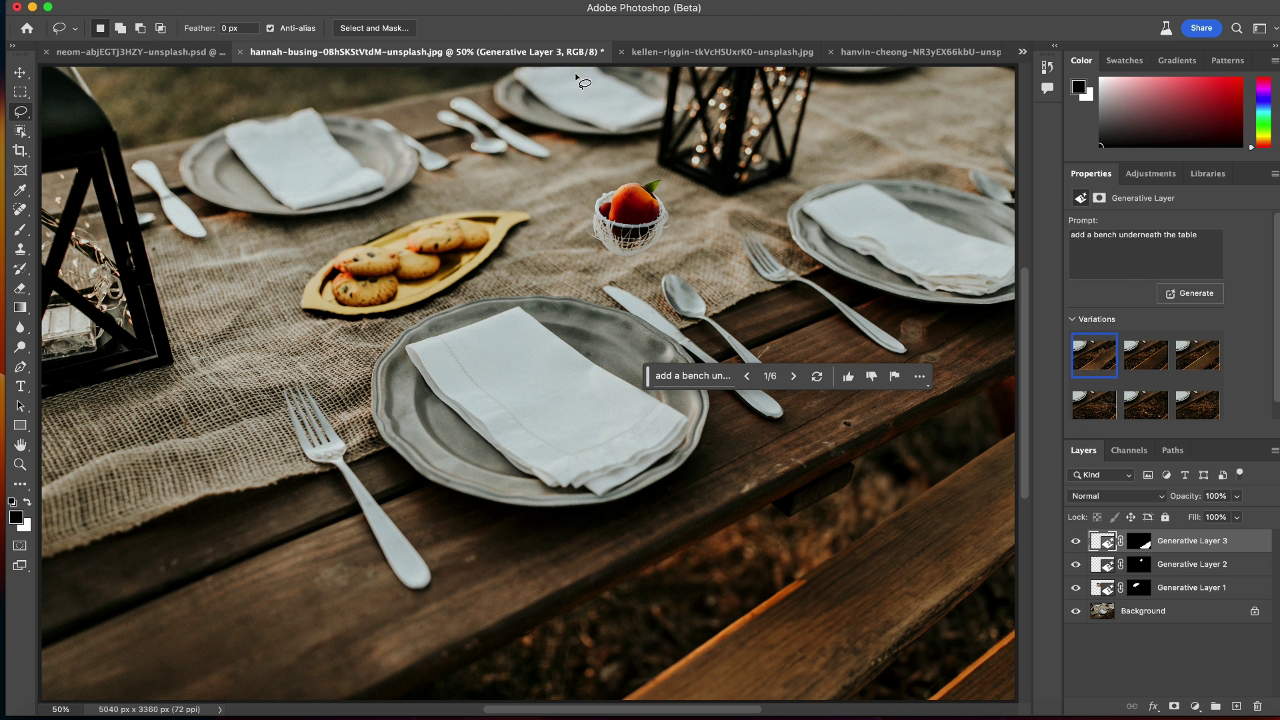
pyautogui.click(682, 57)
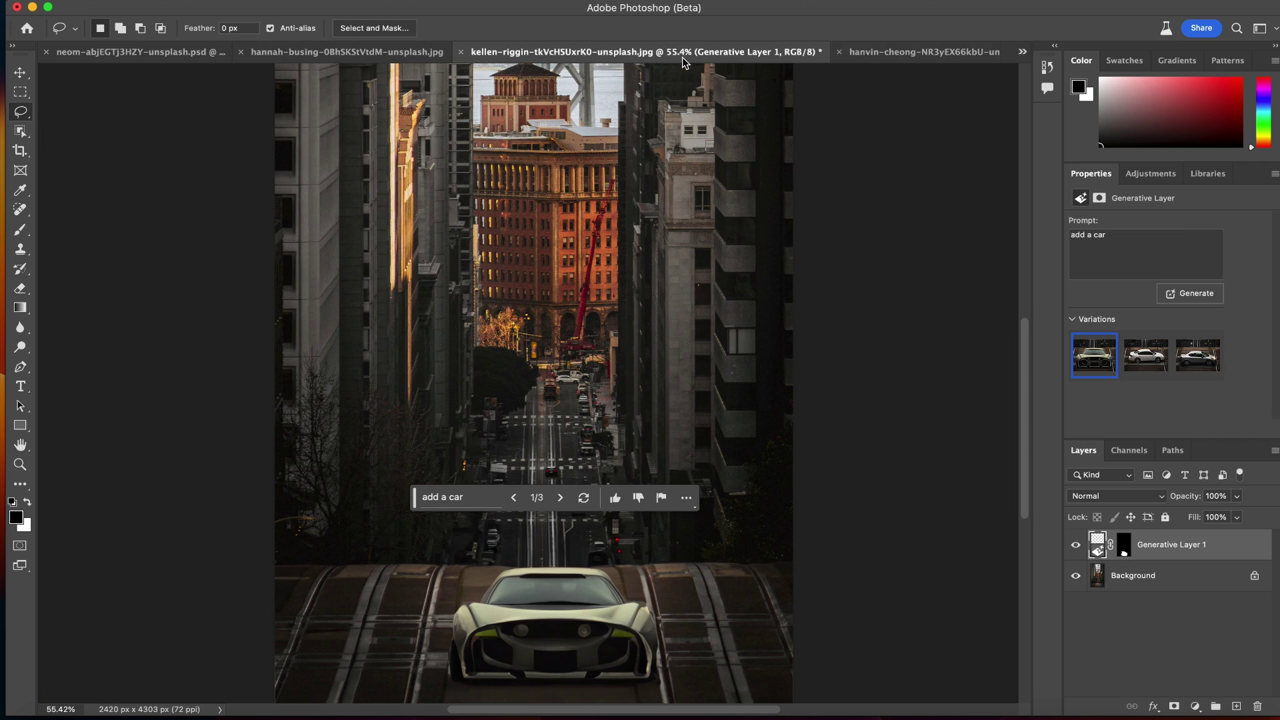